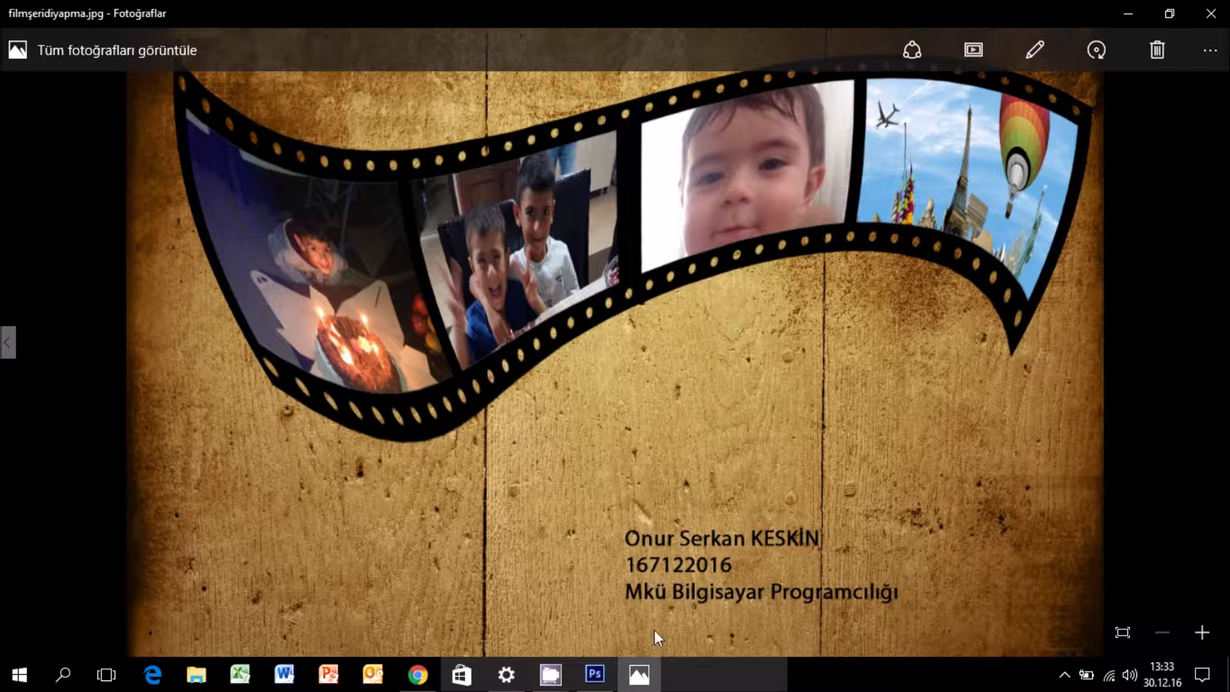
Preview the finished film-strip image filmşeridiyapma.jpg in Photos, then switch to the empty Photoshop workspace.
click(638, 672)
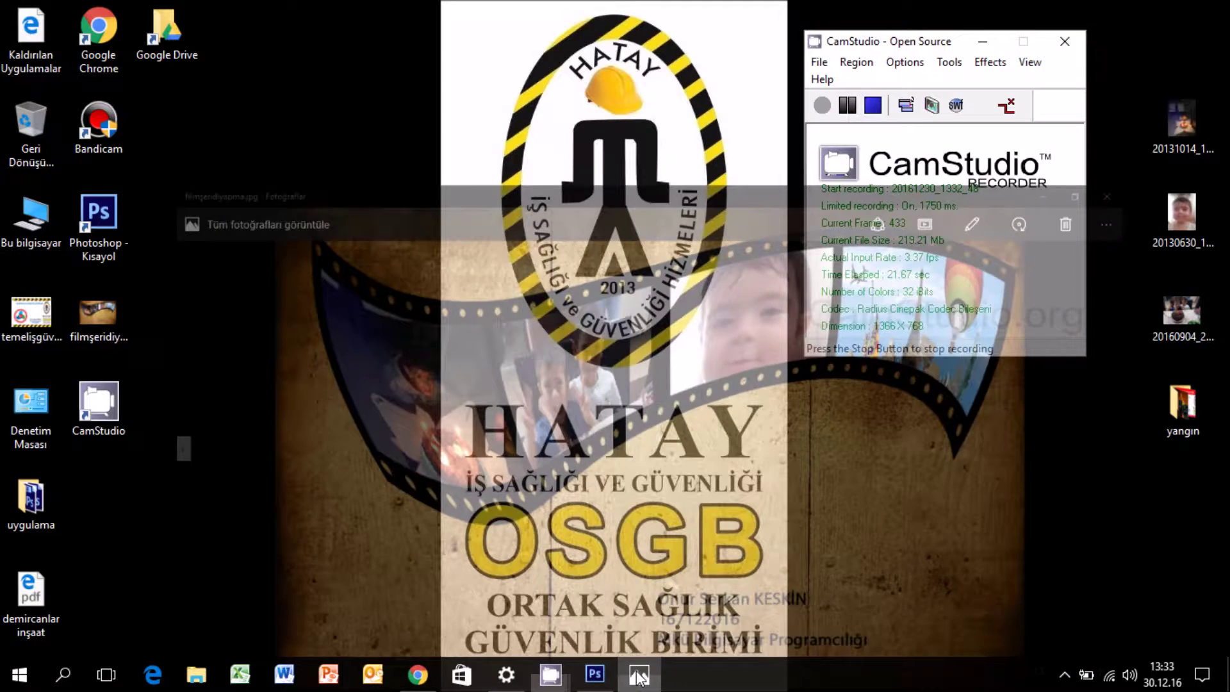
key(alt+Tab)
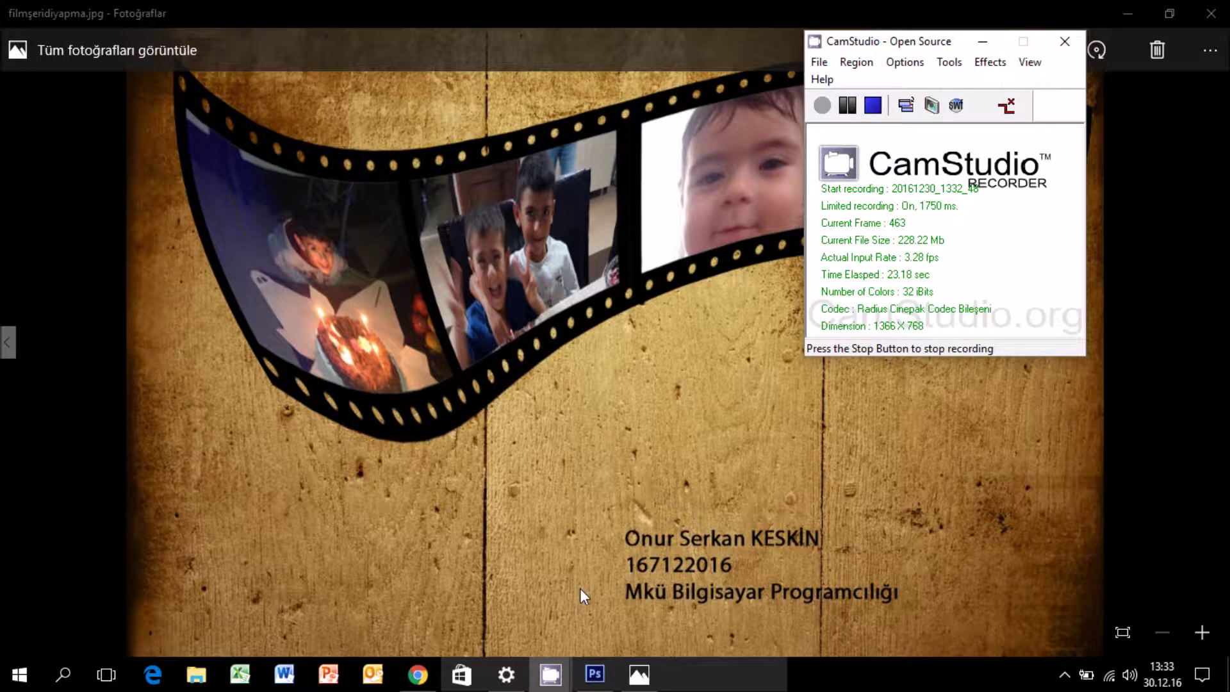
click(595, 674)
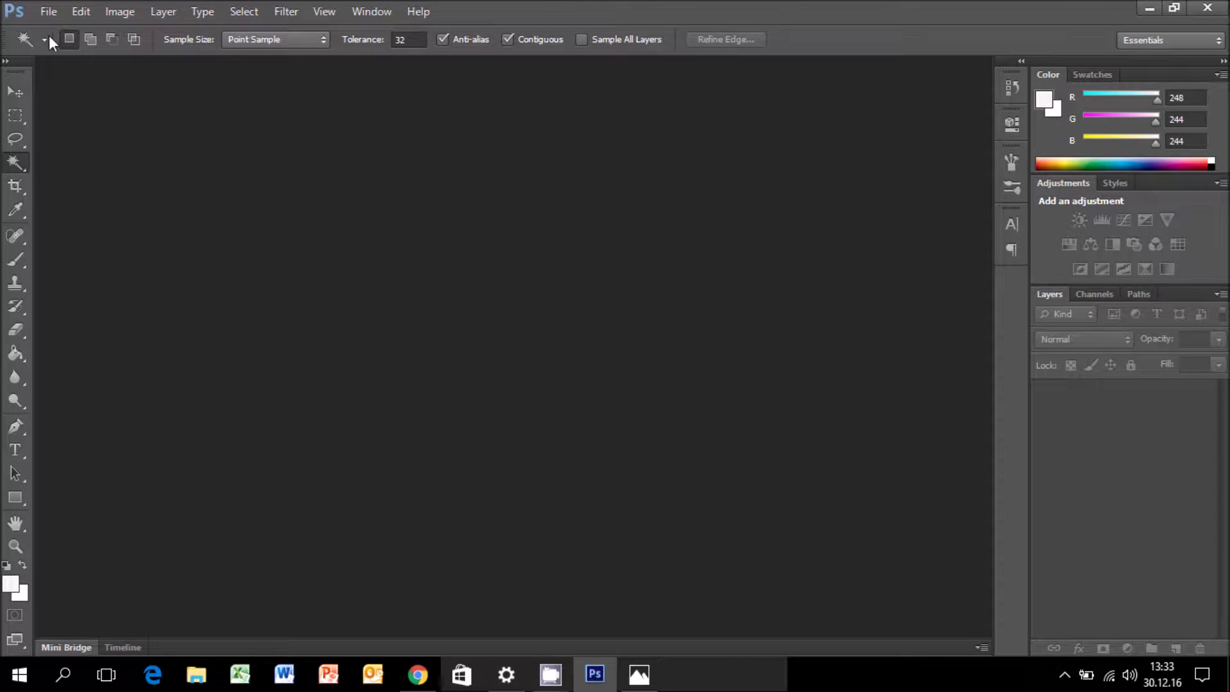
Create a new blank white document, 800 pixels wide by 600 pixels high.
click(48, 11)
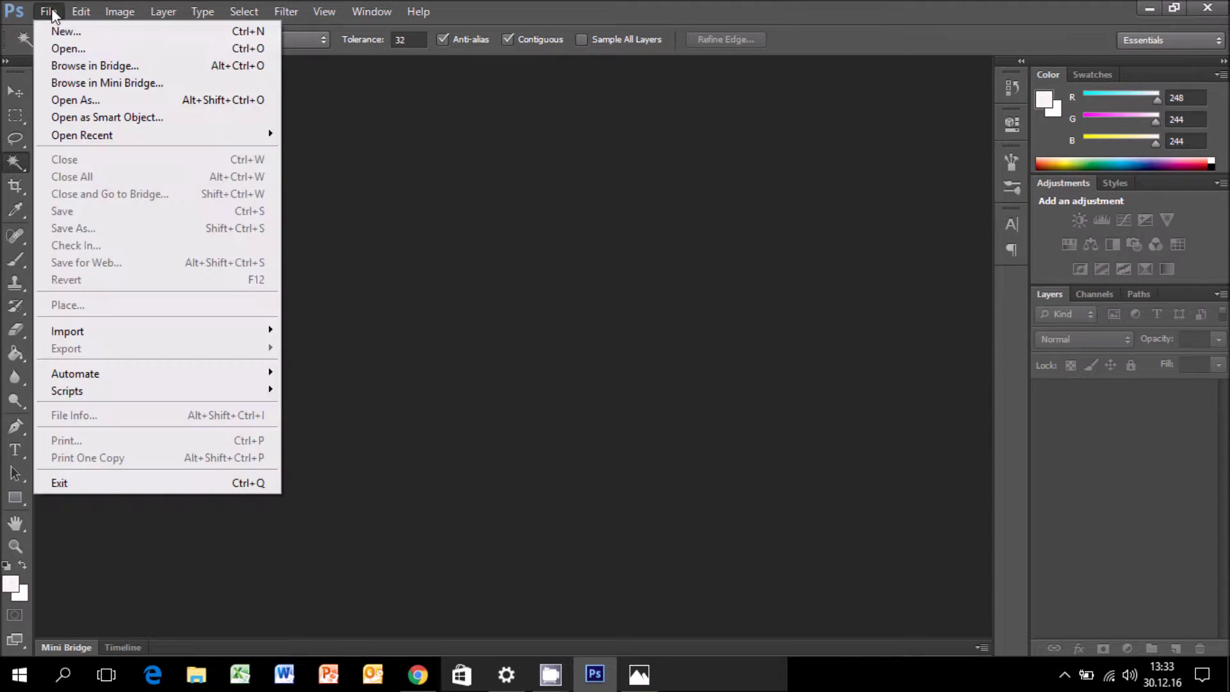
click(86, 31)
click(576, 236)
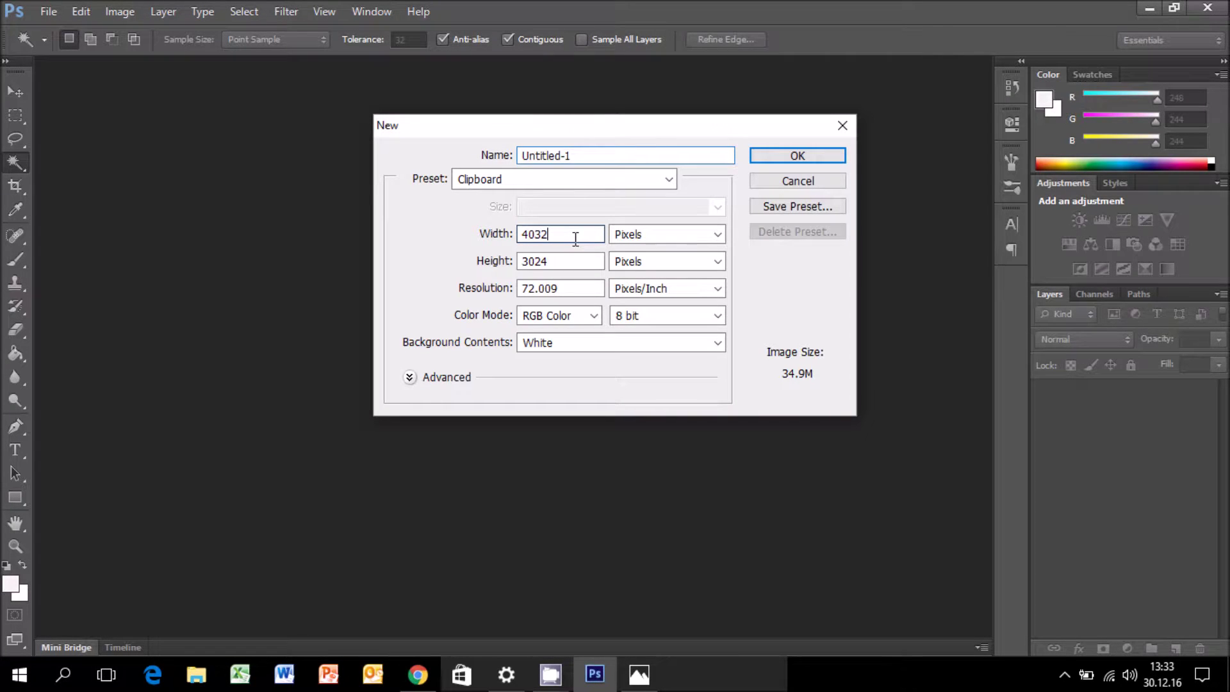
double_click(567, 234)
text(800)
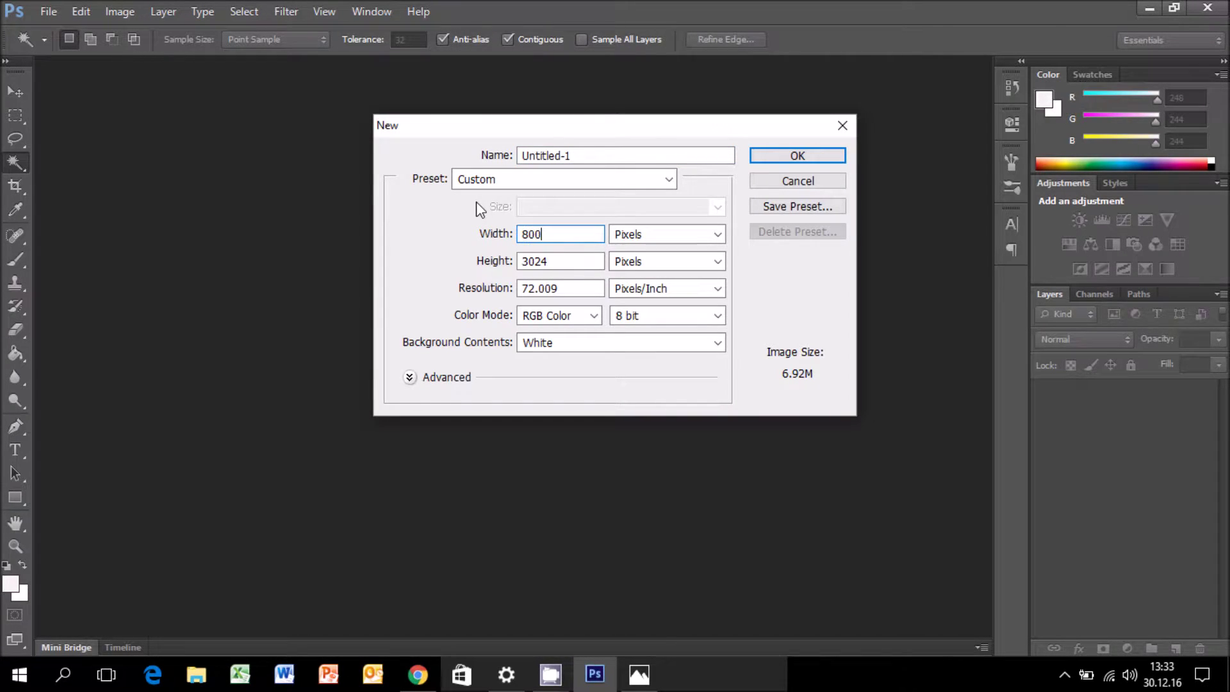
key(Tab)
text(600)
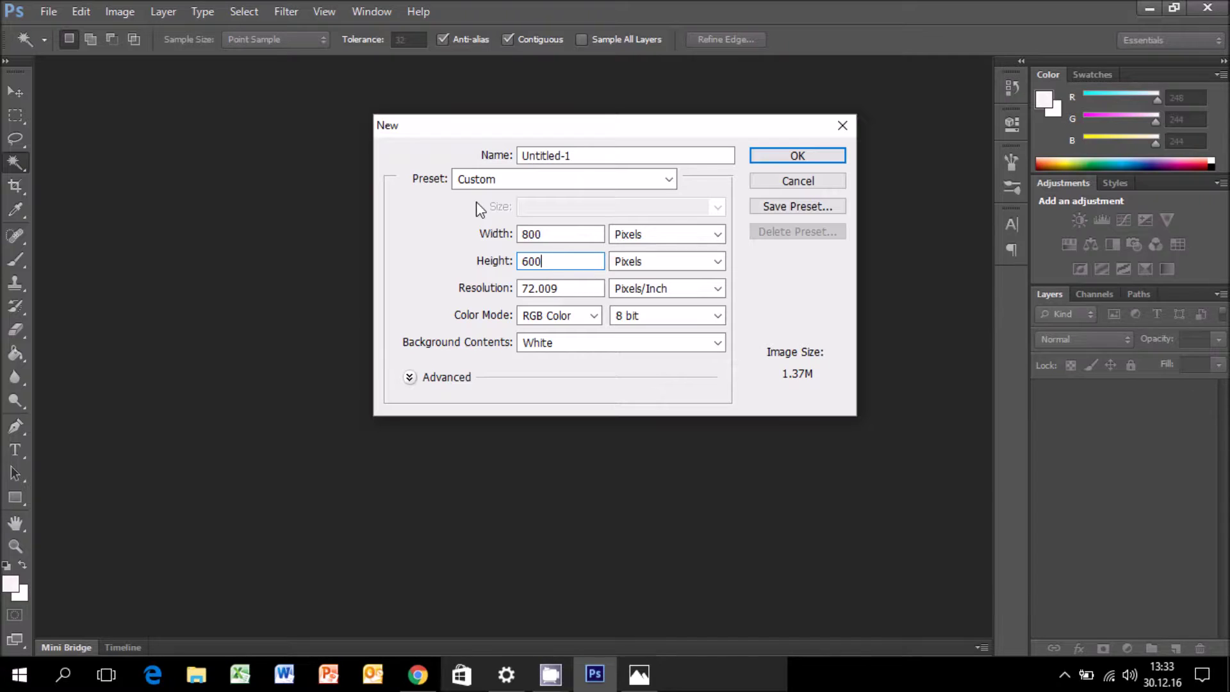
click(775, 155)
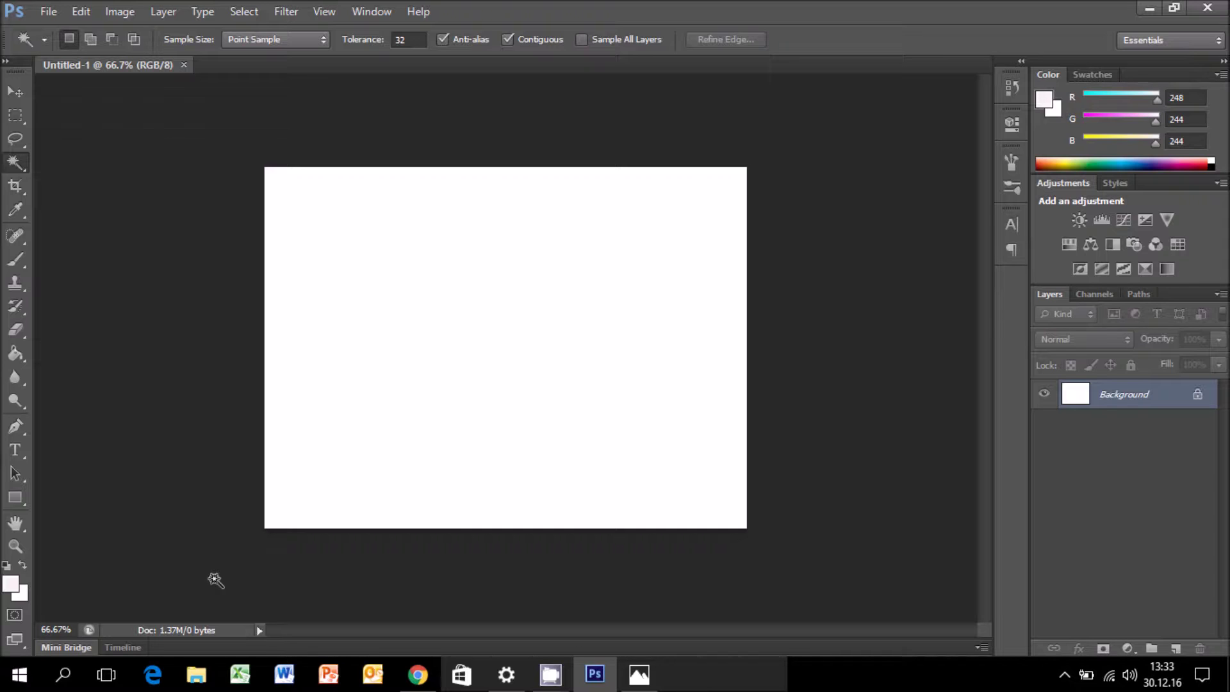
Add a new layer, then fill the Background with near-black #0a0a0a.
right_click(1147, 393)
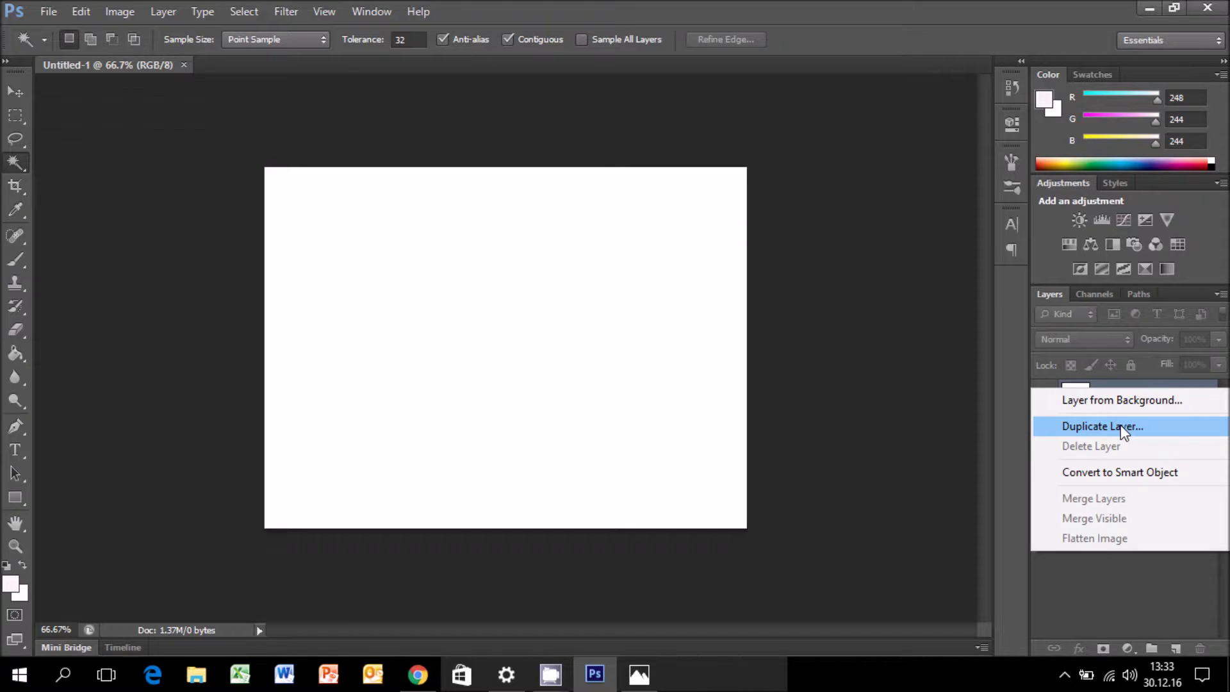
click(1140, 620)
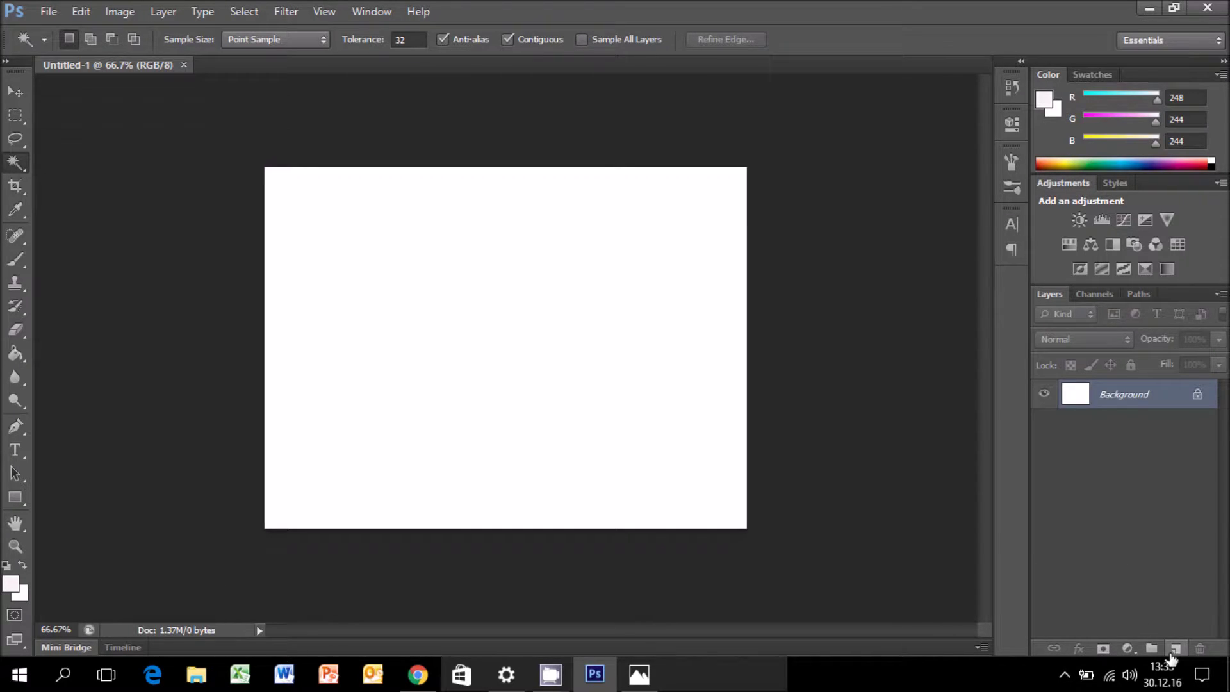
click(1176, 649)
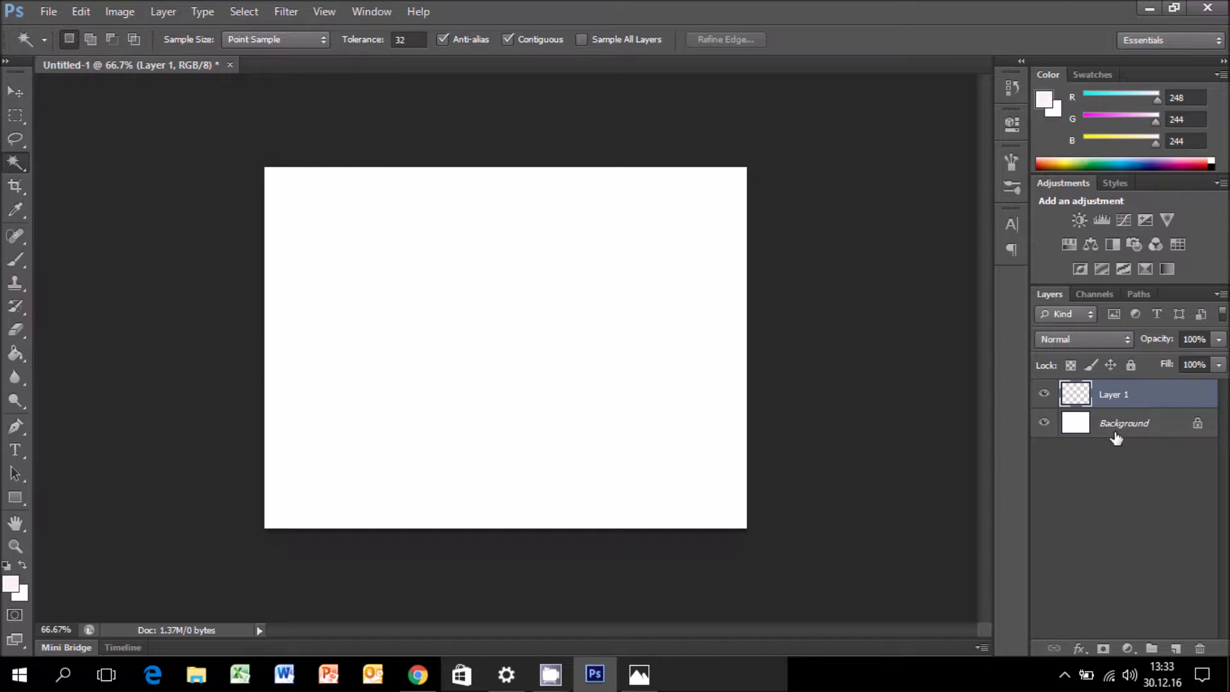
click(1116, 427)
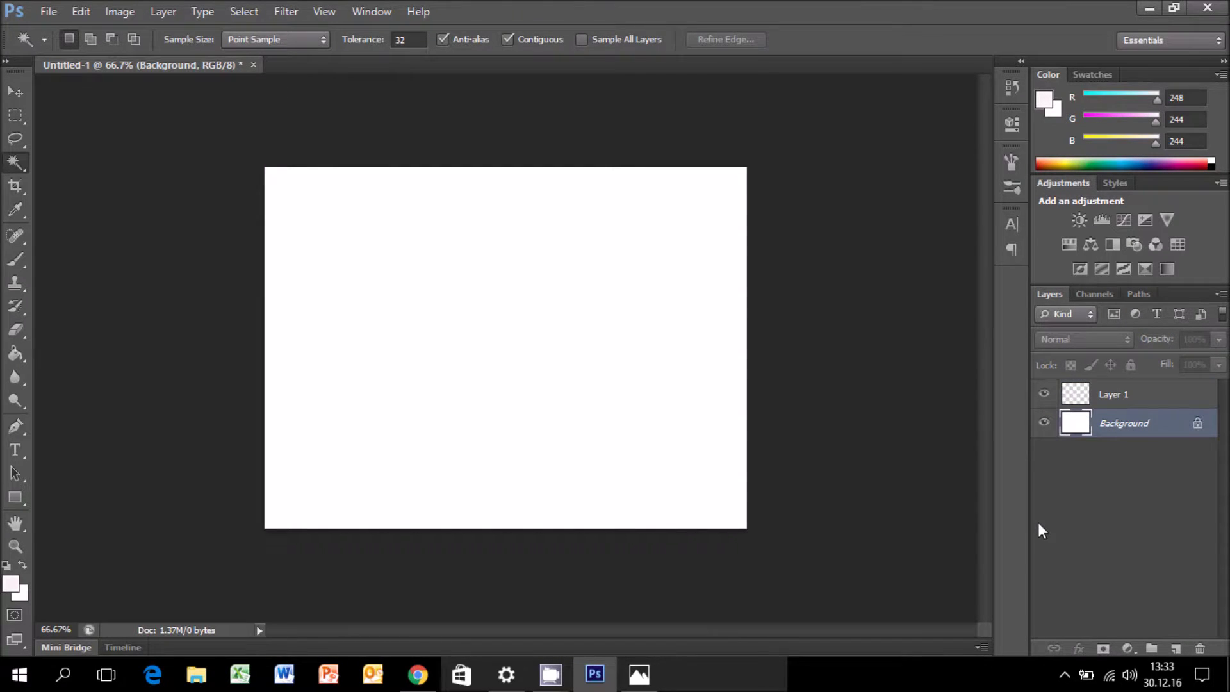
click(12, 586)
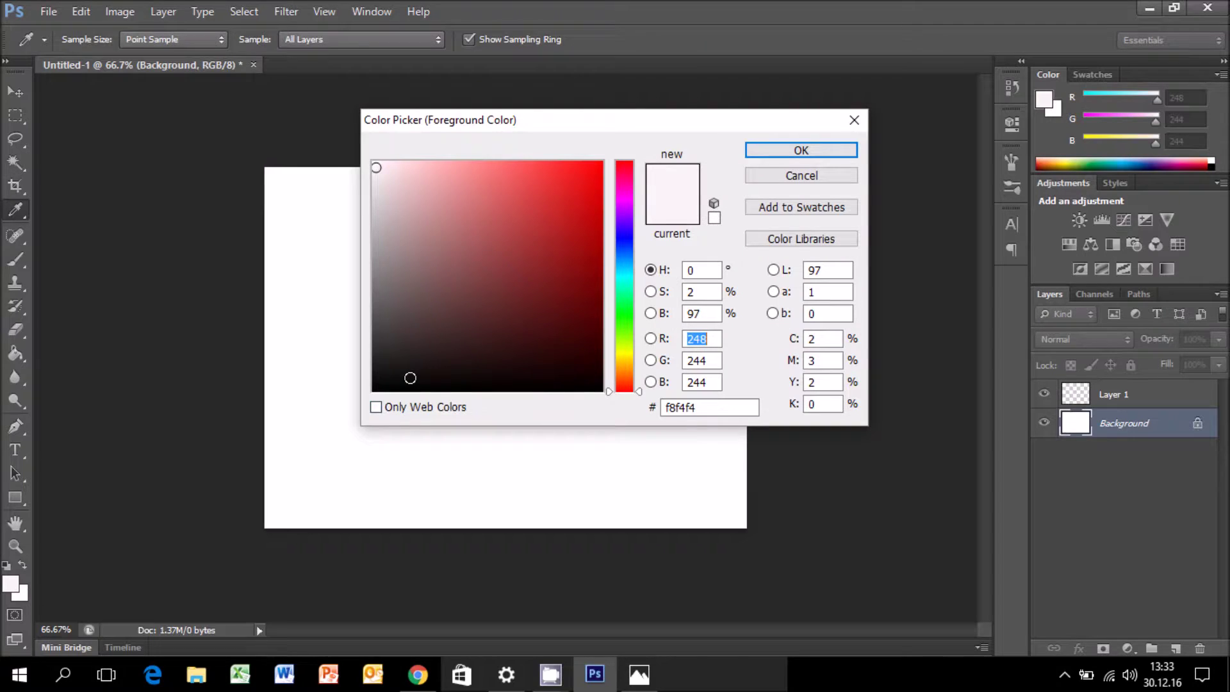
click(380, 382)
key(Return)
key(w)
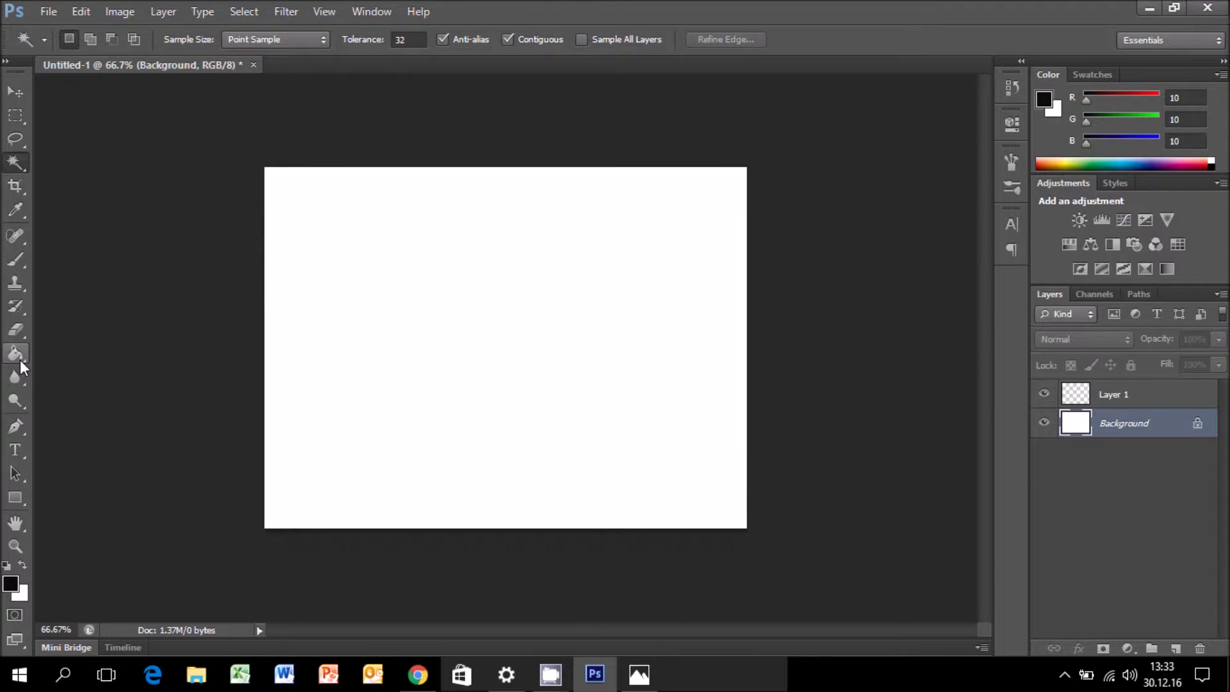
click(16, 353)
click(448, 385)
Fill Layer 1 with pale pink #f6efef.
click(1116, 396)
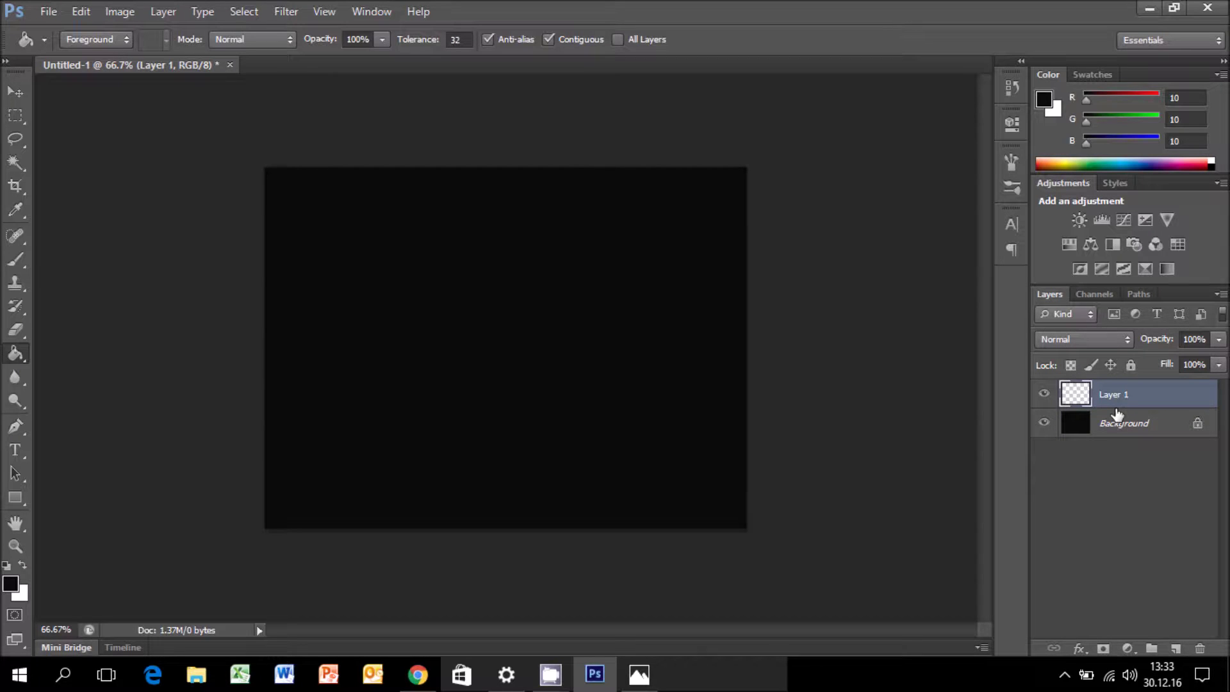
click(11, 582)
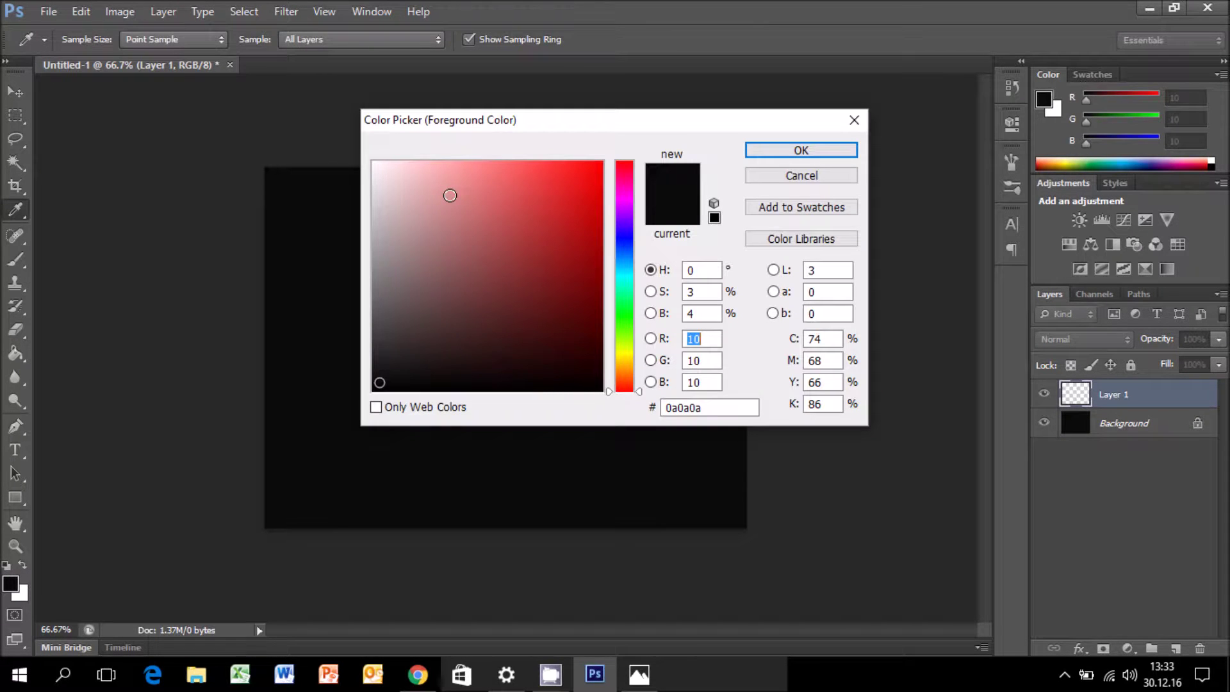
click(379, 169)
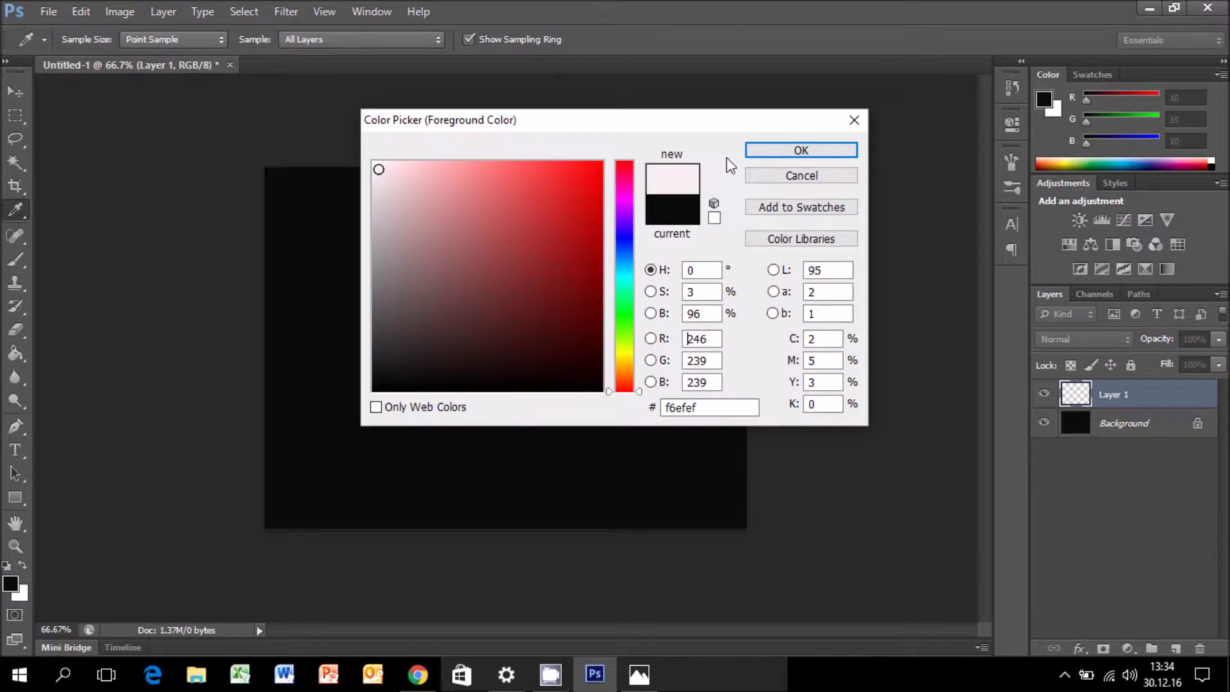
key(Return)
click(405, 291)
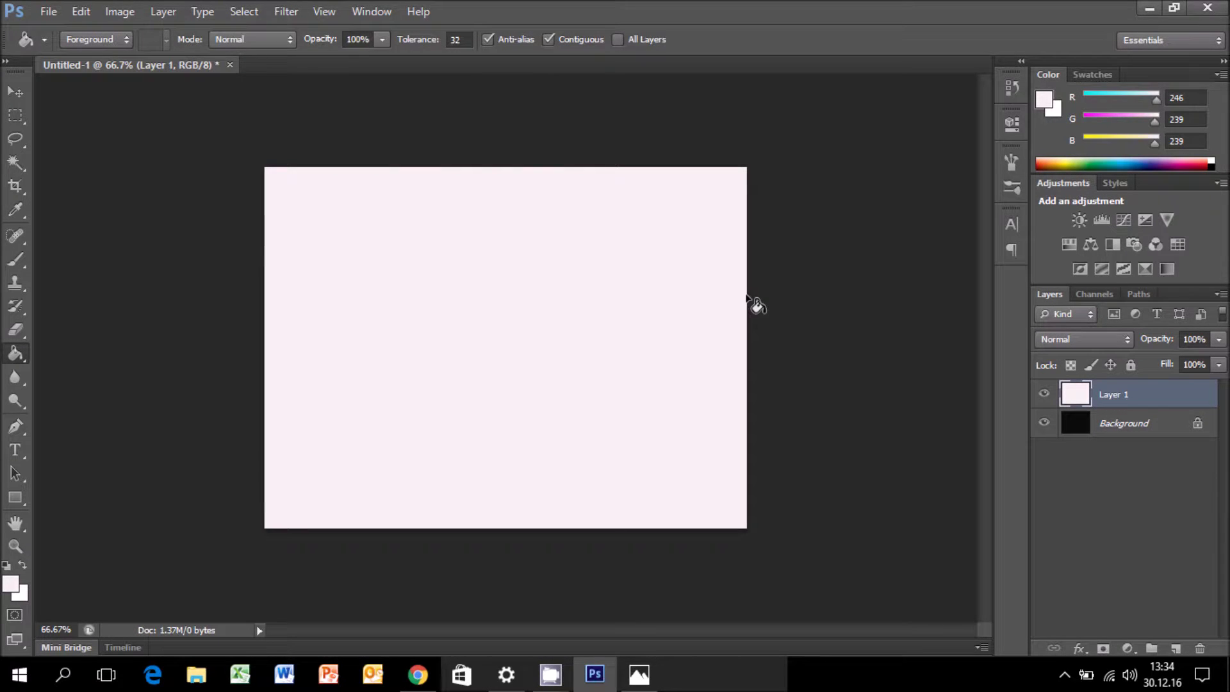
Scale the pink layer to about 81% × 72%, leaving a near-black border around it.
key(ctrl+t)
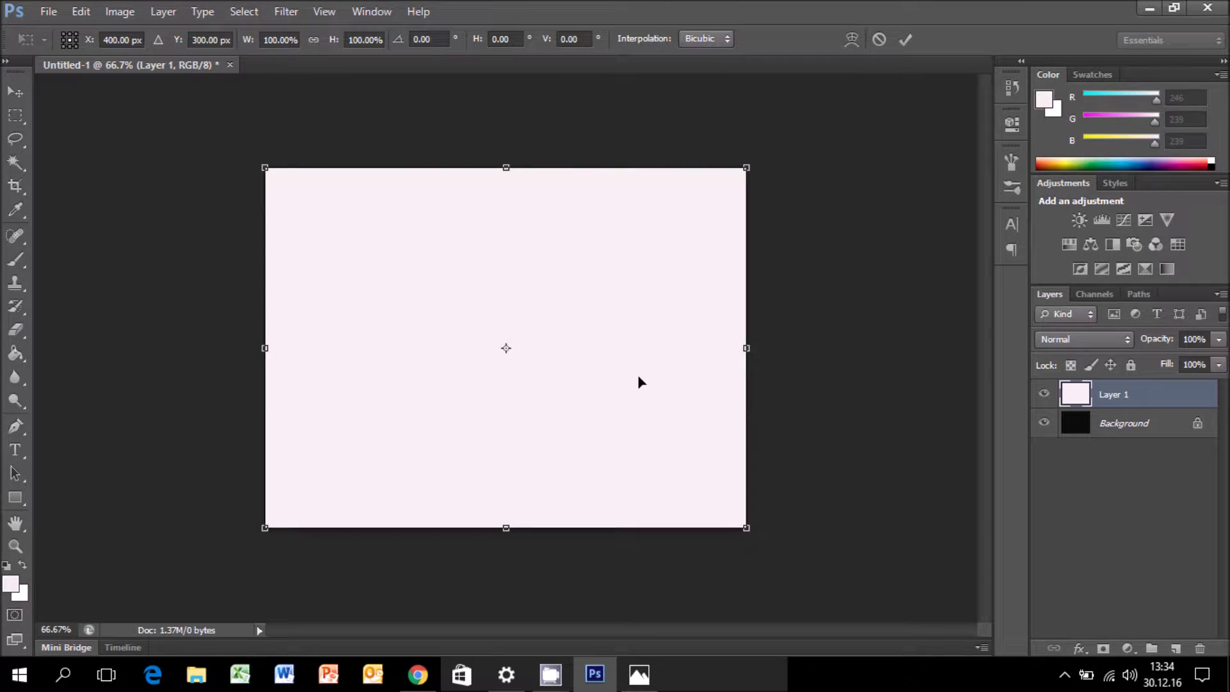
drag(746, 168, 716, 235)
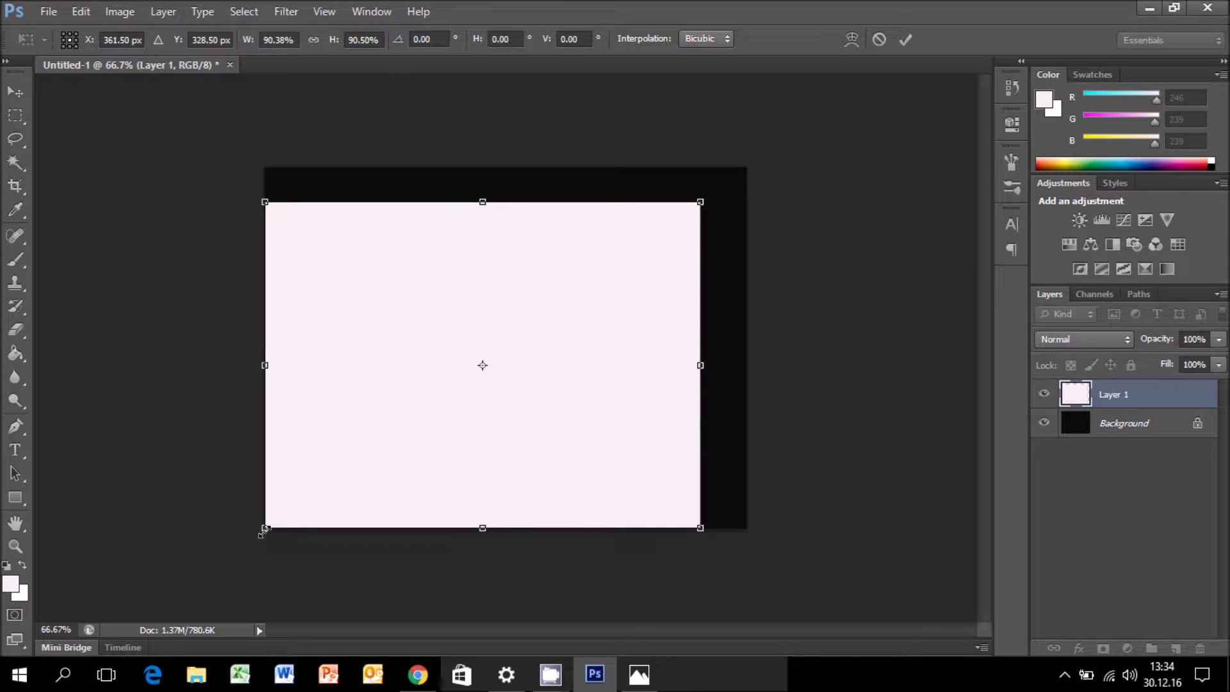
drag(265, 527, 316, 505)
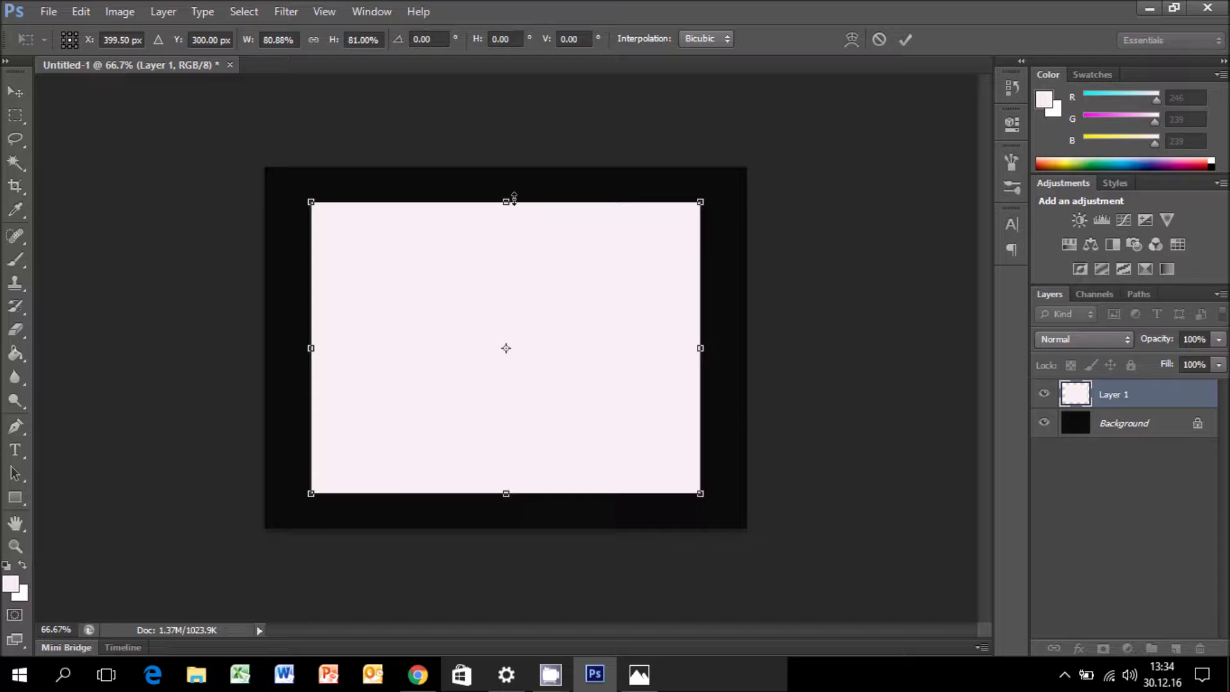
drag(514, 199, 508, 212)
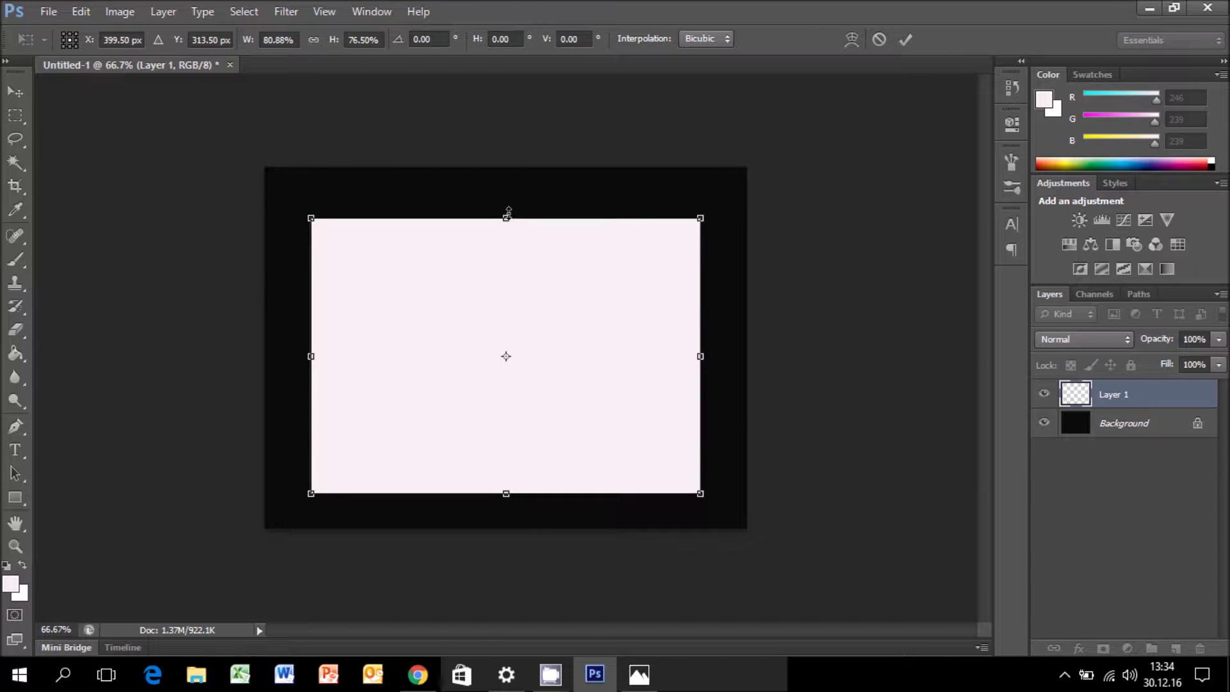
drag(512, 499, 501, 477)
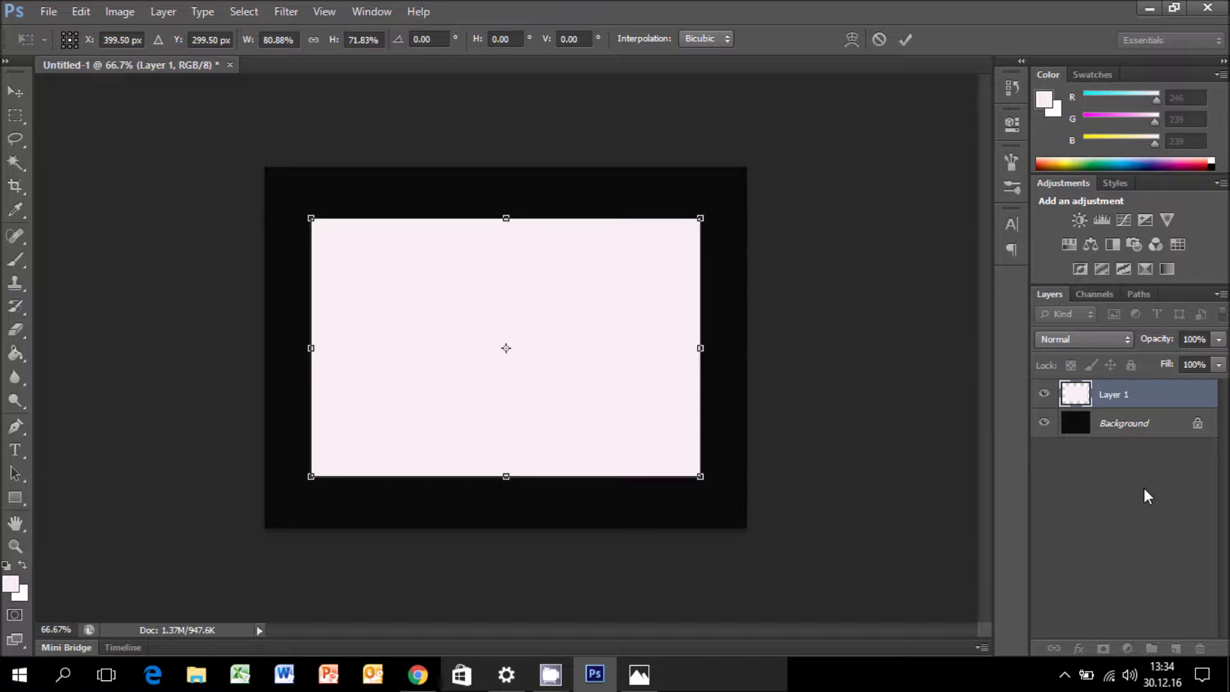
key(Return)
key(g)
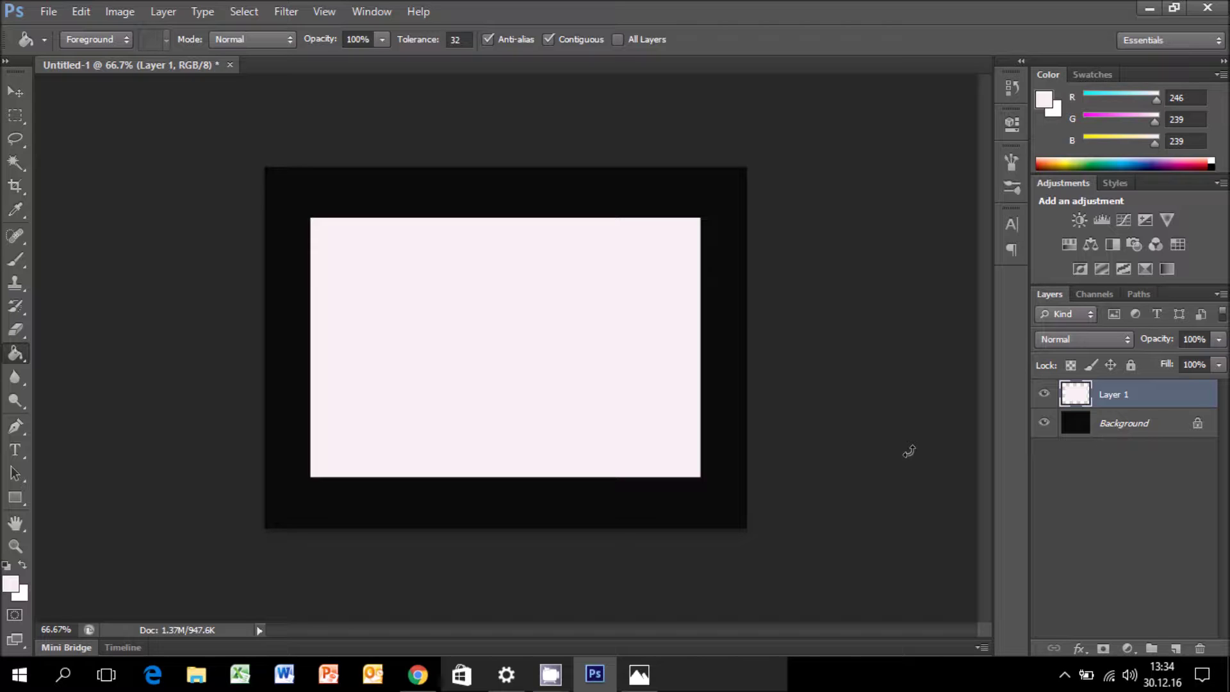
shift+click(1128, 423)
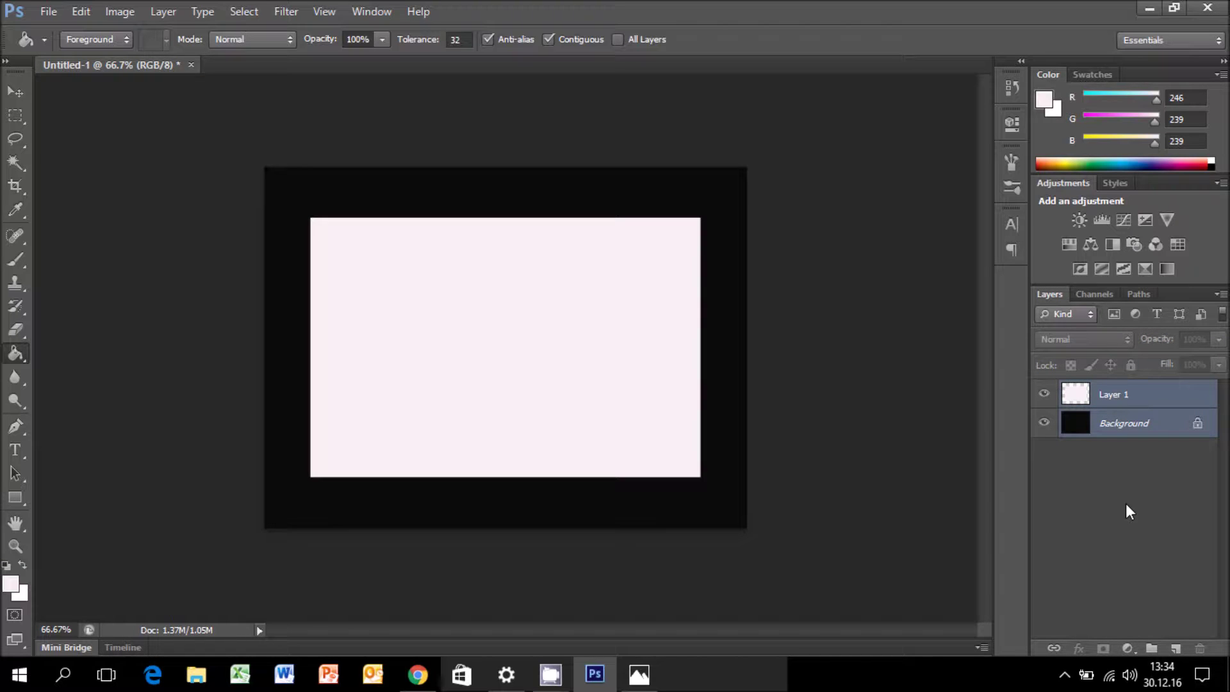
Merge both layers into one with Ctrl+E and select the entire canvas.
key(ctrl+e)
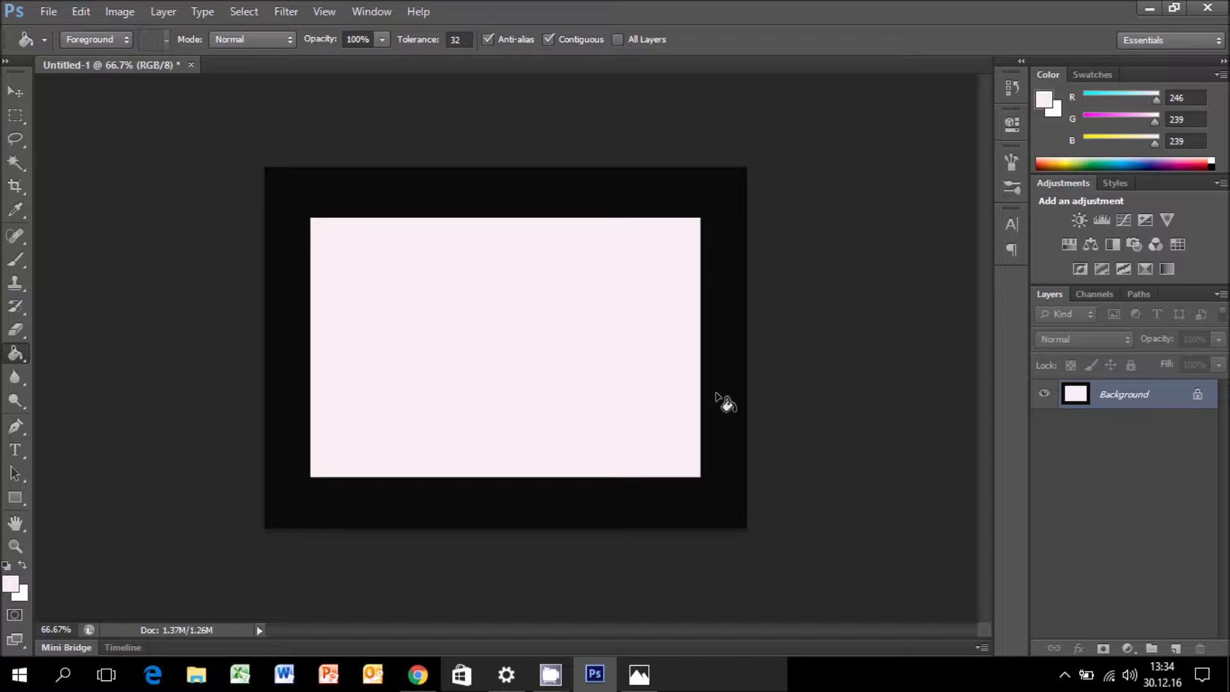
key(ctrl+a)
click(48, 11)
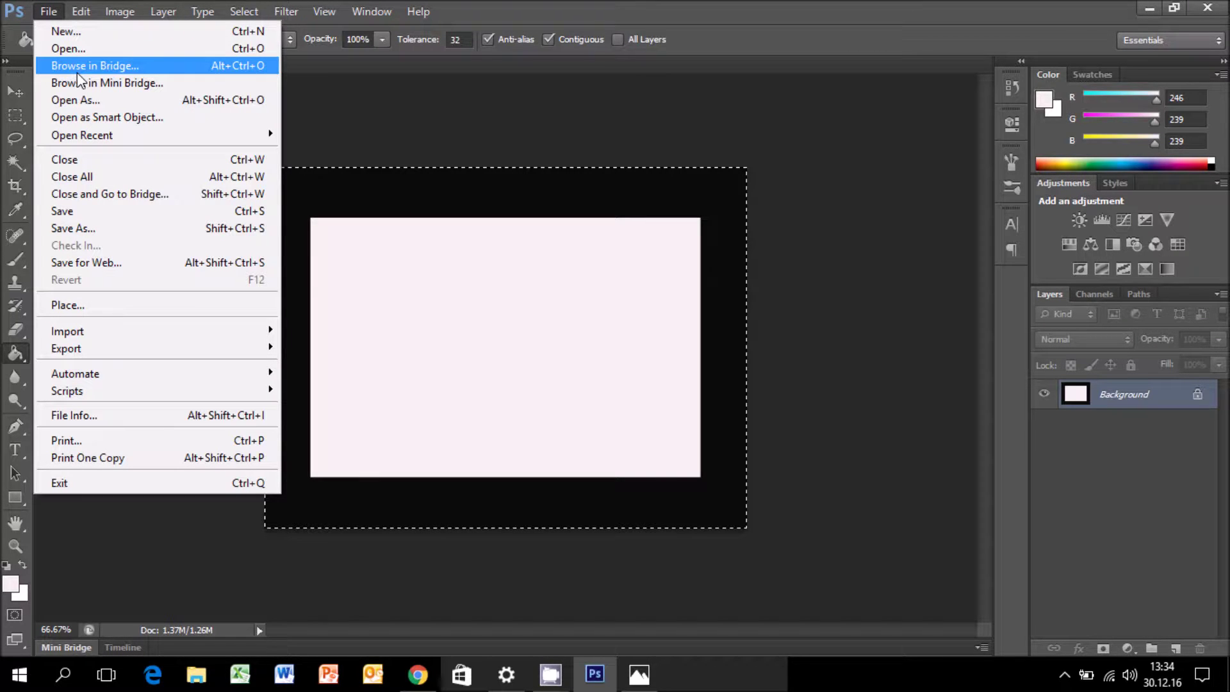
click(68, 48)
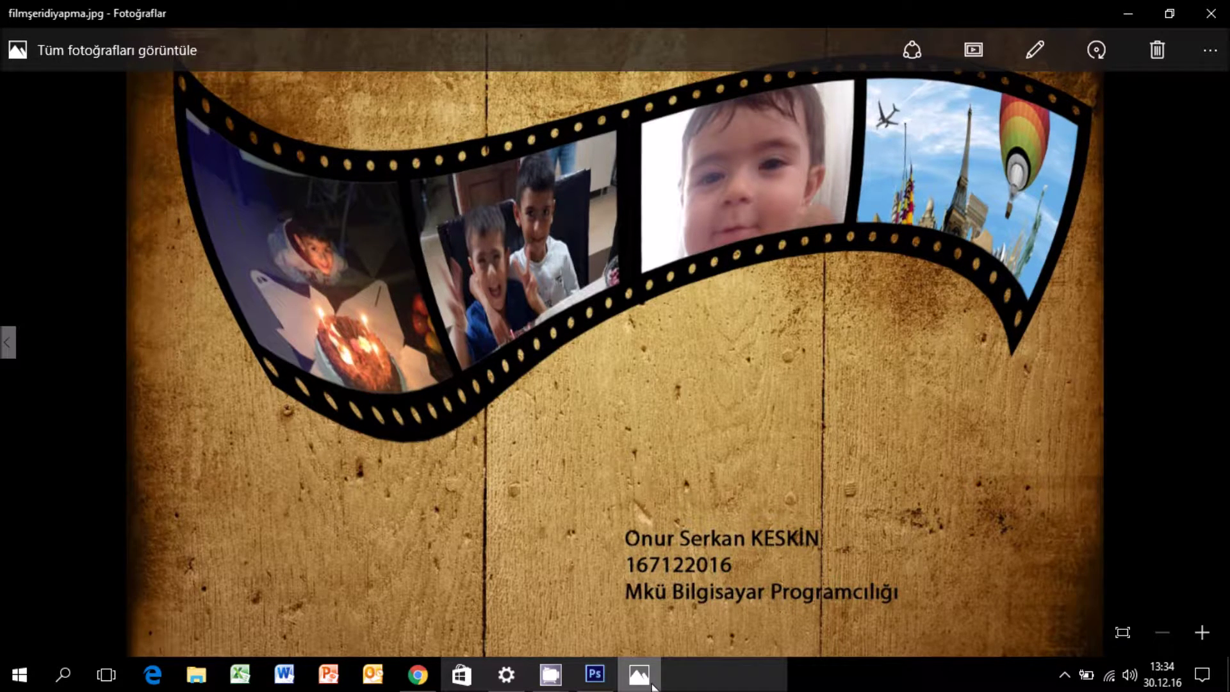
Open Abstract_045.jpg from the uygulama folder and paste the framed rectangle onto it.
click(640, 674)
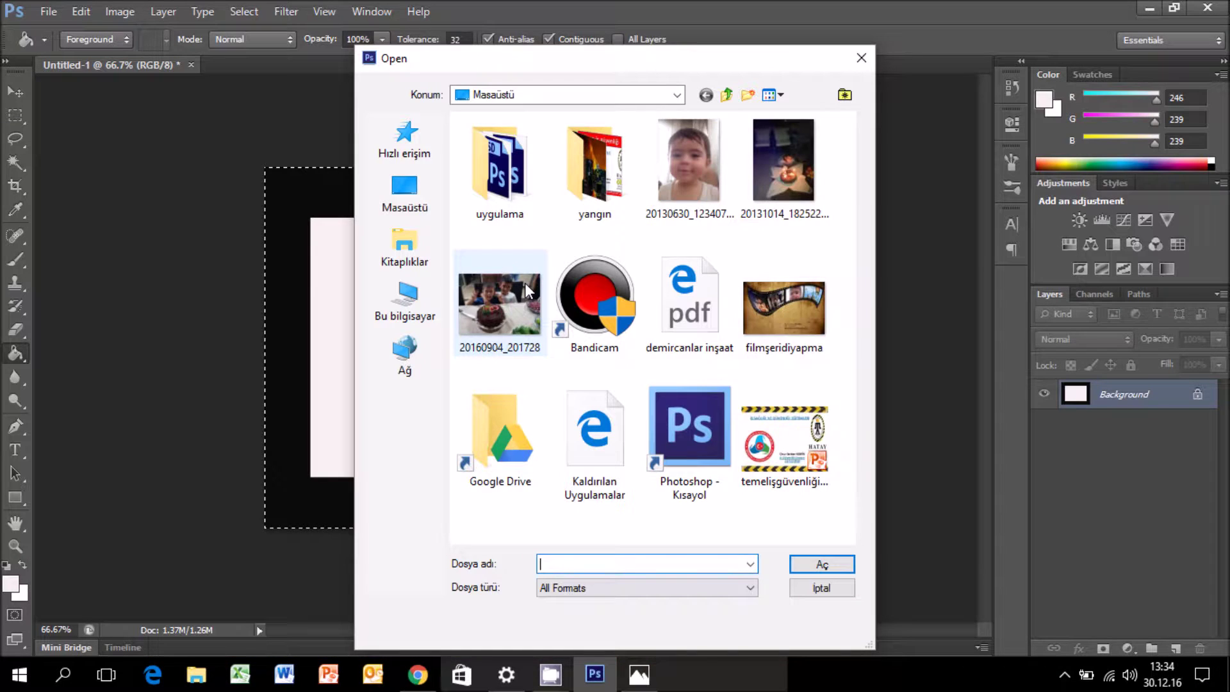
double_click(501, 198)
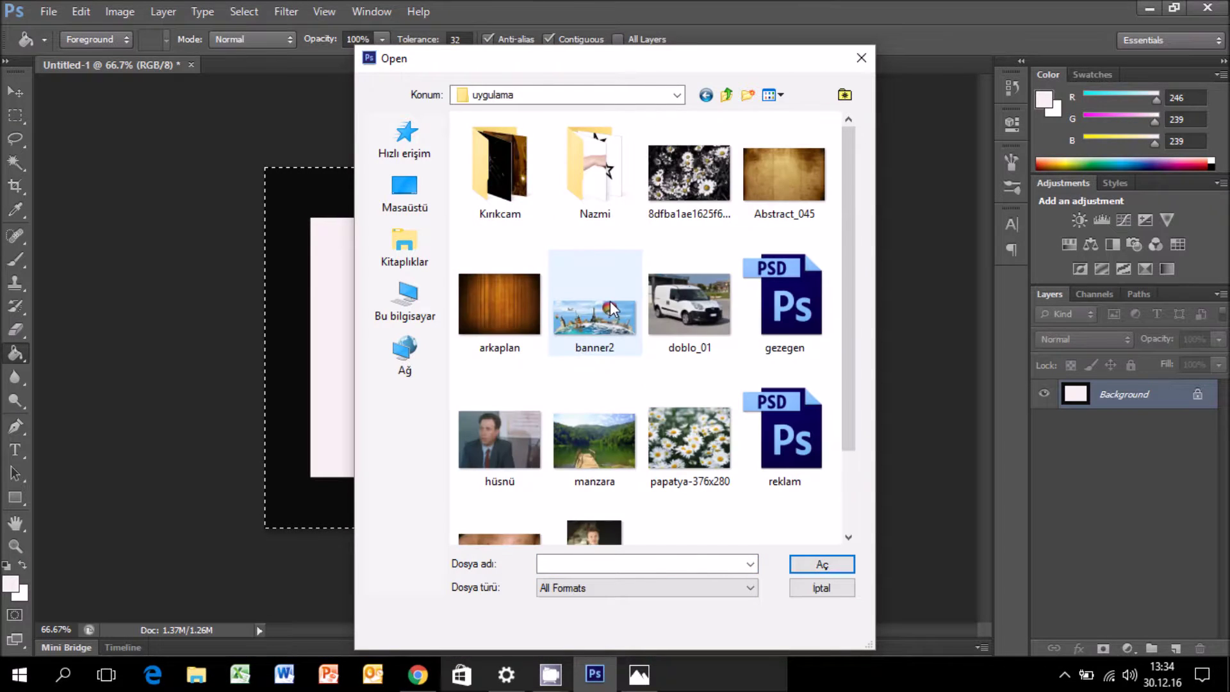
double_click(784, 174)
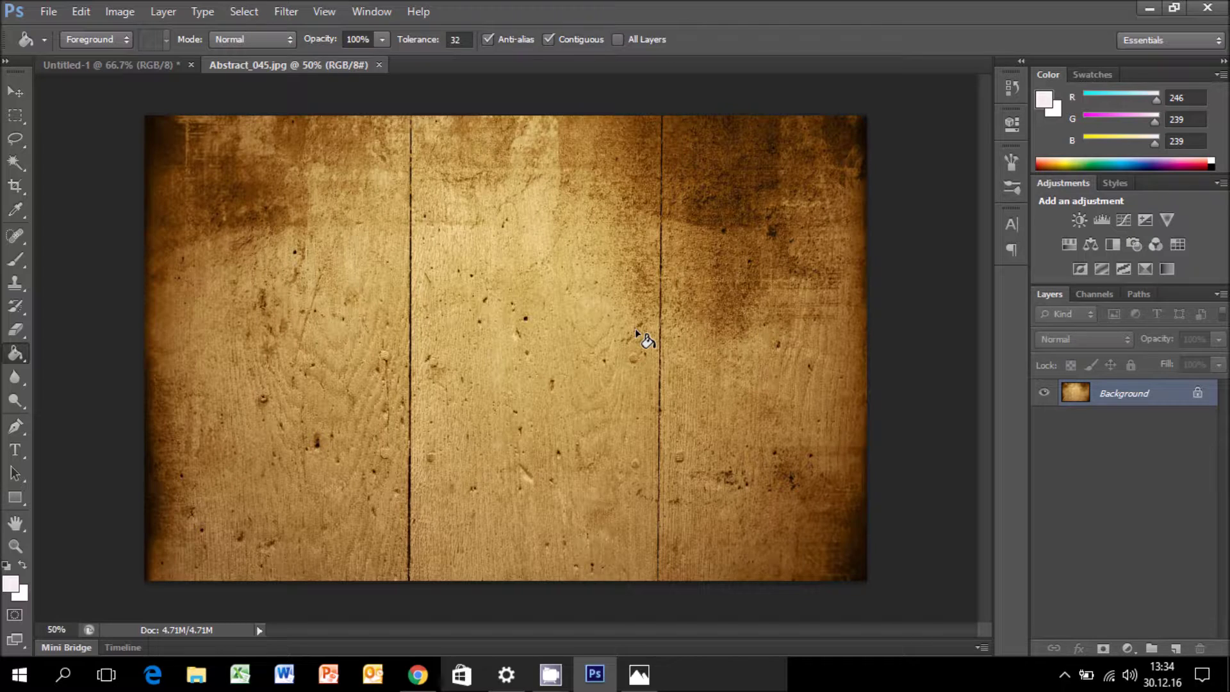
click(164, 65)
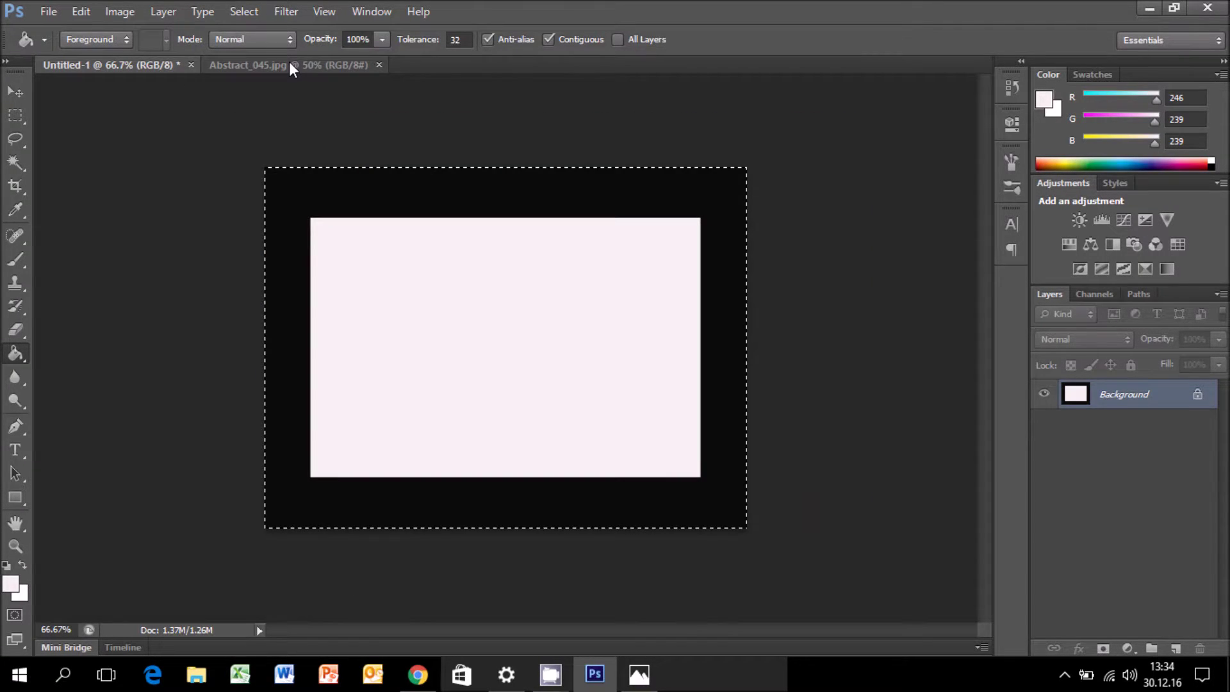
click(290, 64)
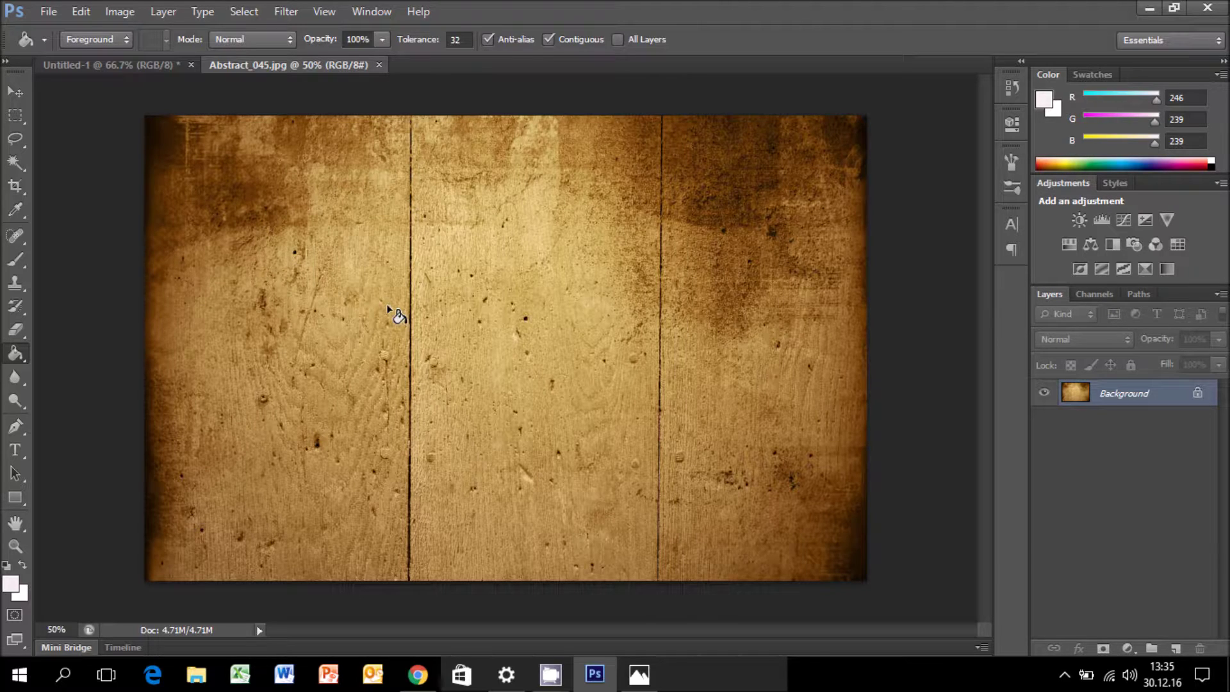
key(ctrl+v)
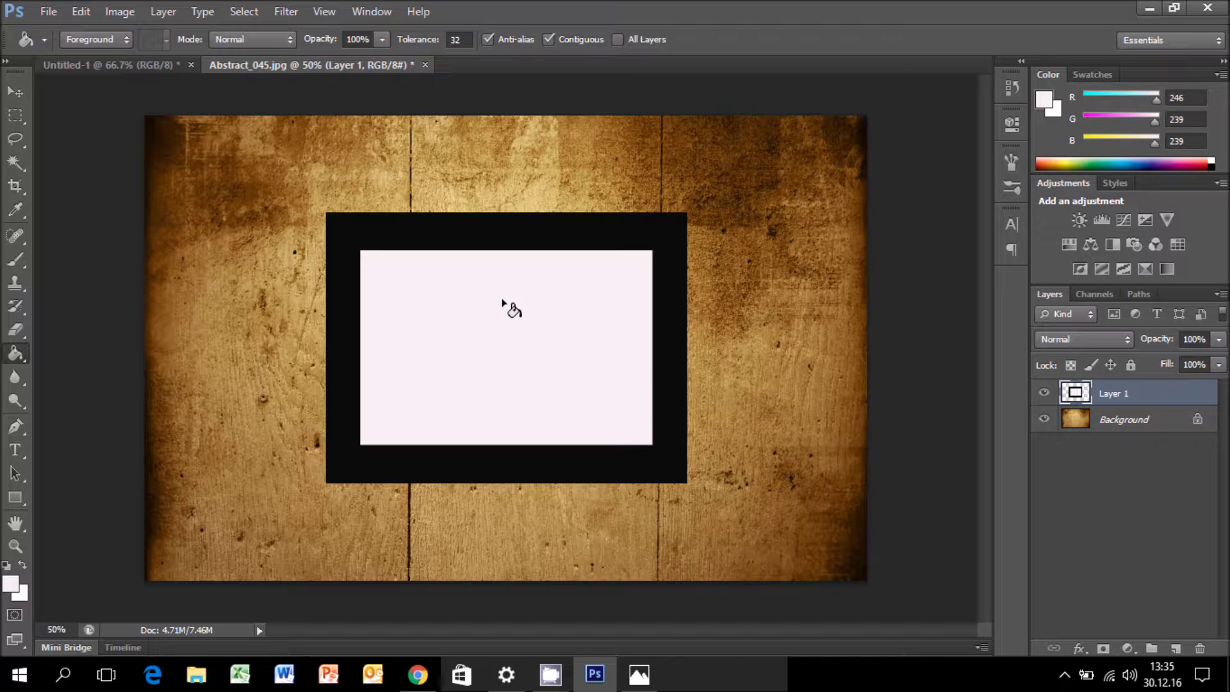
Scale the pasted frame to about 62% and move it to the left side of the wood.
key(ctrl+t)
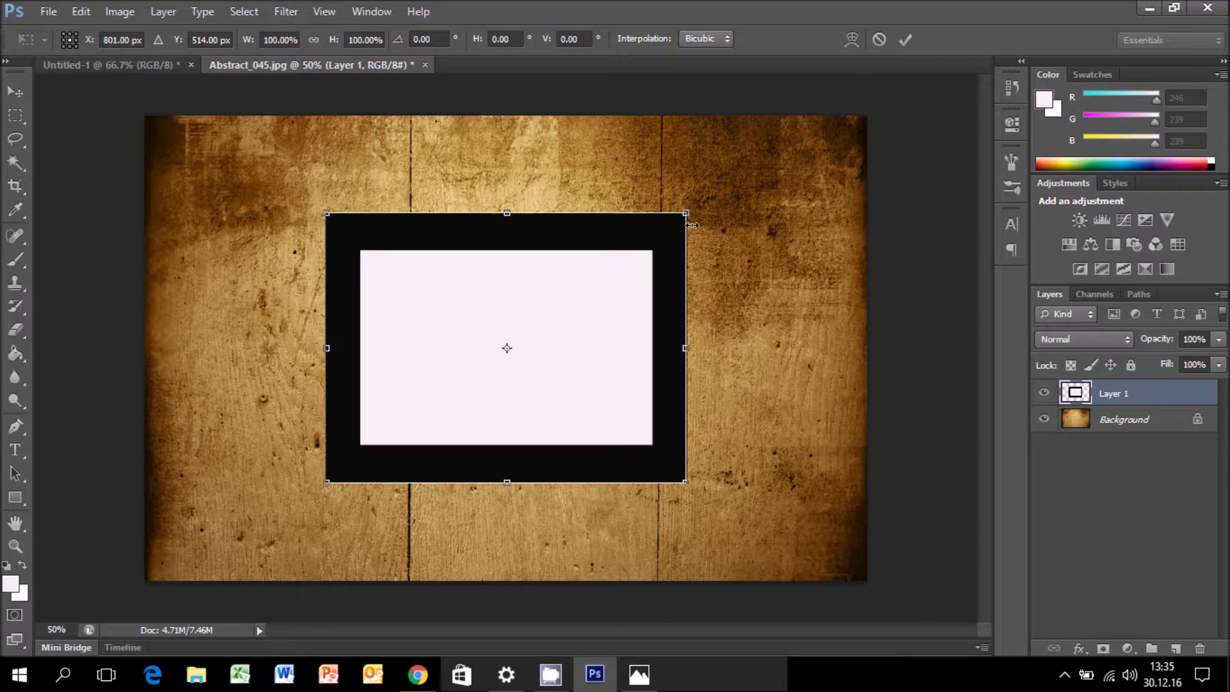
drag(692, 225, 579, 361)
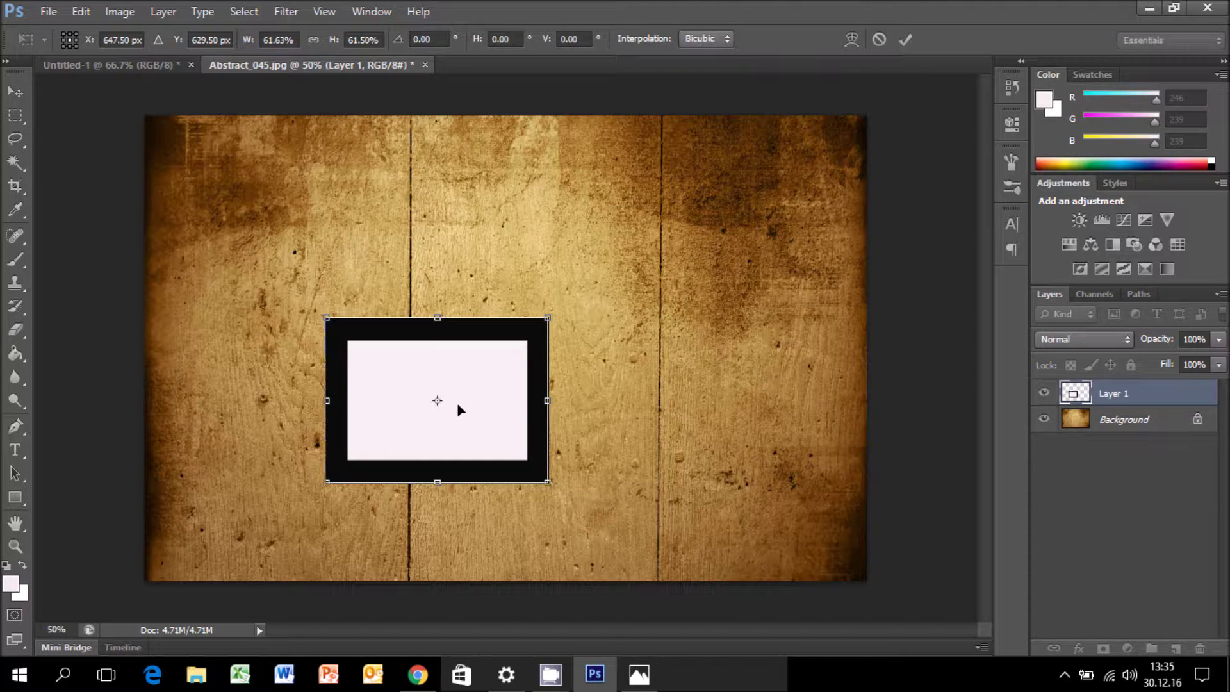
drag(456, 402, 301, 339)
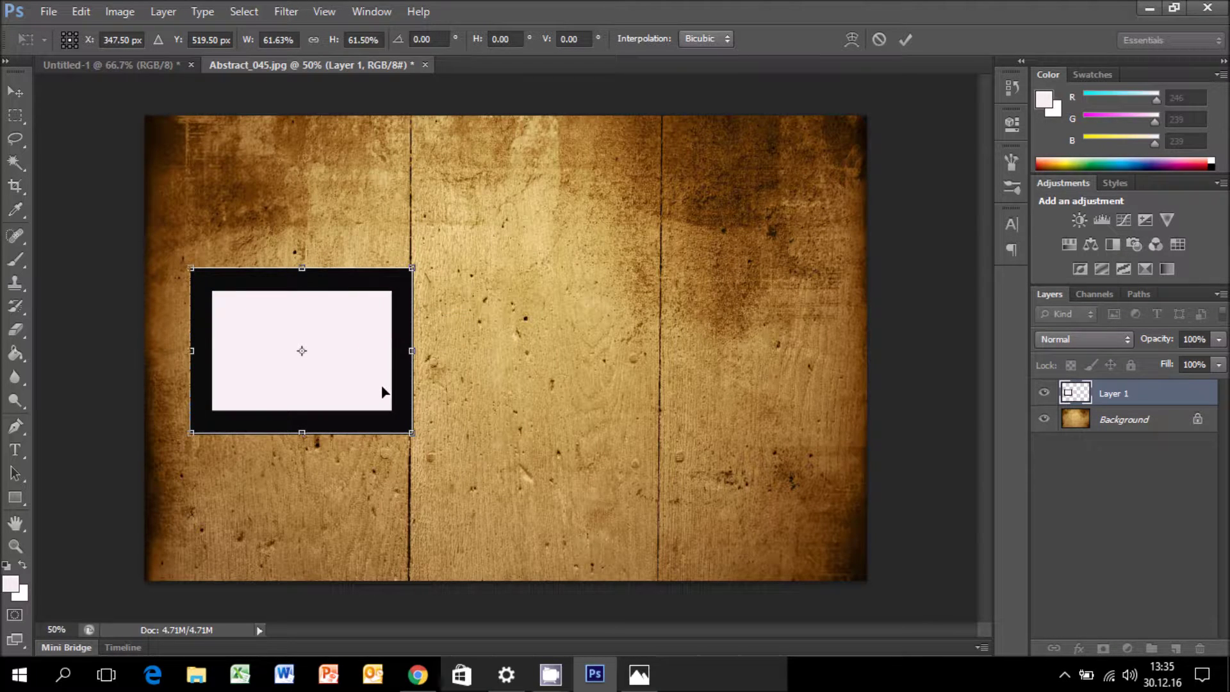
key(Return)
key(g)
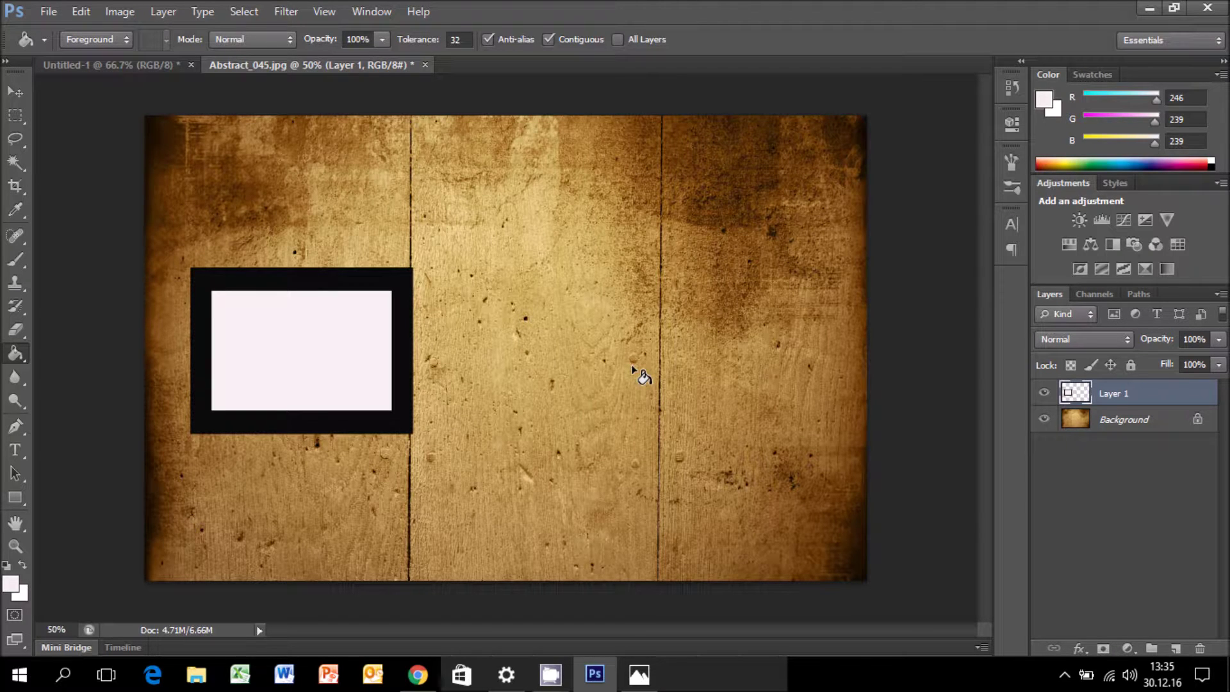
Duplicate the frame layer and place the copy right beside the original.
right_click(1095, 405)
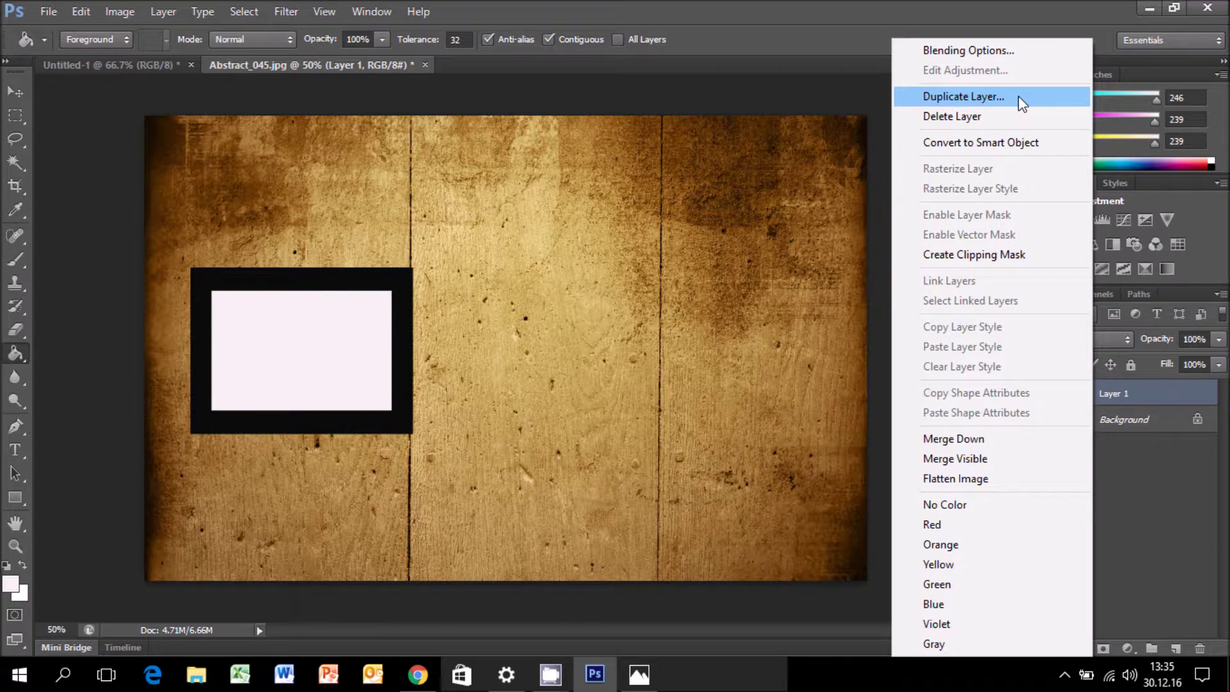
click(963, 96)
key(Return)
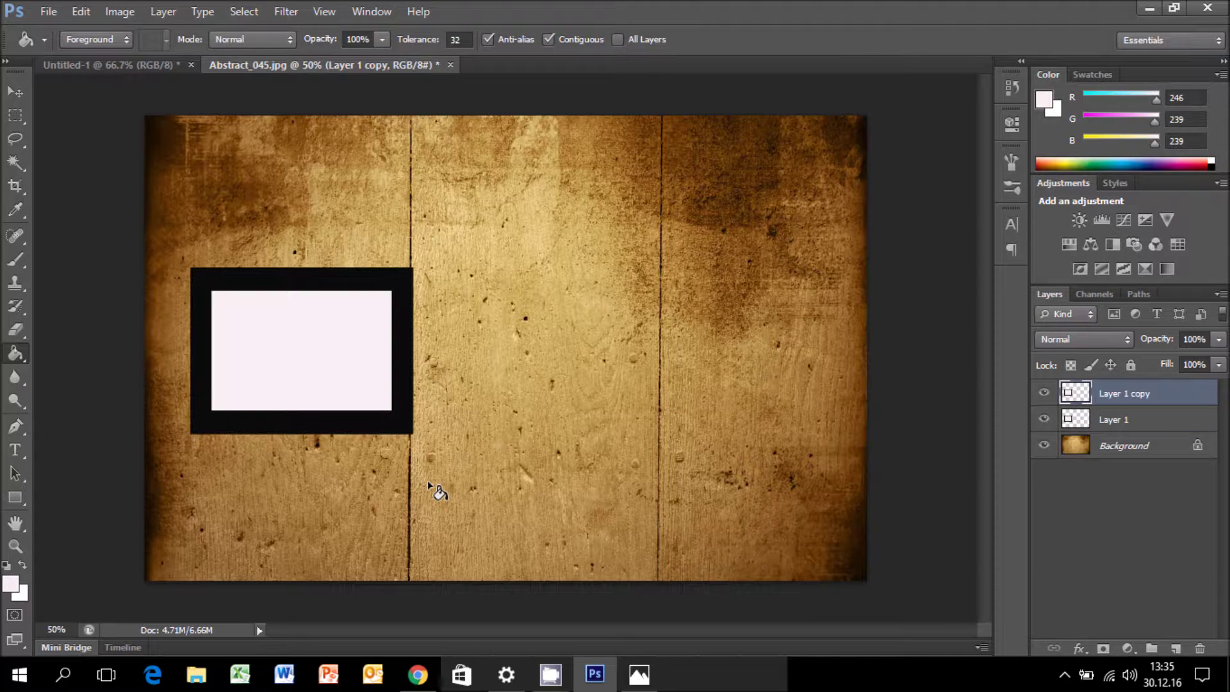
click(315, 342)
key(v)
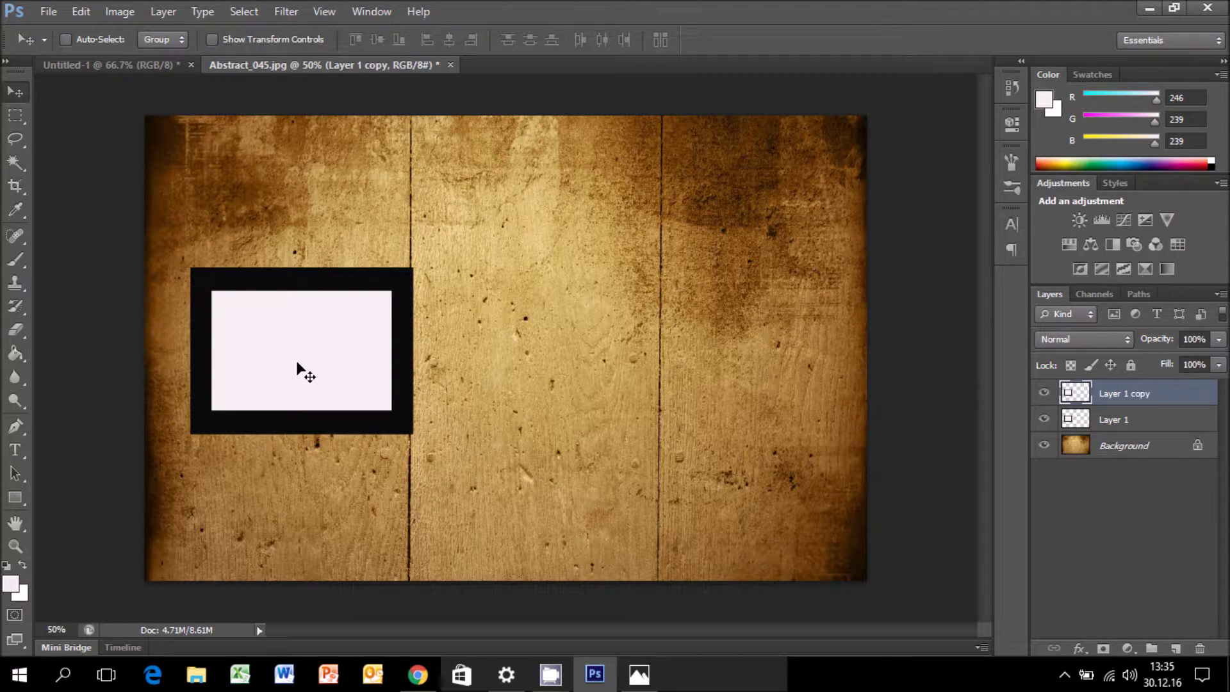
drag(298, 365, 573, 402)
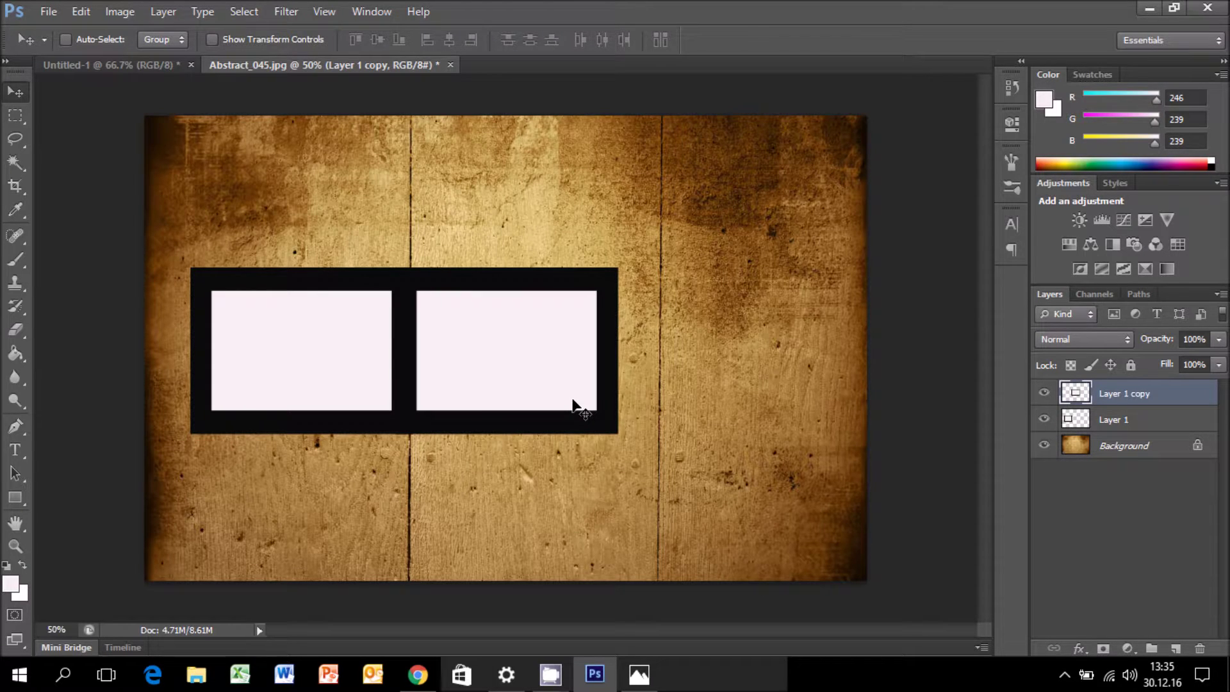
Add a second copy at the right end and select all three frame layers.
right_click(1166, 396)
click(1089, 116)
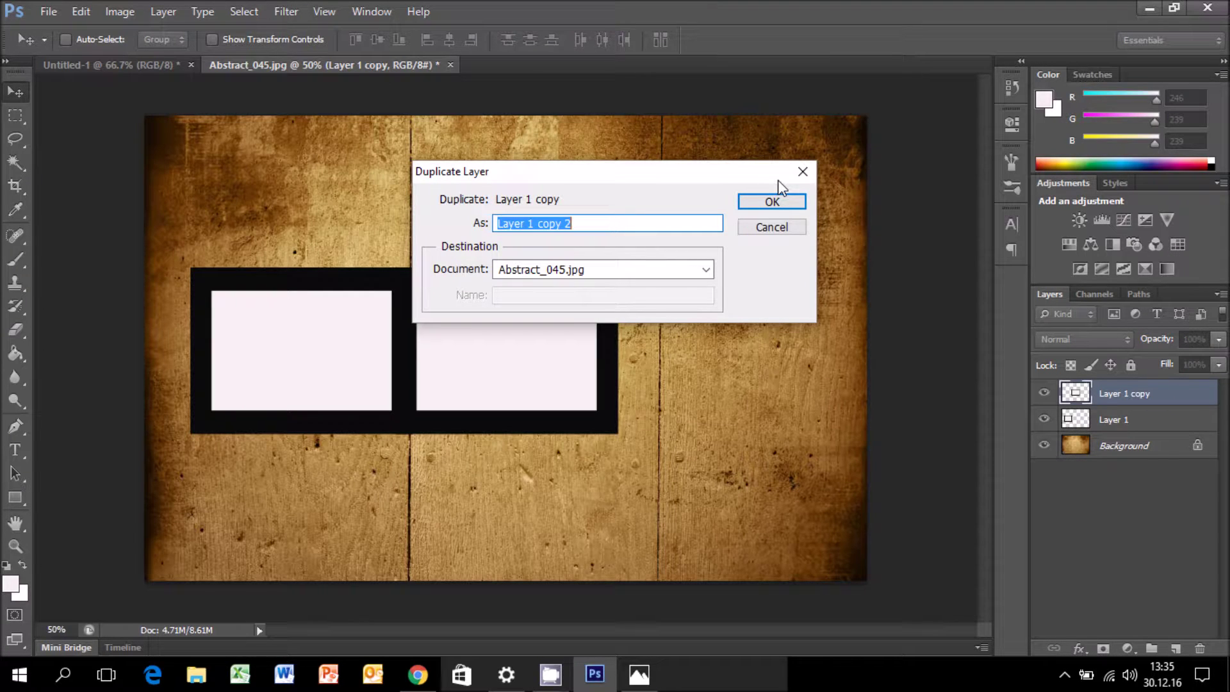
click(772, 201)
drag(609, 367, 764, 366)
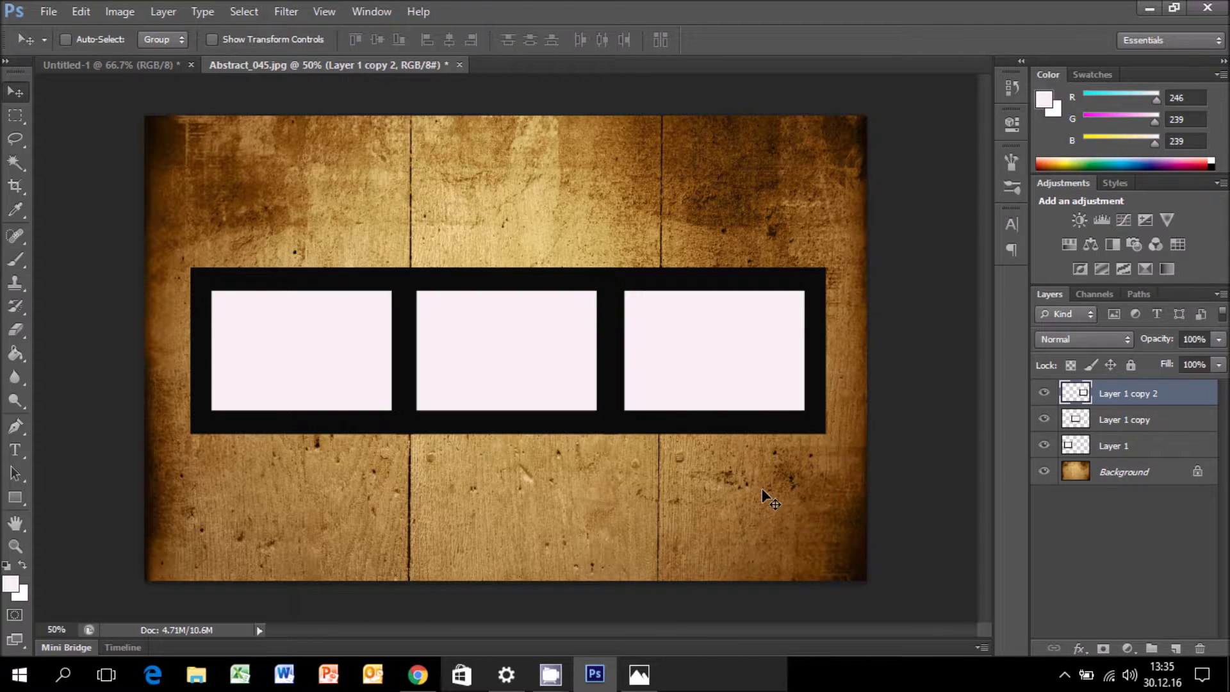
shift+click(1112, 446)
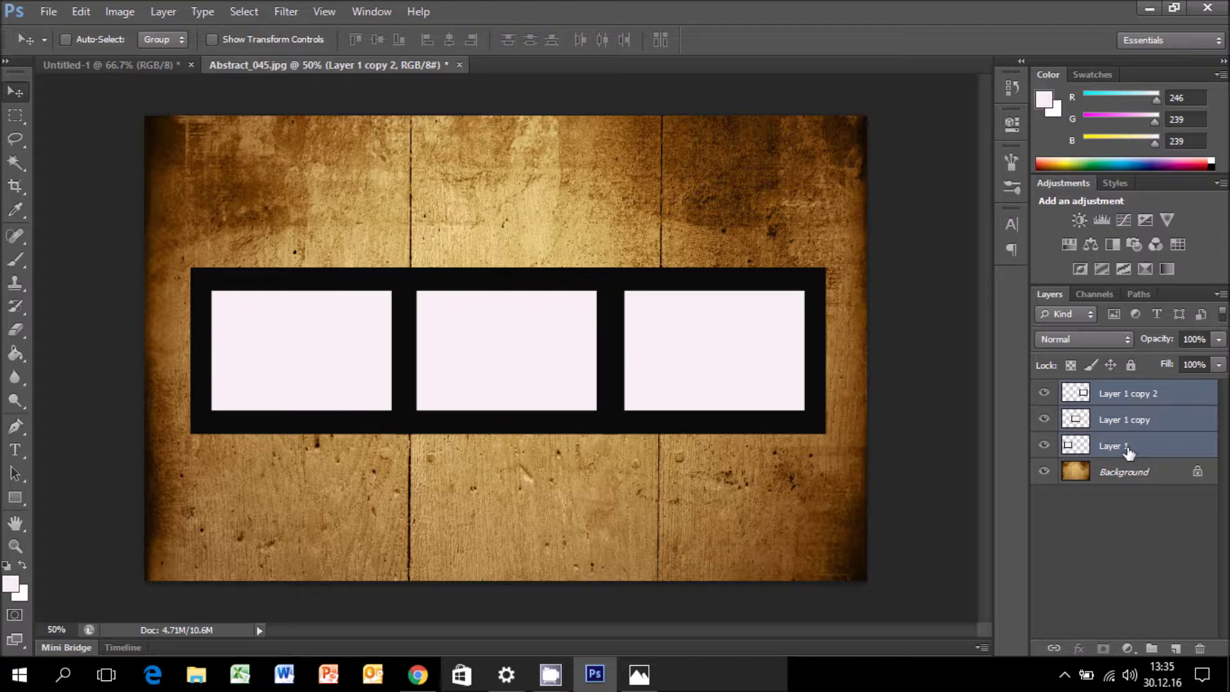
Merge the three frames into one strip and squash its height to about 83%.
key(ctrl+e)
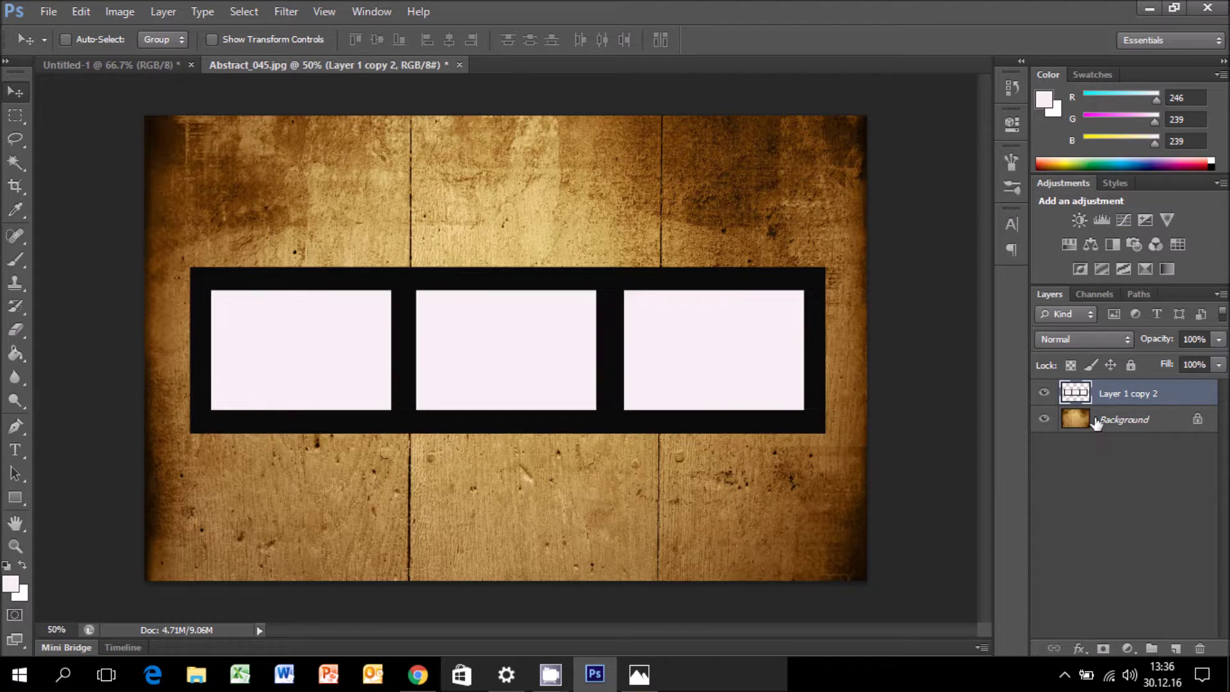
key(ctrl+t)
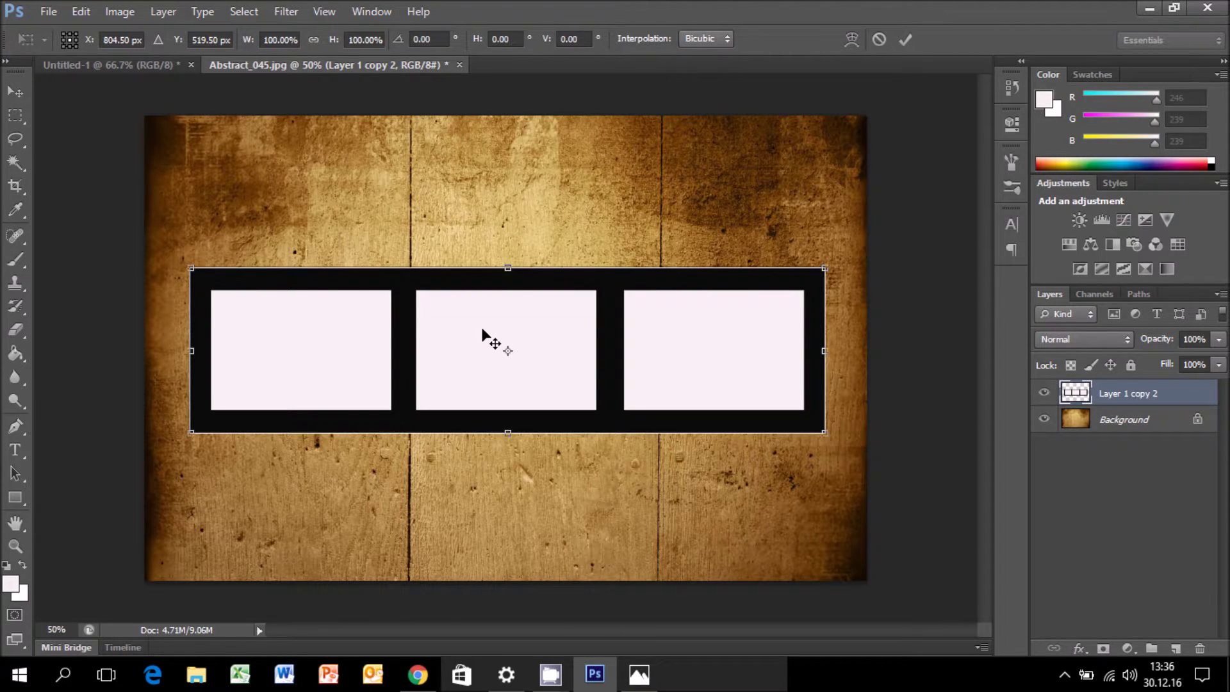
drag(499, 268, 499, 284)
drag(508, 433, 509, 426)
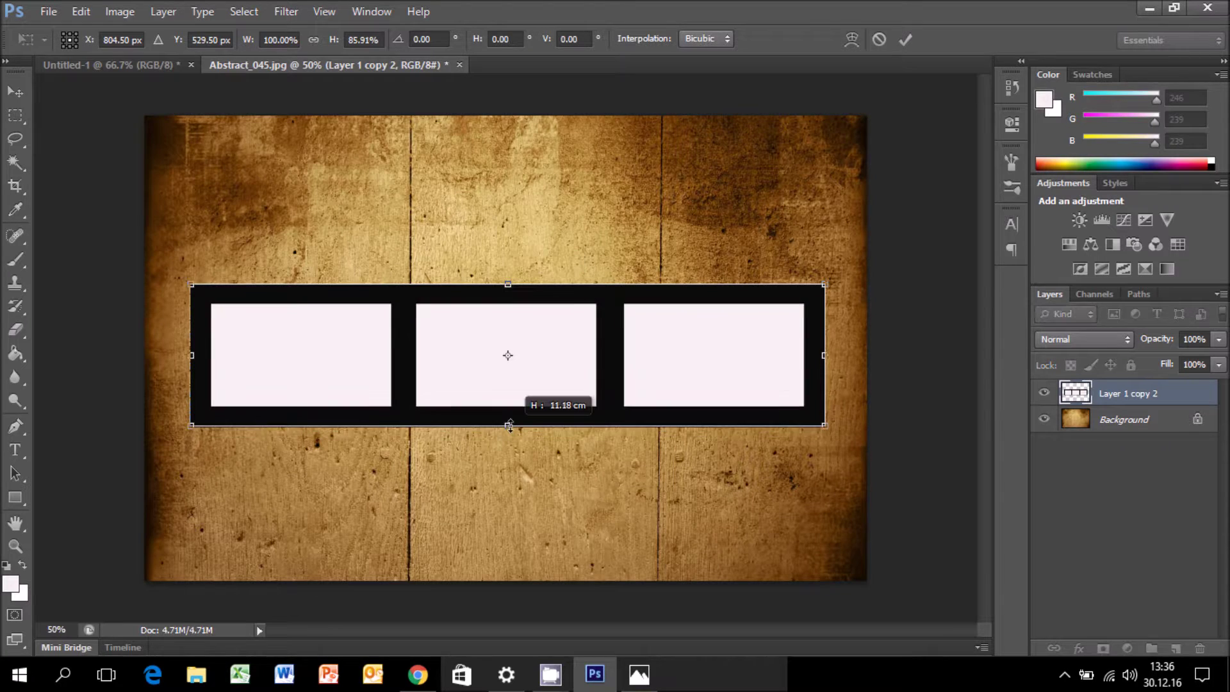
drag(509, 426, 509, 429)
drag(492, 295, 490, 268)
drag(505, 402, 504, 397)
drag(504, 259, 503, 263)
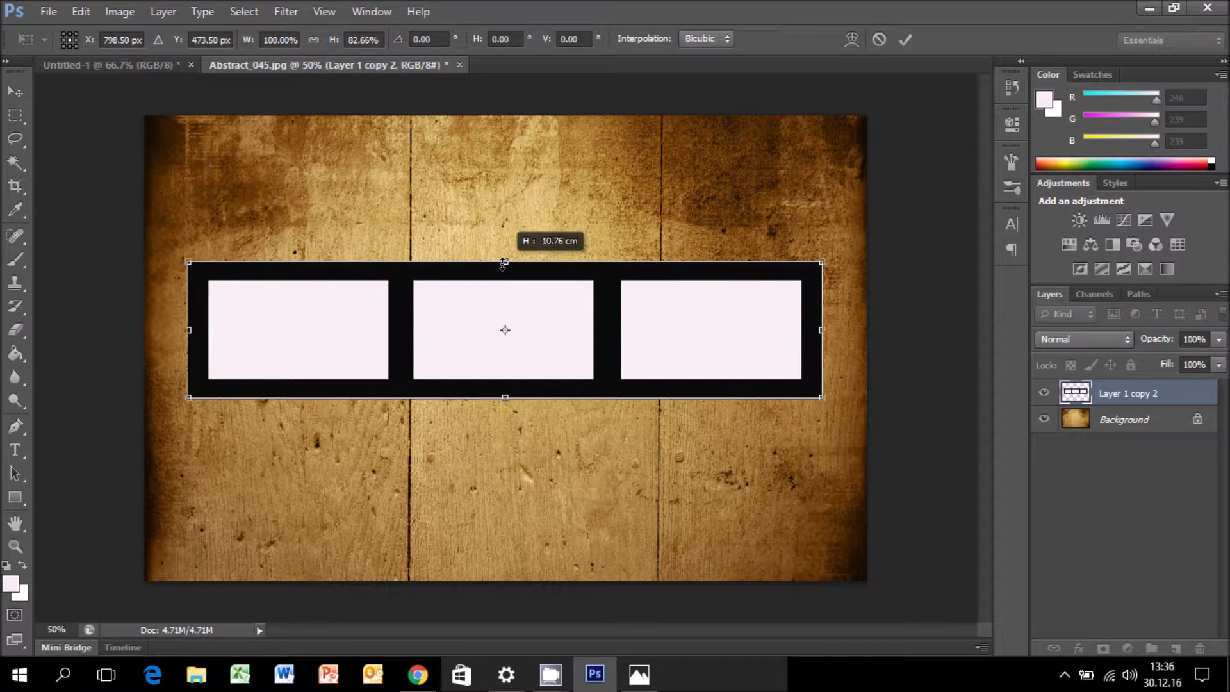
drag(504, 263, 503, 263)
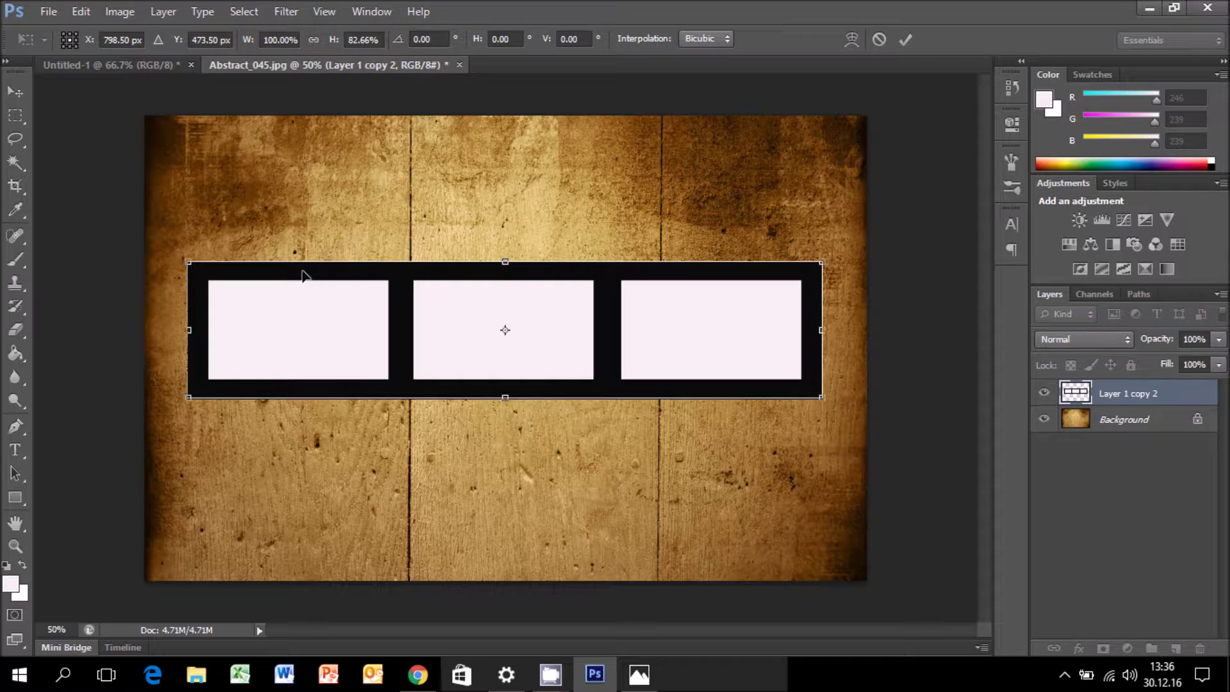
key(Return)
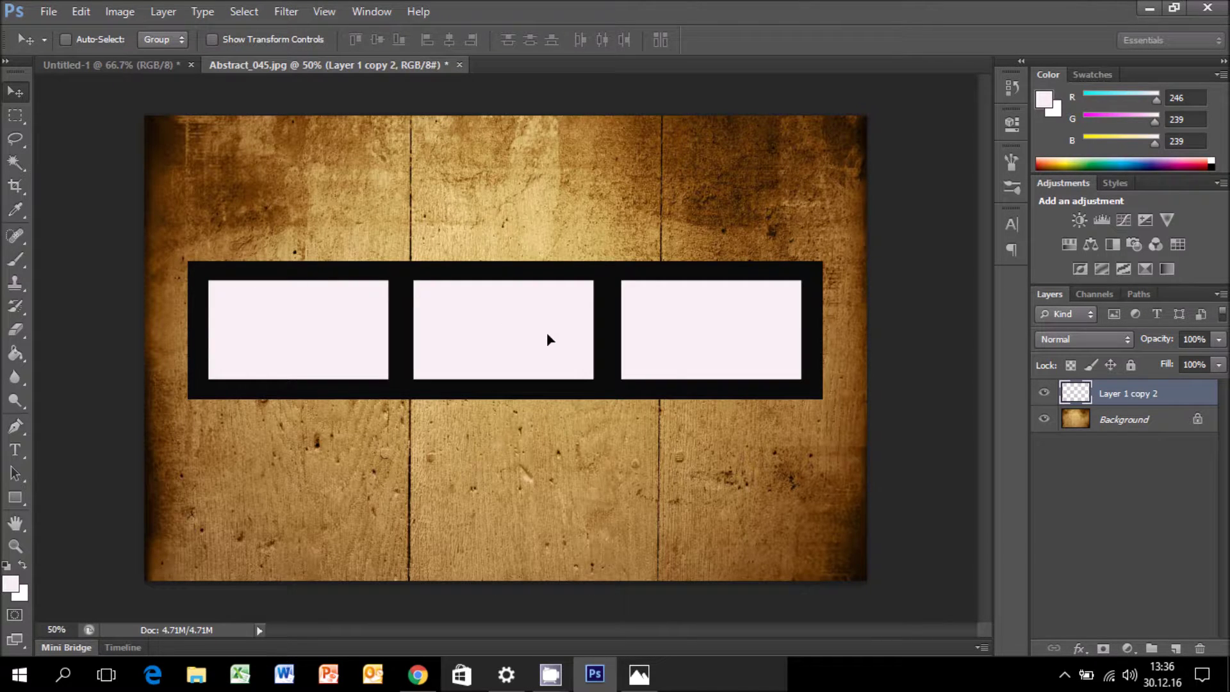
Set up the Eraser tool with a 21 px brush.
click(24, 359)
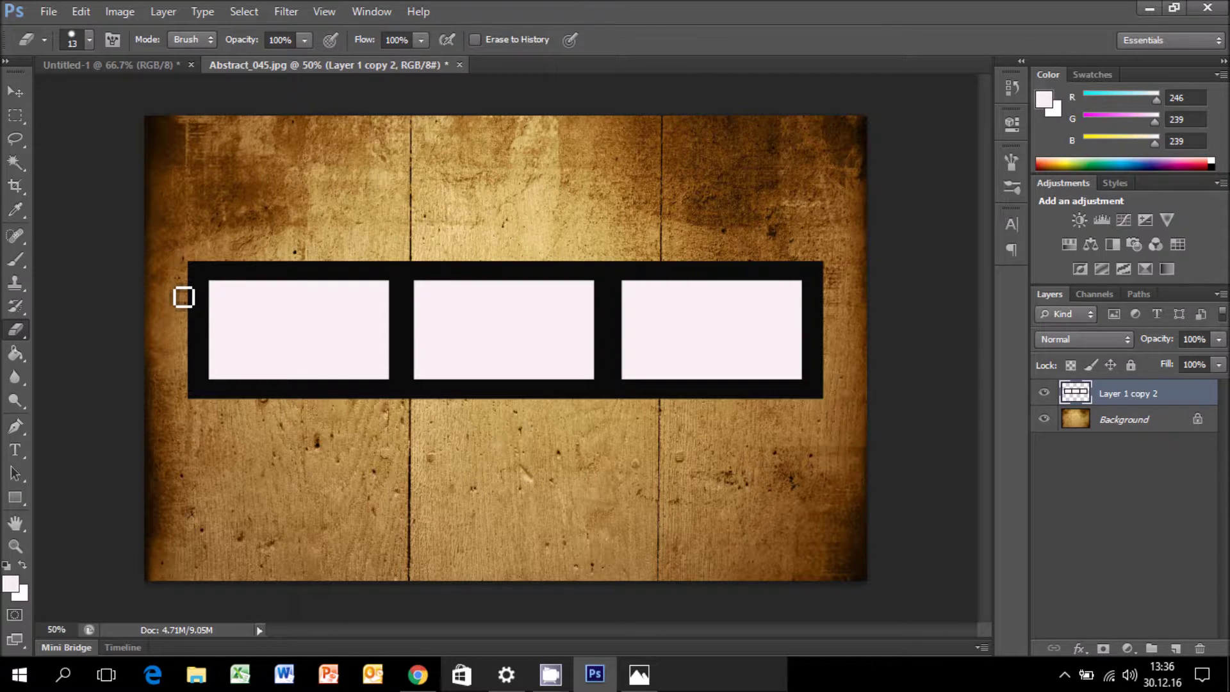
click(88, 39)
drag(36, 96, 42, 96)
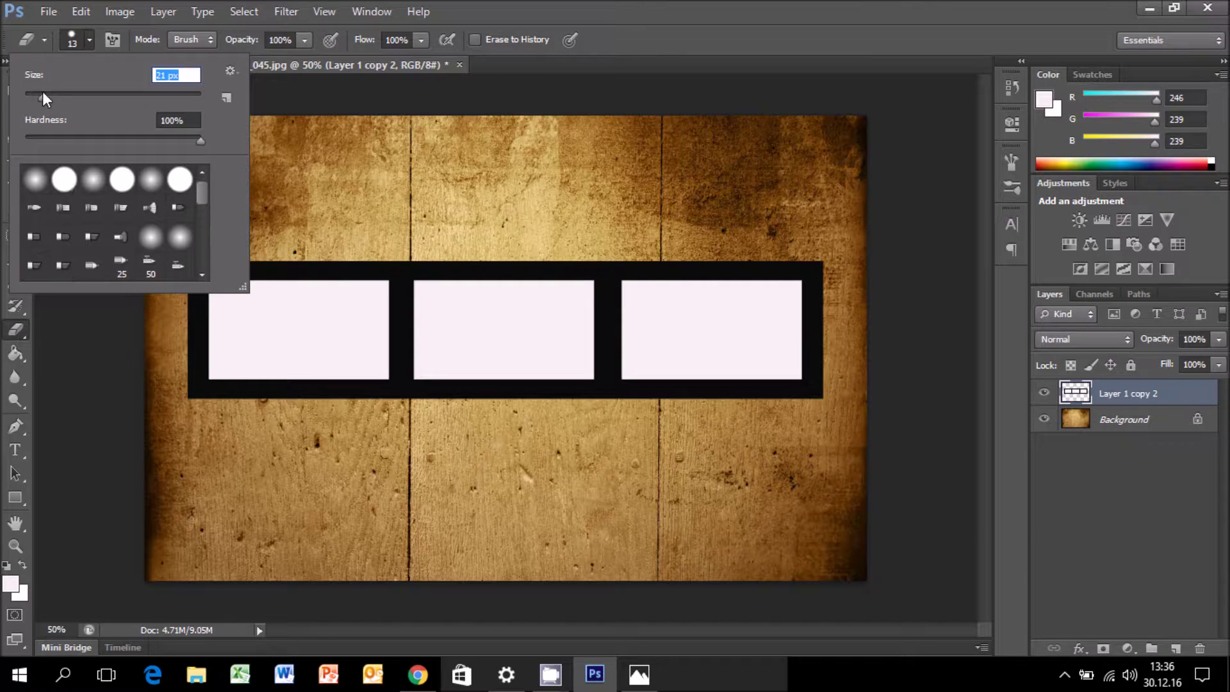
click(88, 40)
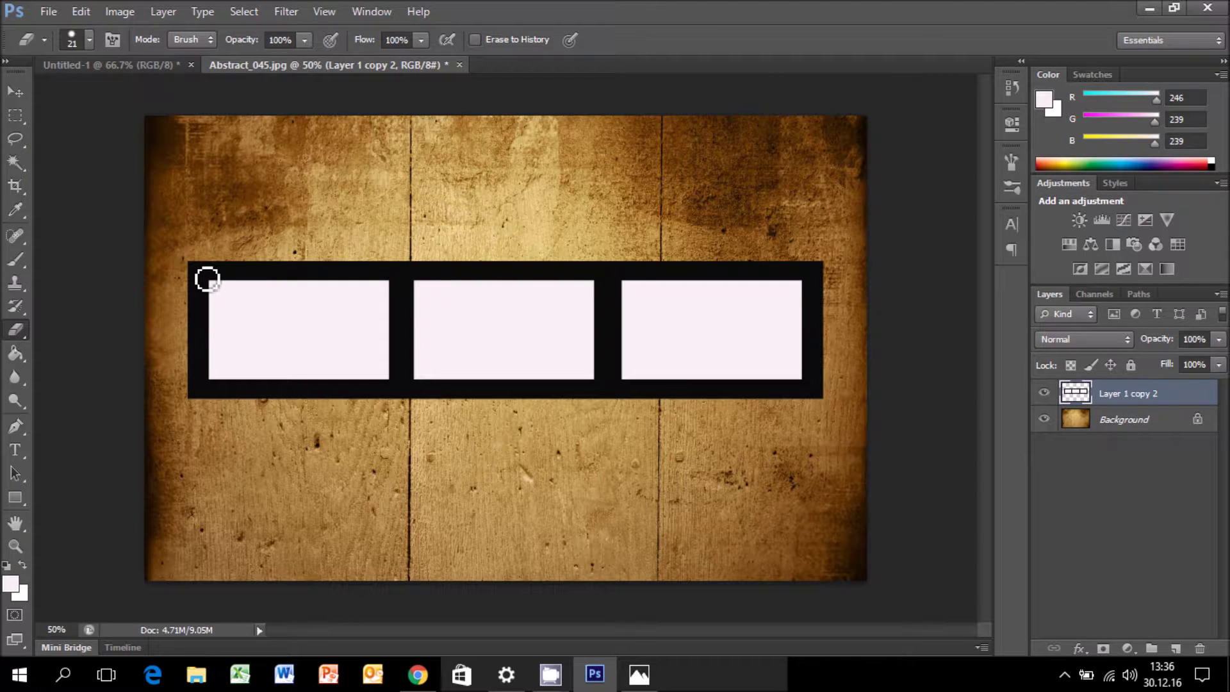
Erase rows of round sprocket holes along the strip's top and bottom edges.
click(207, 279)
mouse_move(207, 279)
mouse_down()
mouse_move(576, 291)
mouse_move(822, 280)
mouse_up()
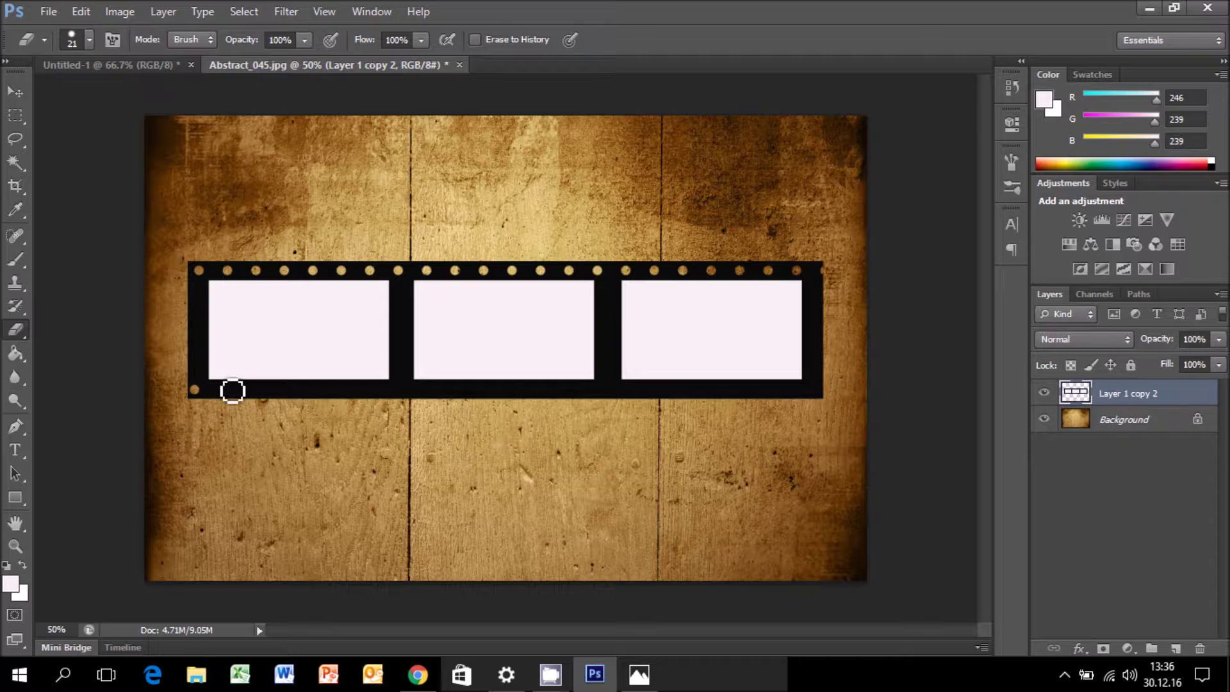
shift+click(464, 388)
shift+click(763, 389)
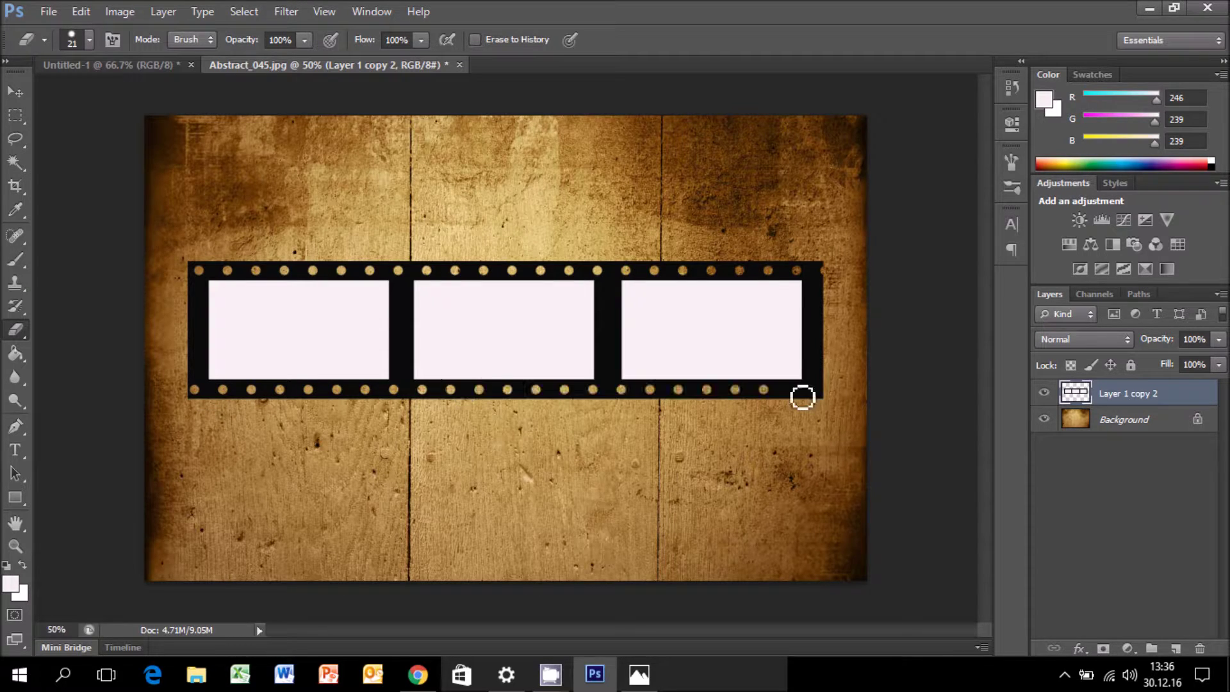
shift+click(820, 389)
key(ctrl+t)
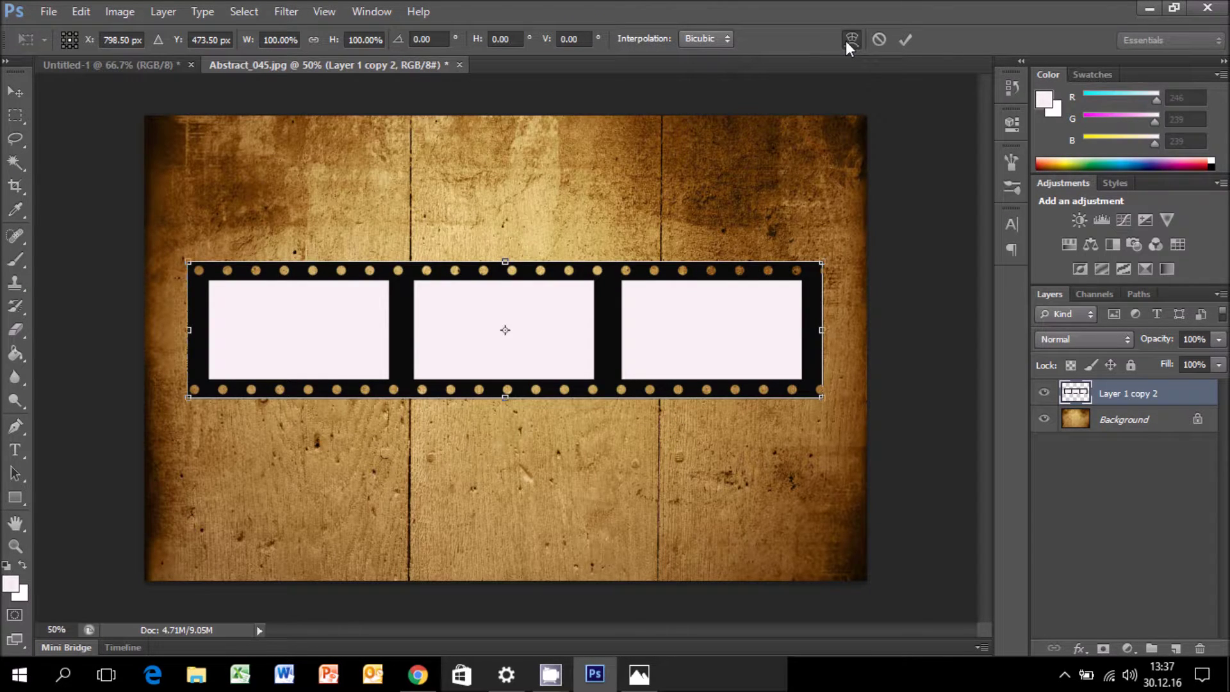
Bend the film strip with a Flag warp into a wave.
click(847, 41)
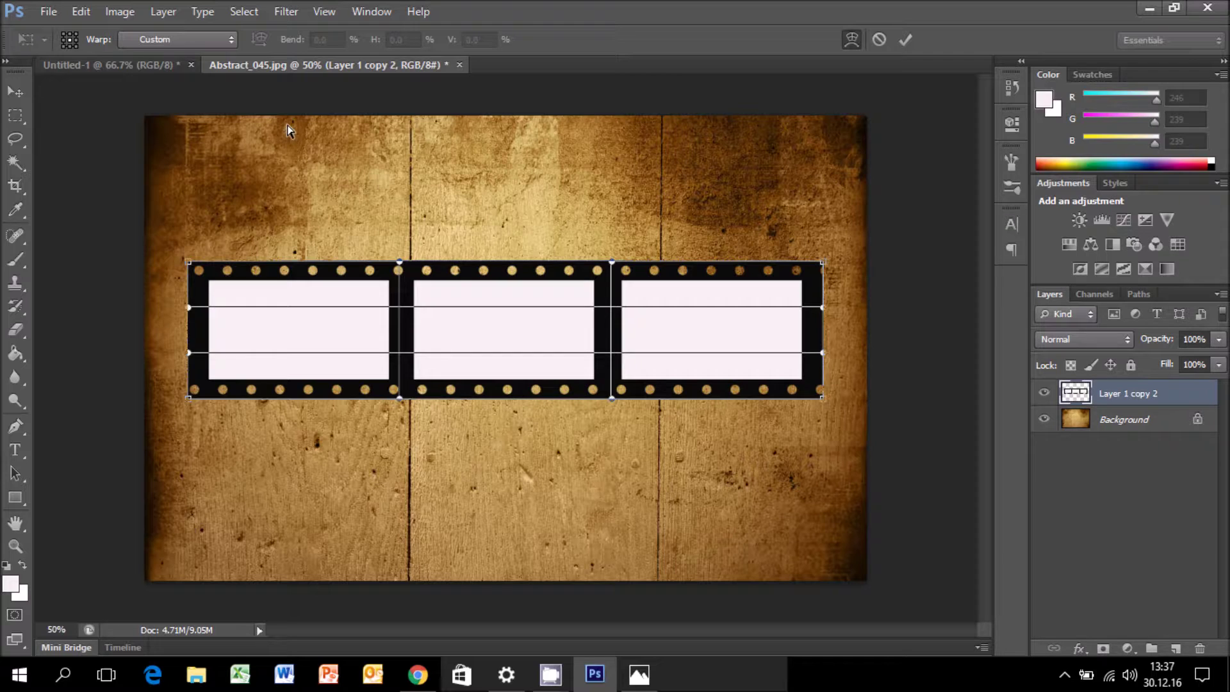
click(217, 40)
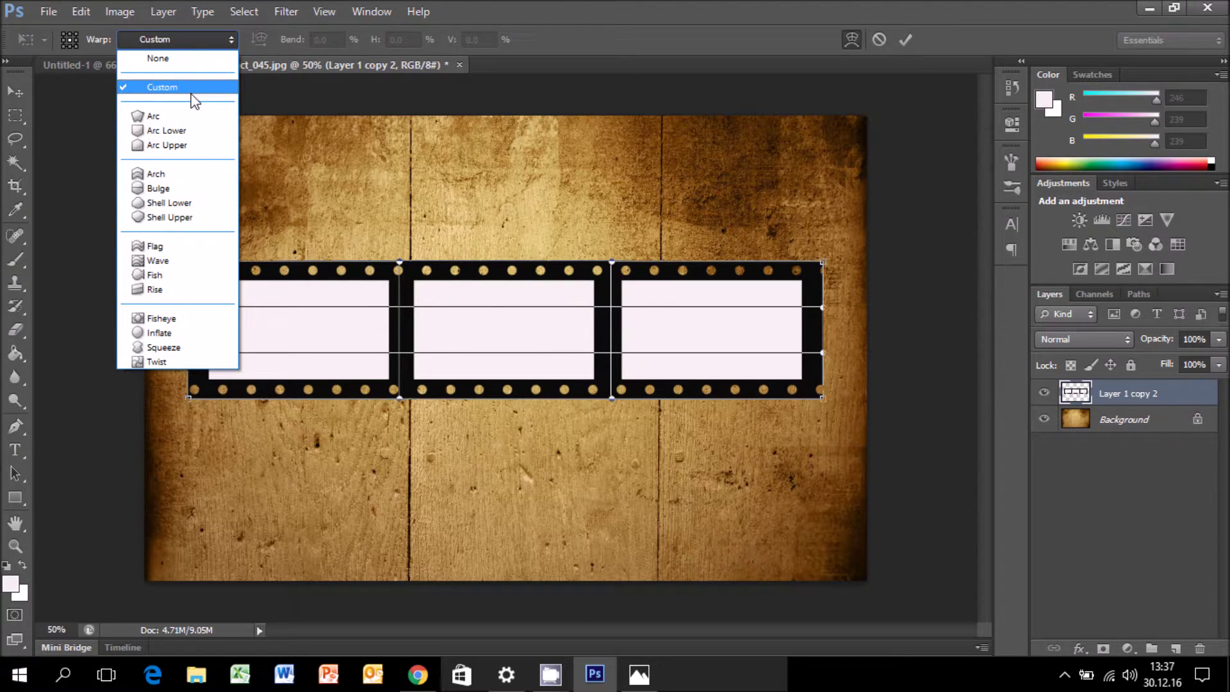
click(155, 246)
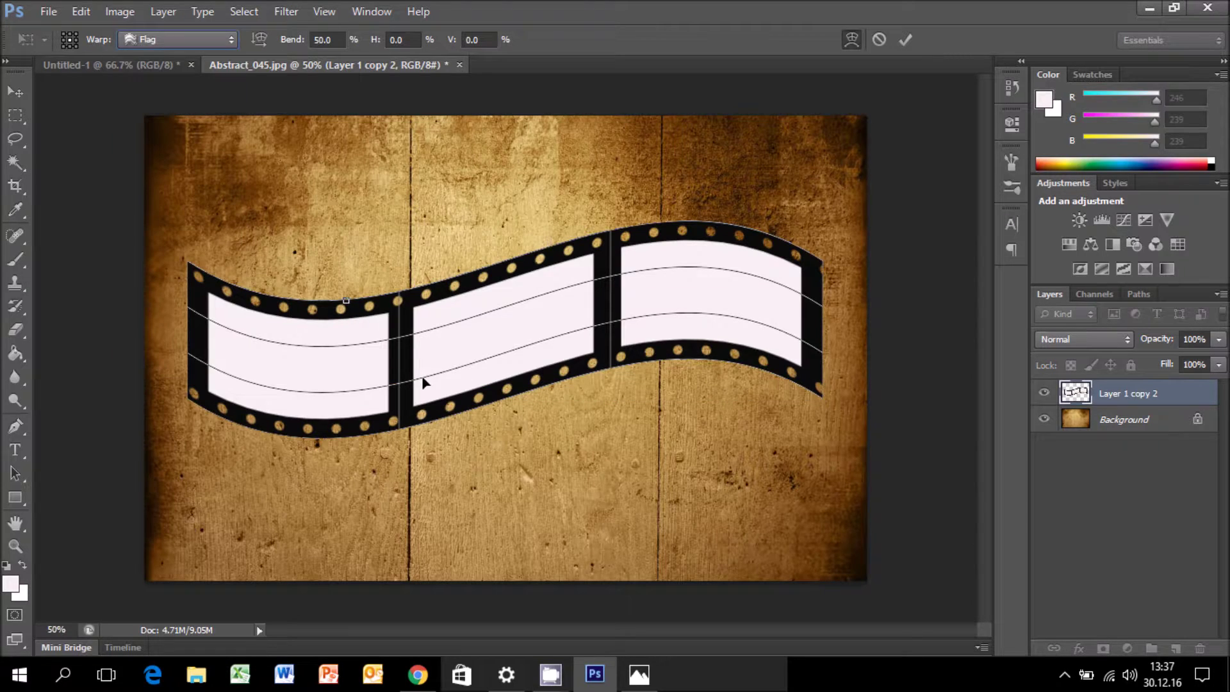
key(e)
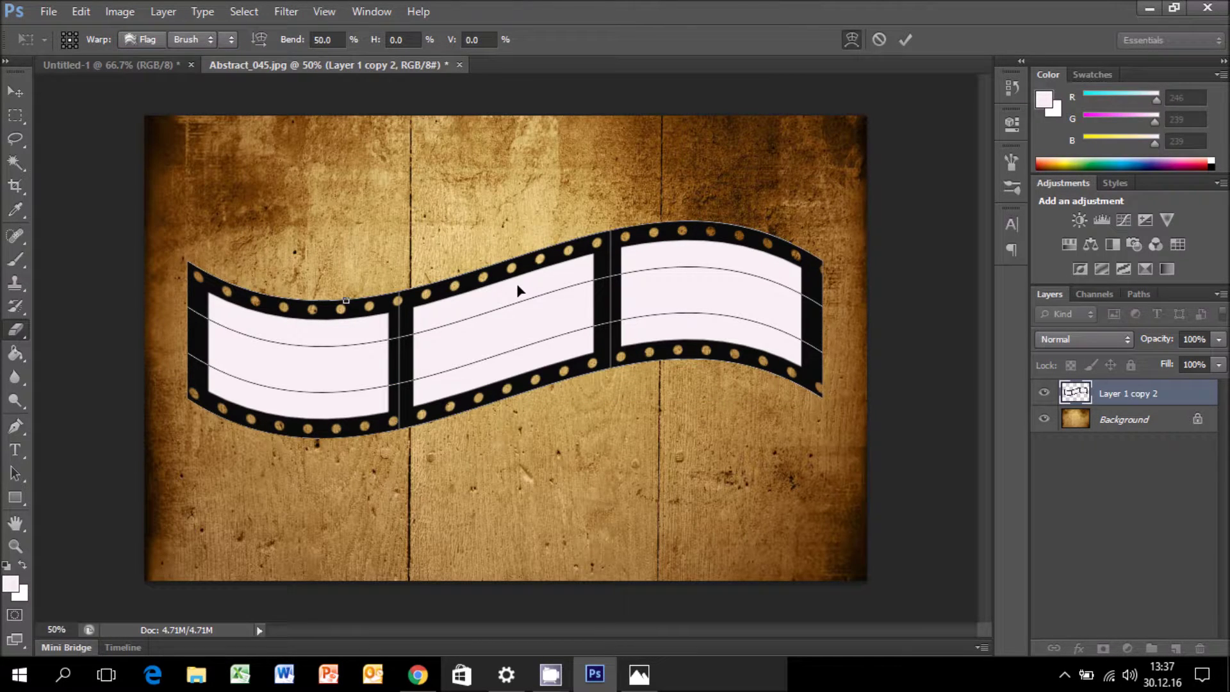
key(Return)
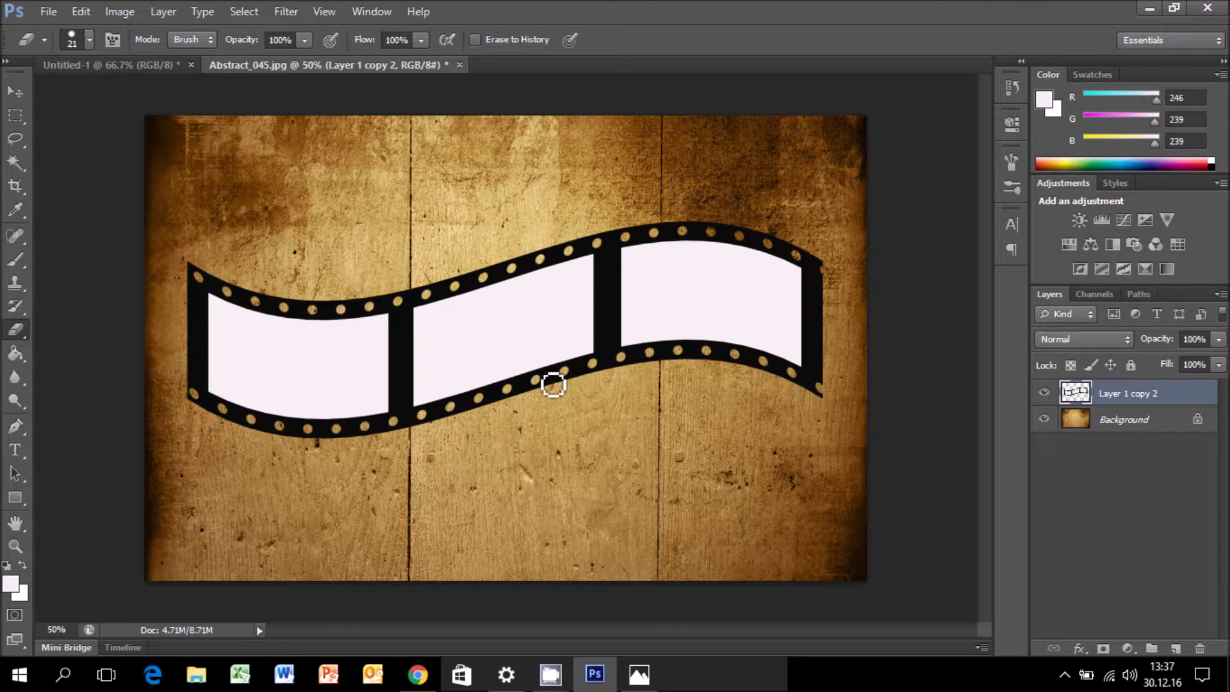
Nudge the strip slightly, rename its layer 'film şeridi', and Magic Wand the first white frame.
click(27, 92)
drag(328, 348, 333, 351)
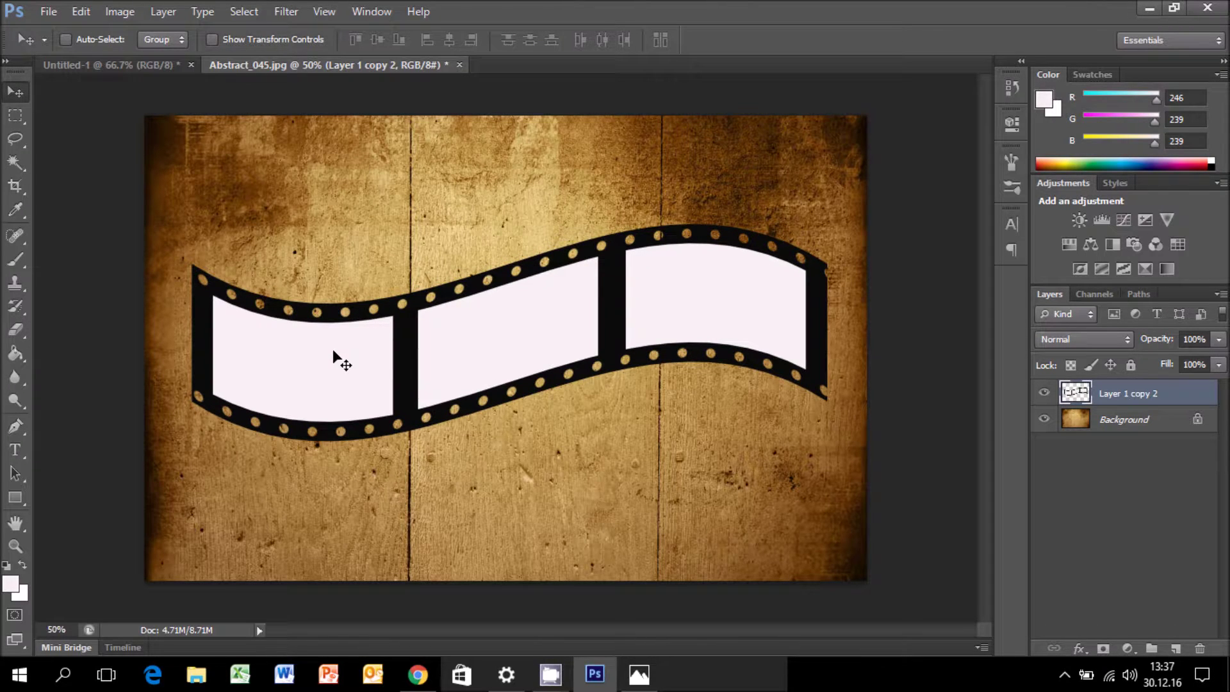
double_click(1124, 394)
text(film)
text( ser)
text(idi)
key(Return)
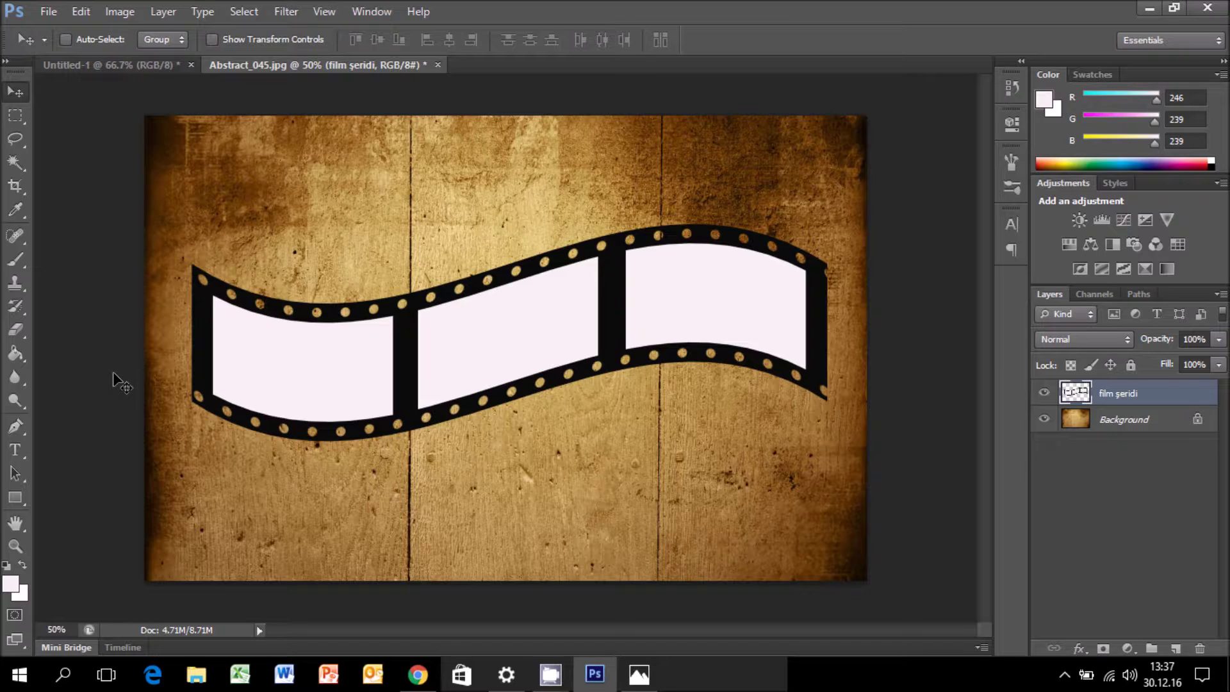
click(14, 164)
click(378, 378)
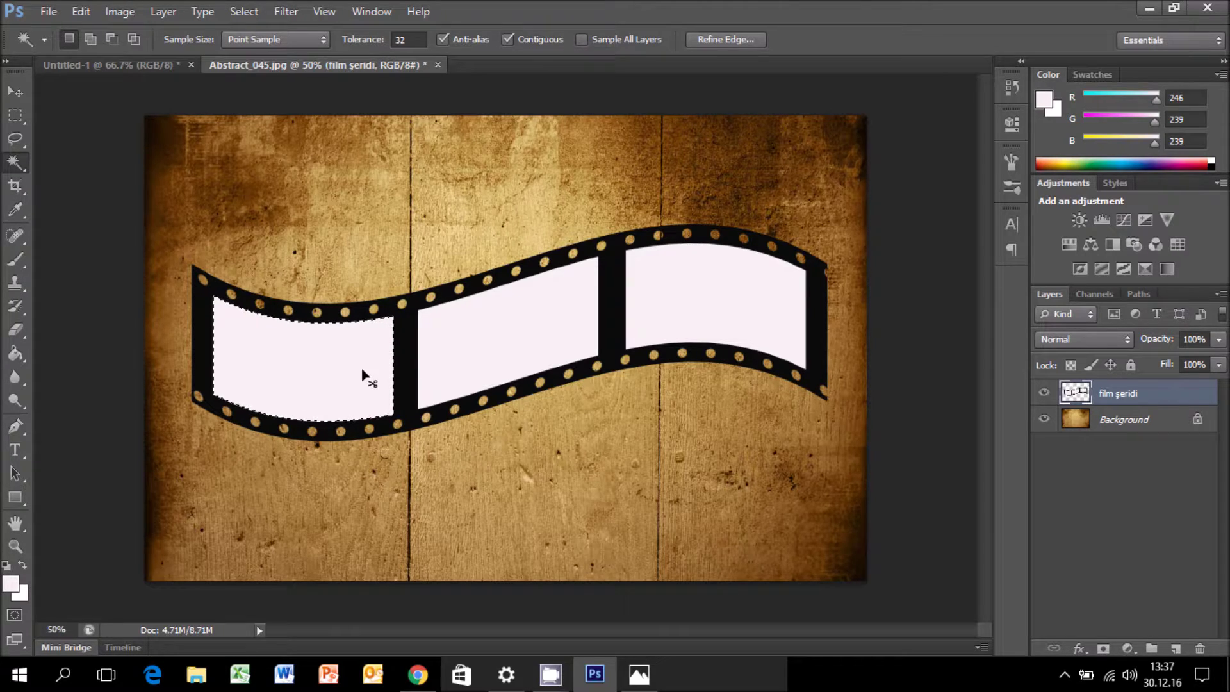
Add a new empty layer above the strip, fill the frame selection with white, and deselect.
right_click(1075, 417)
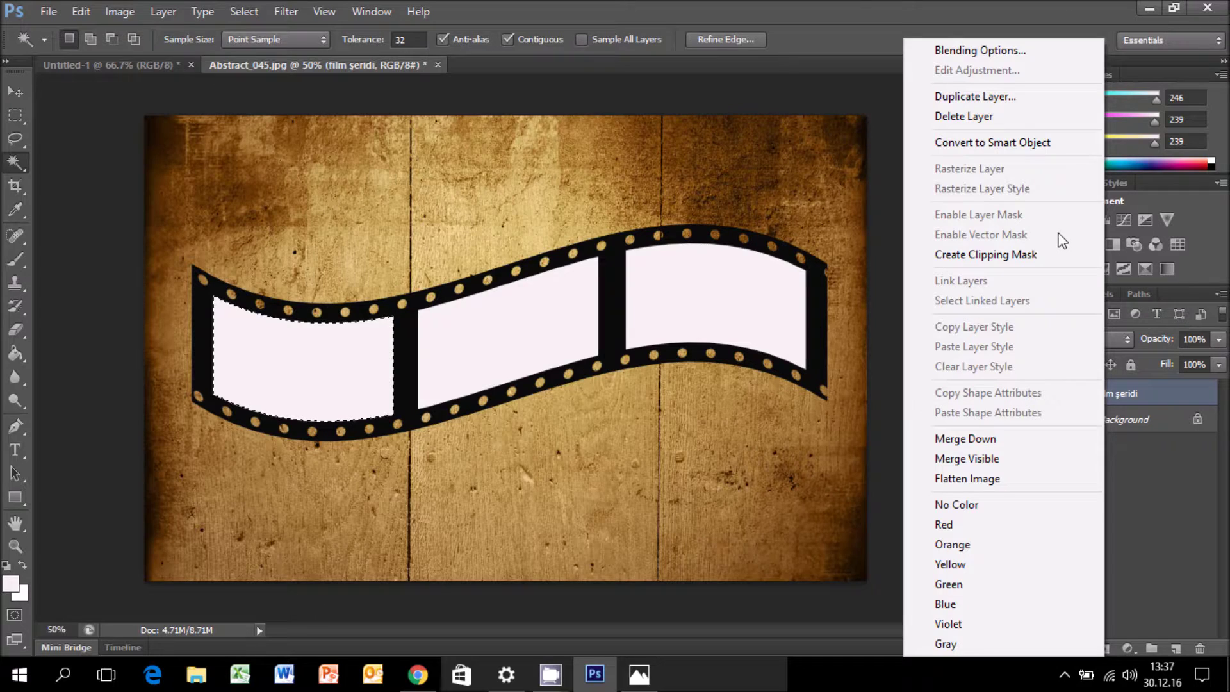
click(1178, 660)
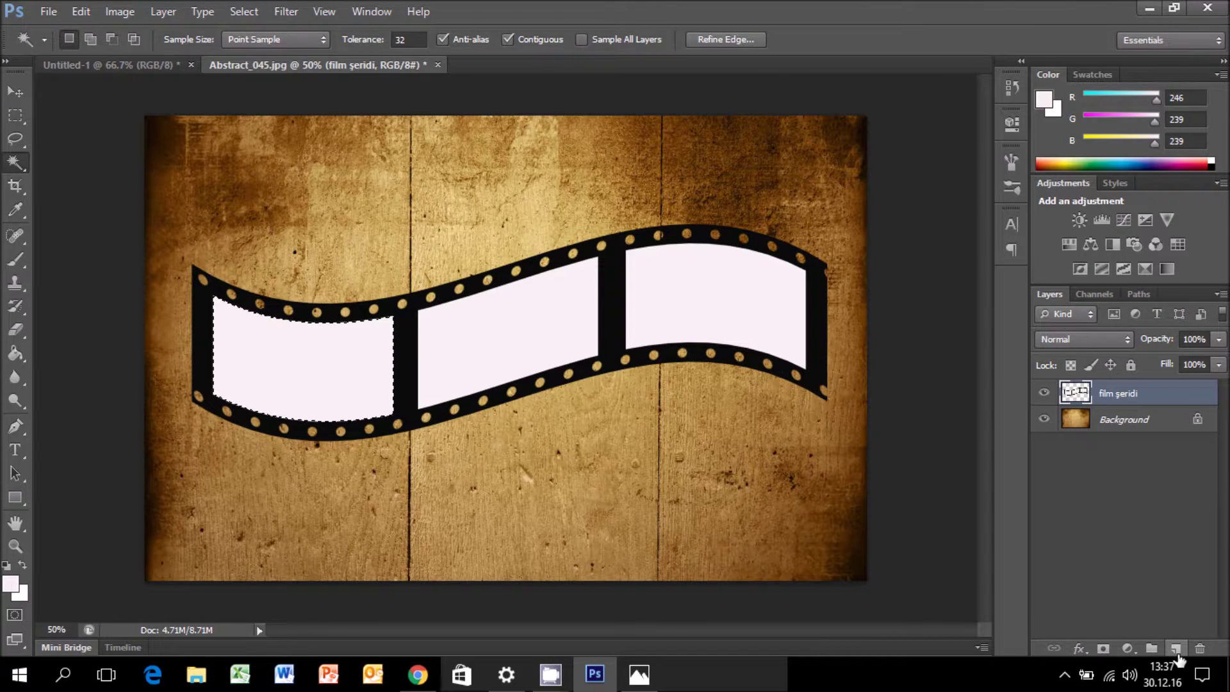
click(1176, 650)
key(alt+BackSpace)
key(ctrl+d)
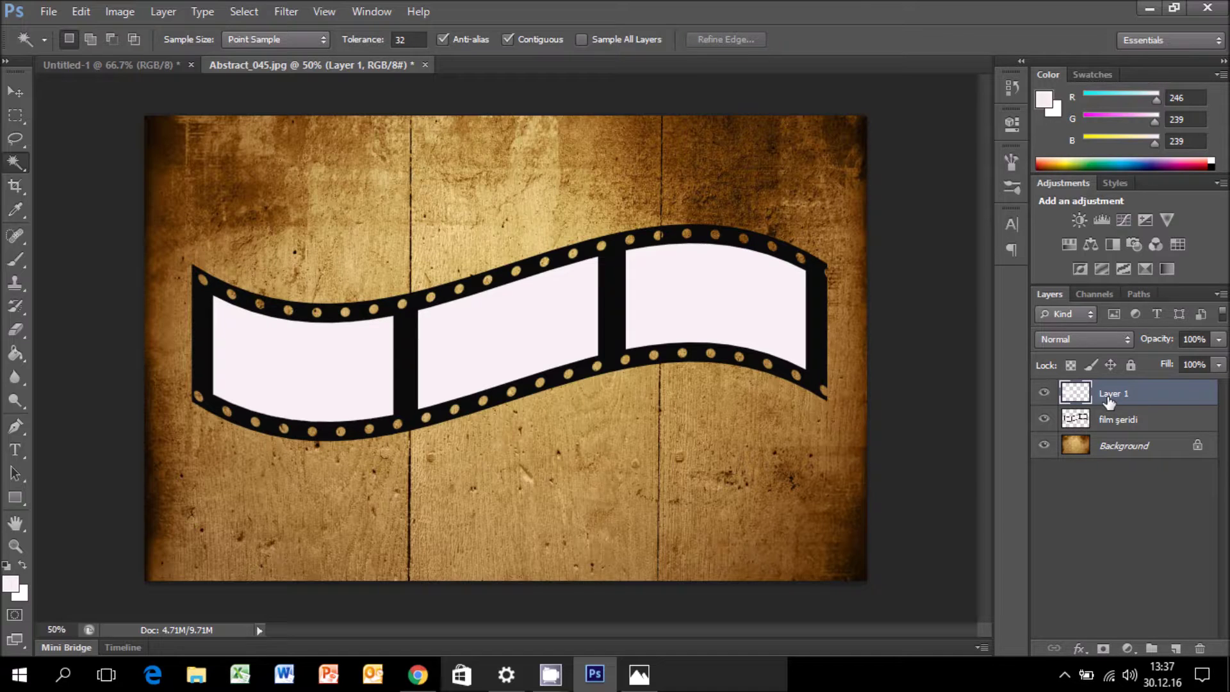
Toggle the film şeridi layer's visibility twice to check the white frame fill.
click(1044, 419)
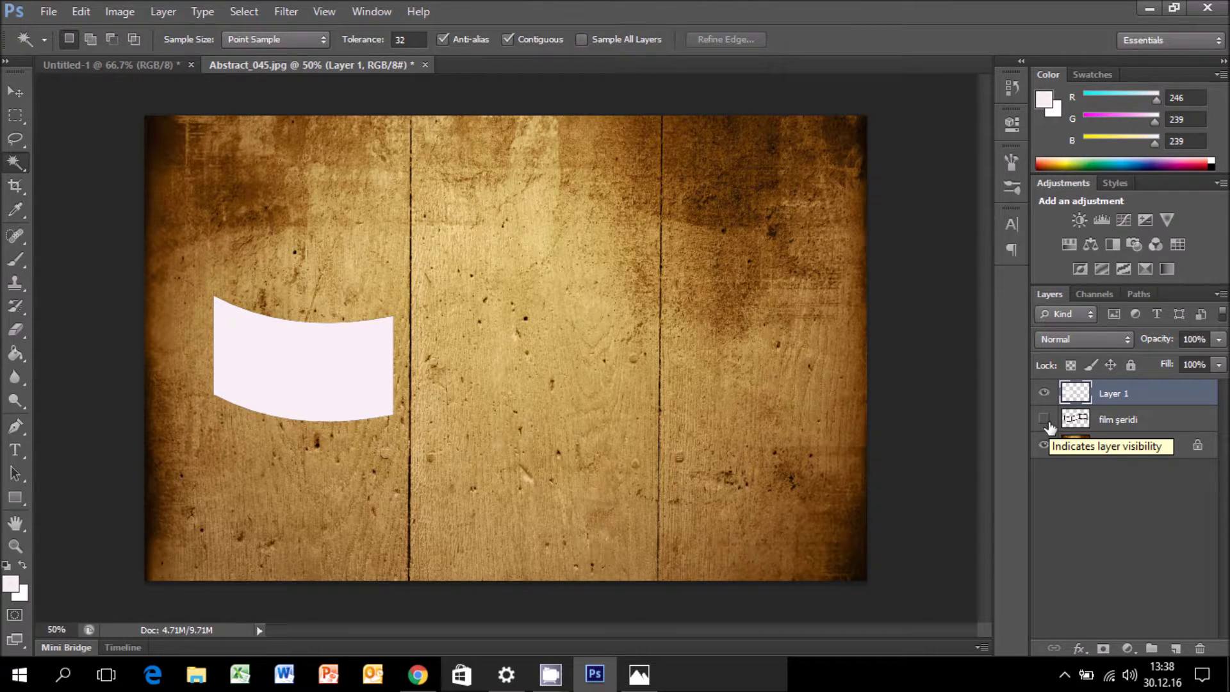
click(1044, 419)
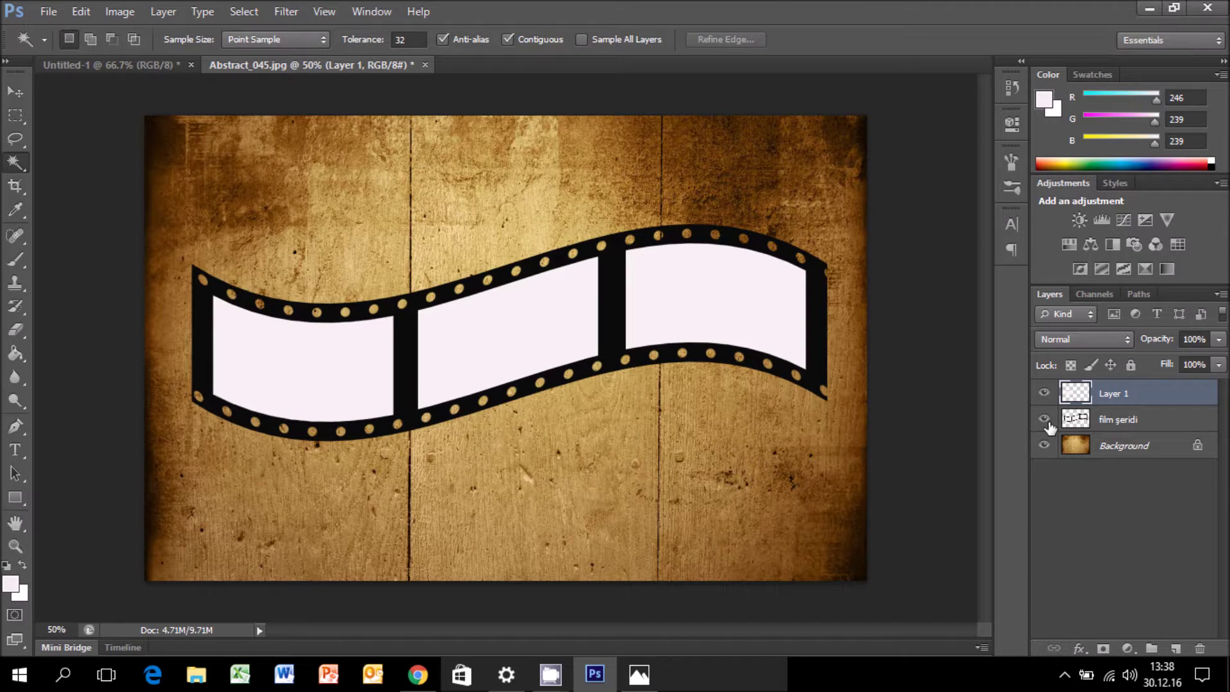
click(1045, 421)
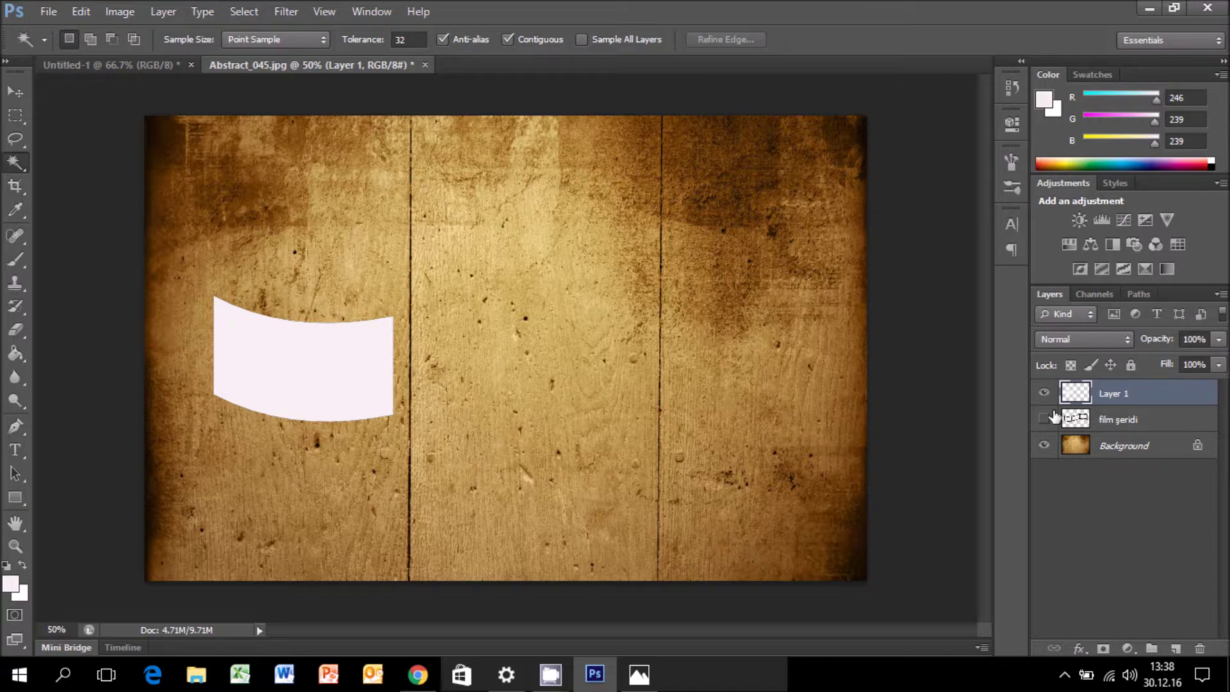
click(1044, 420)
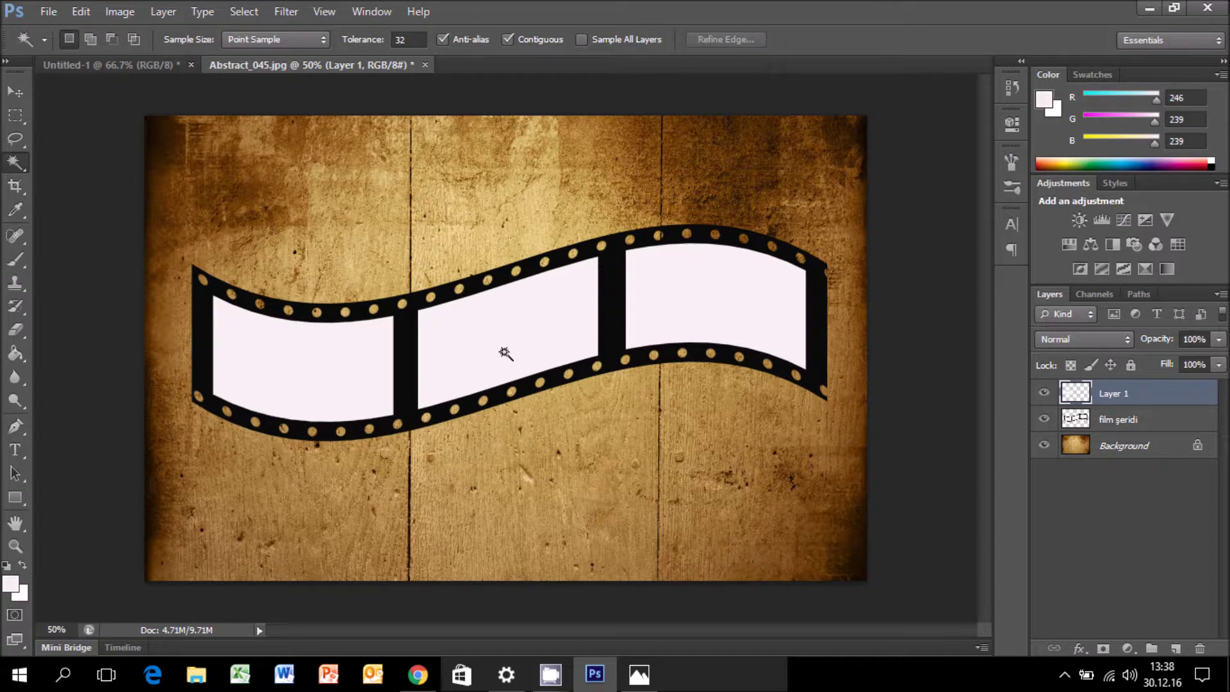
Make the film strip layer active and close its layer style settings unchanged.
click(506, 353)
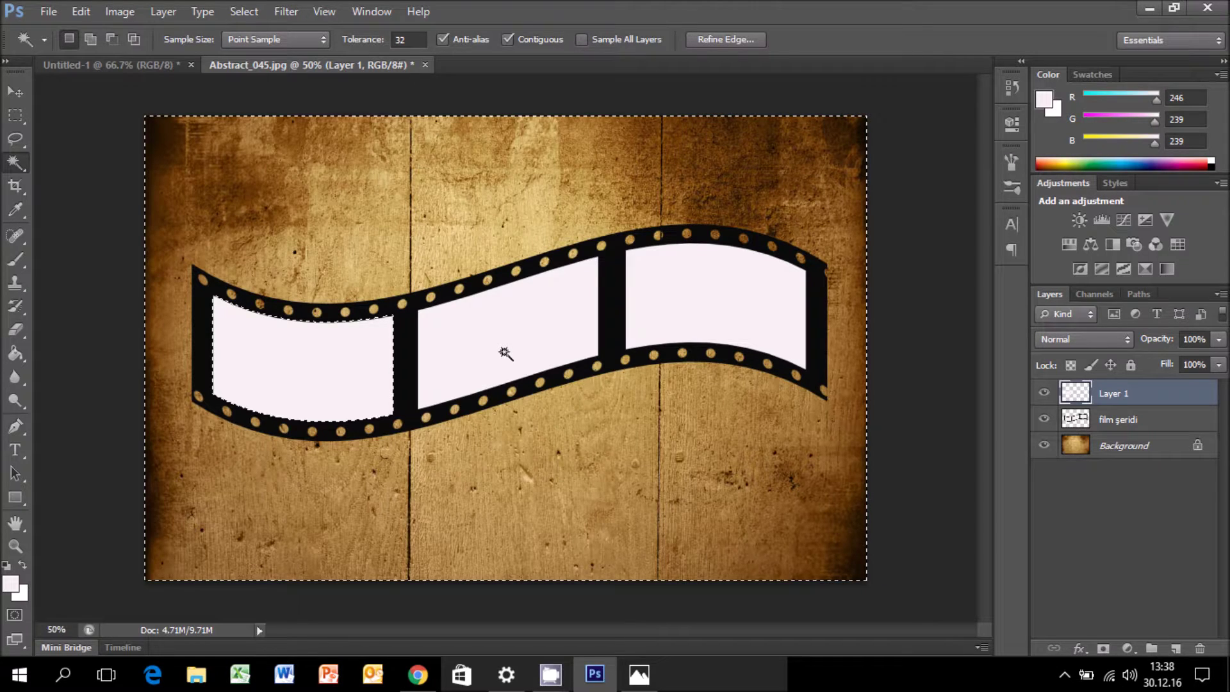
click(1128, 420)
key(Return)
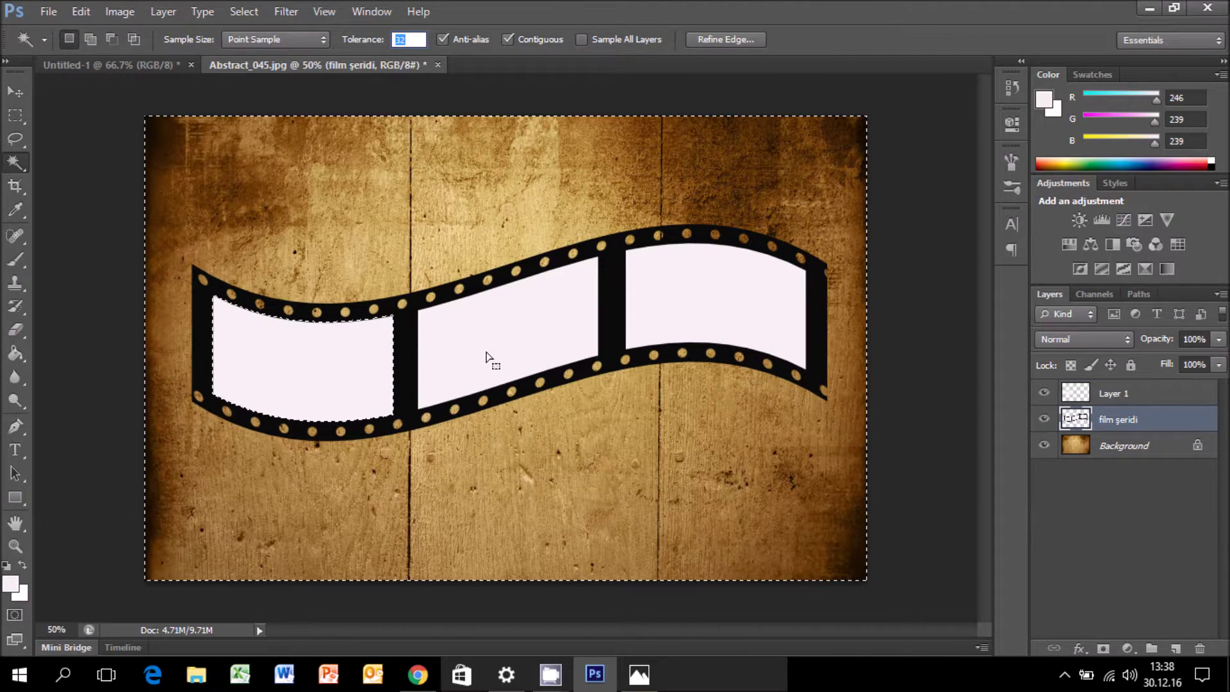
double_click(1175, 426)
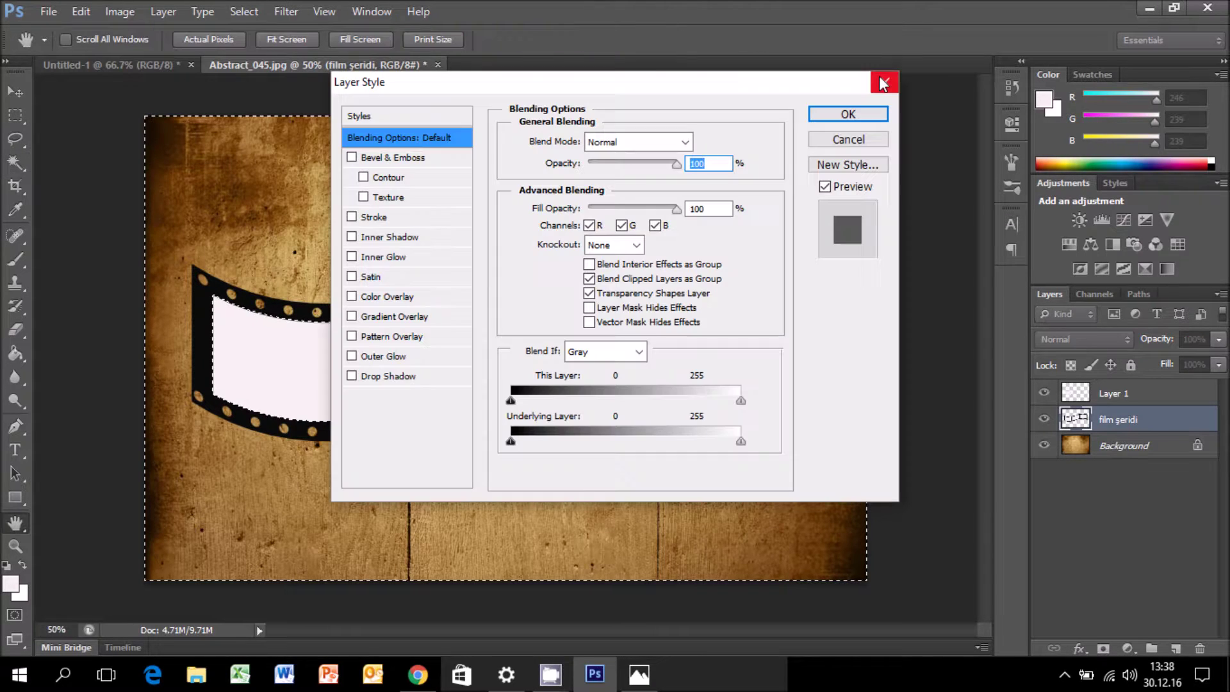
click(882, 83)
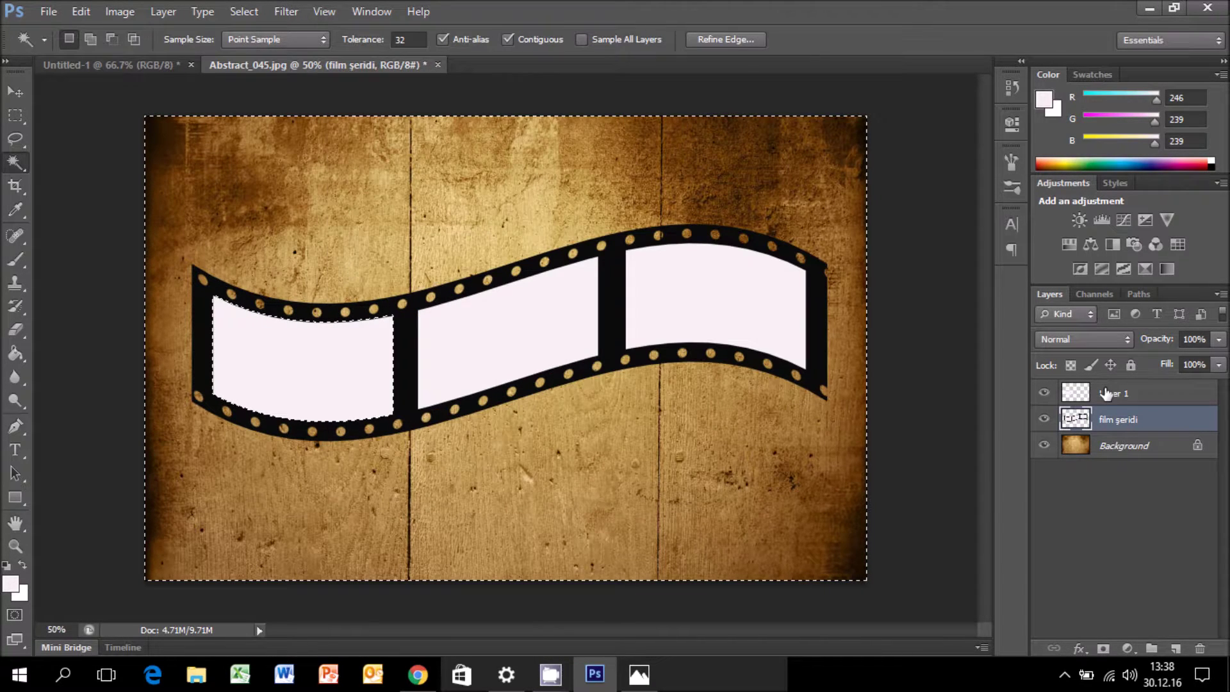
Select the middle white frame and fill it onto a new Layer 2.
click(1106, 394)
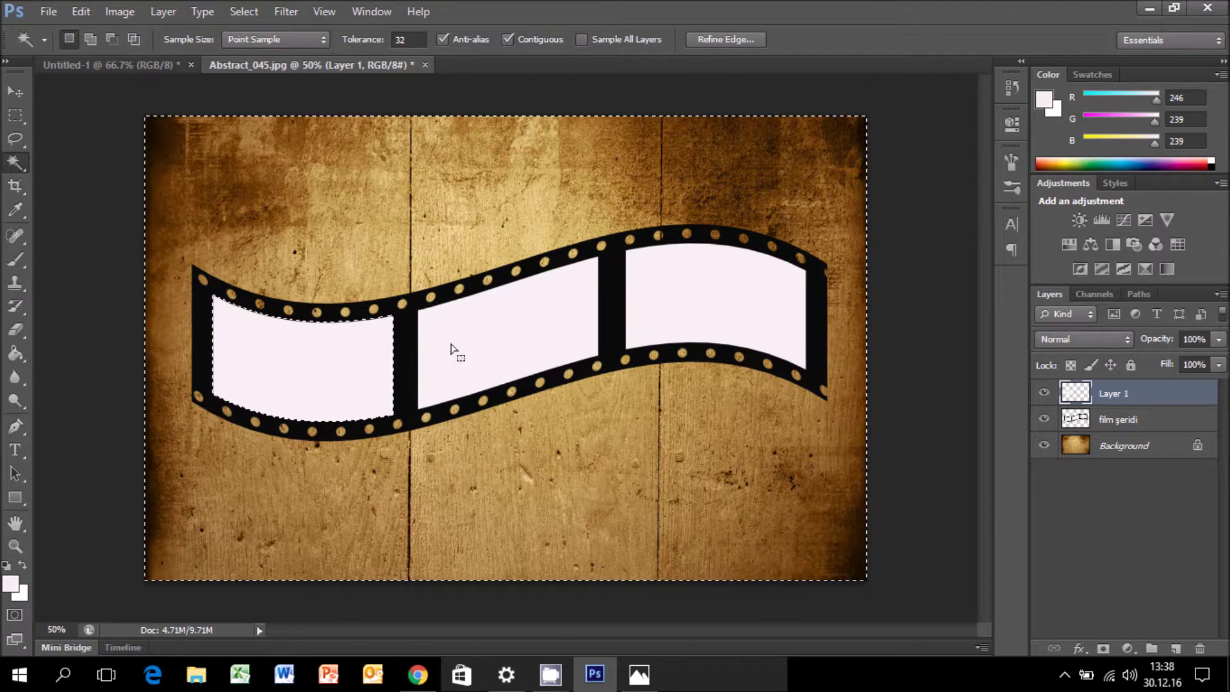
key(ctrl+d)
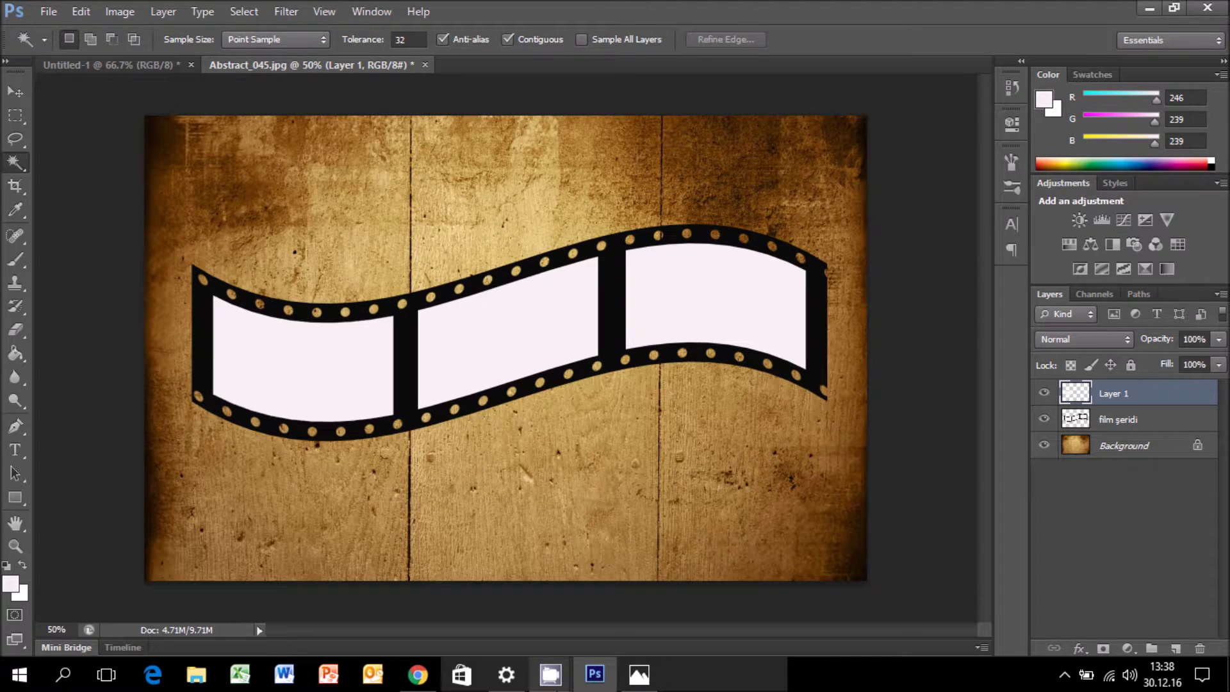
click(551, 674)
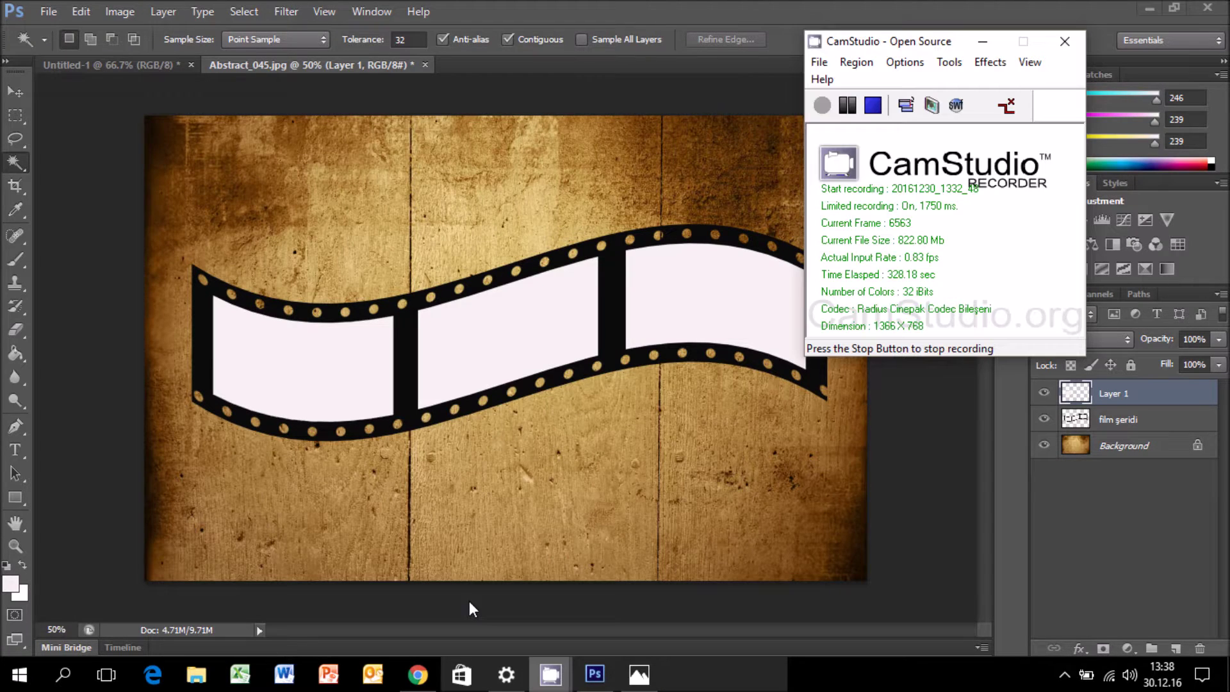
click(815, 106)
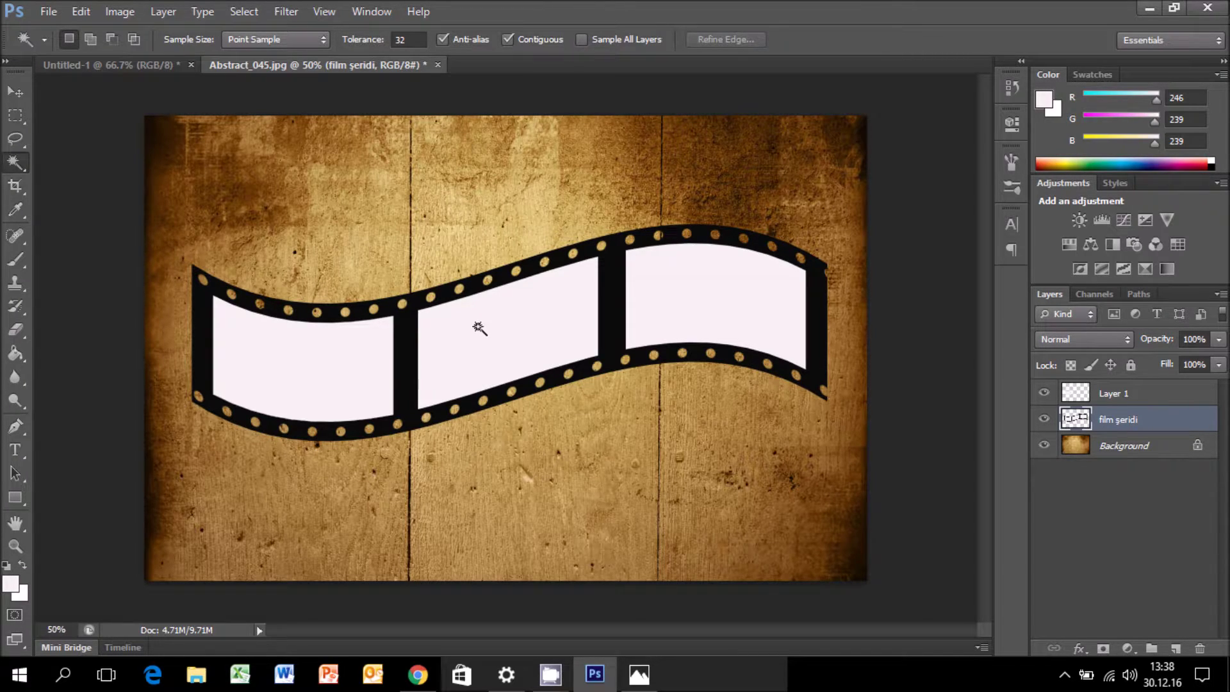
click(478, 327)
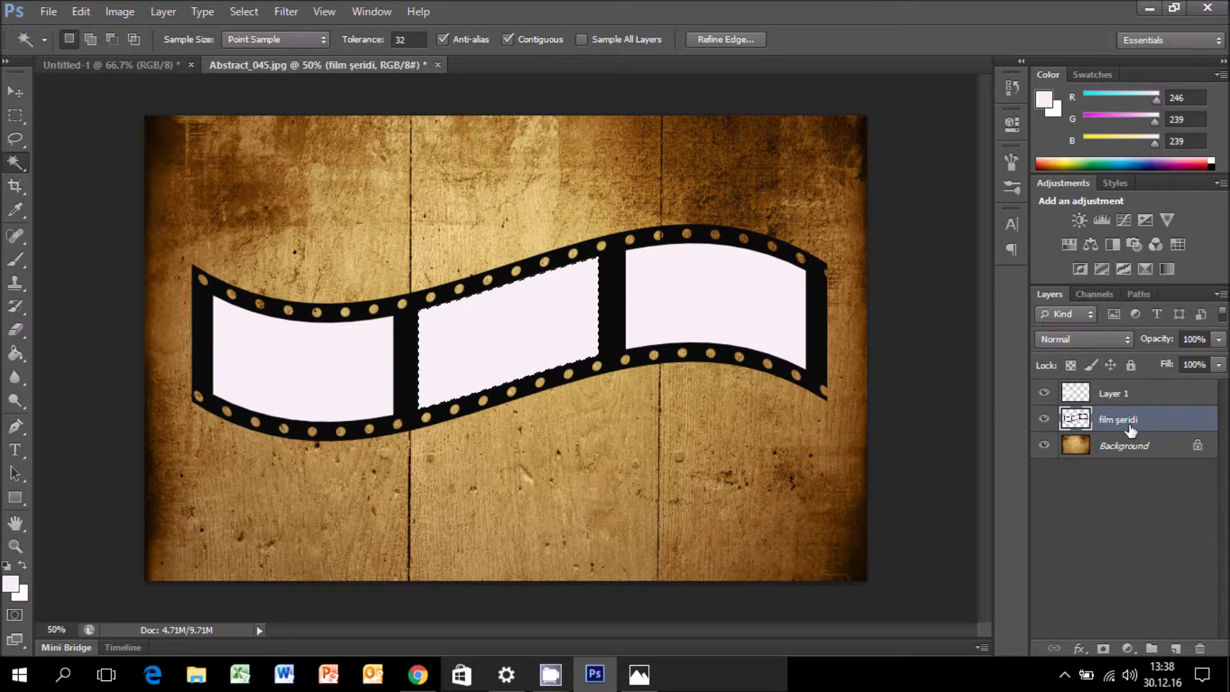
click(1177, 648)
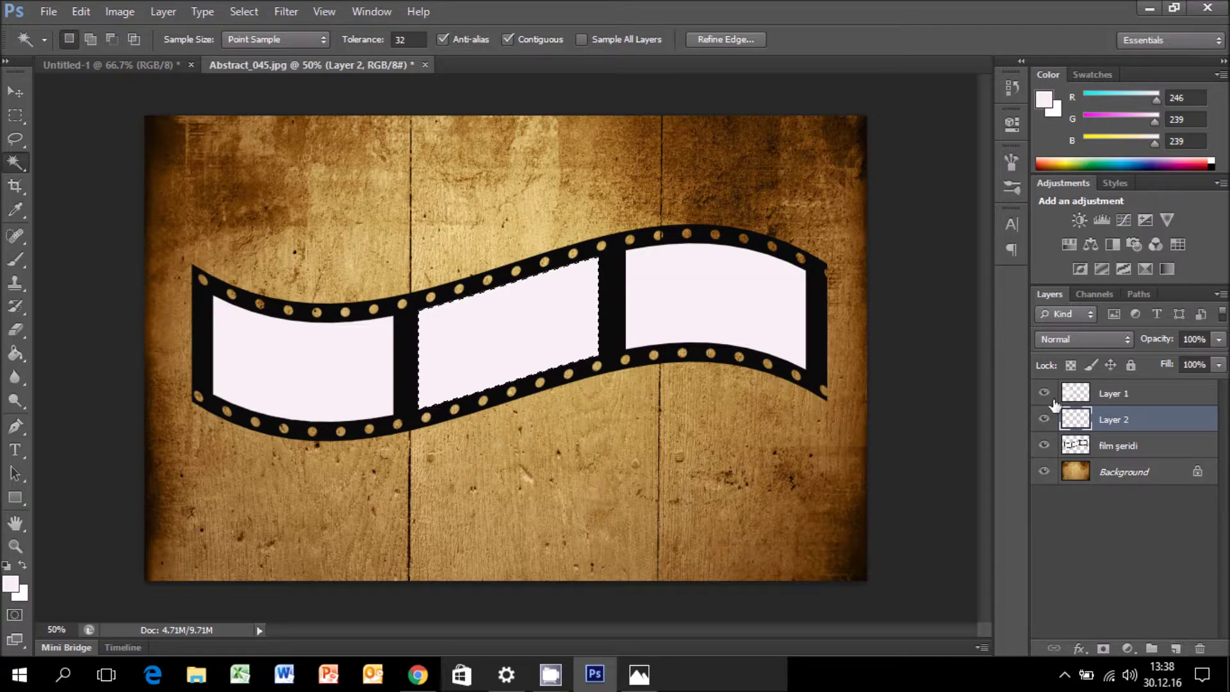
key(ctrl+d)
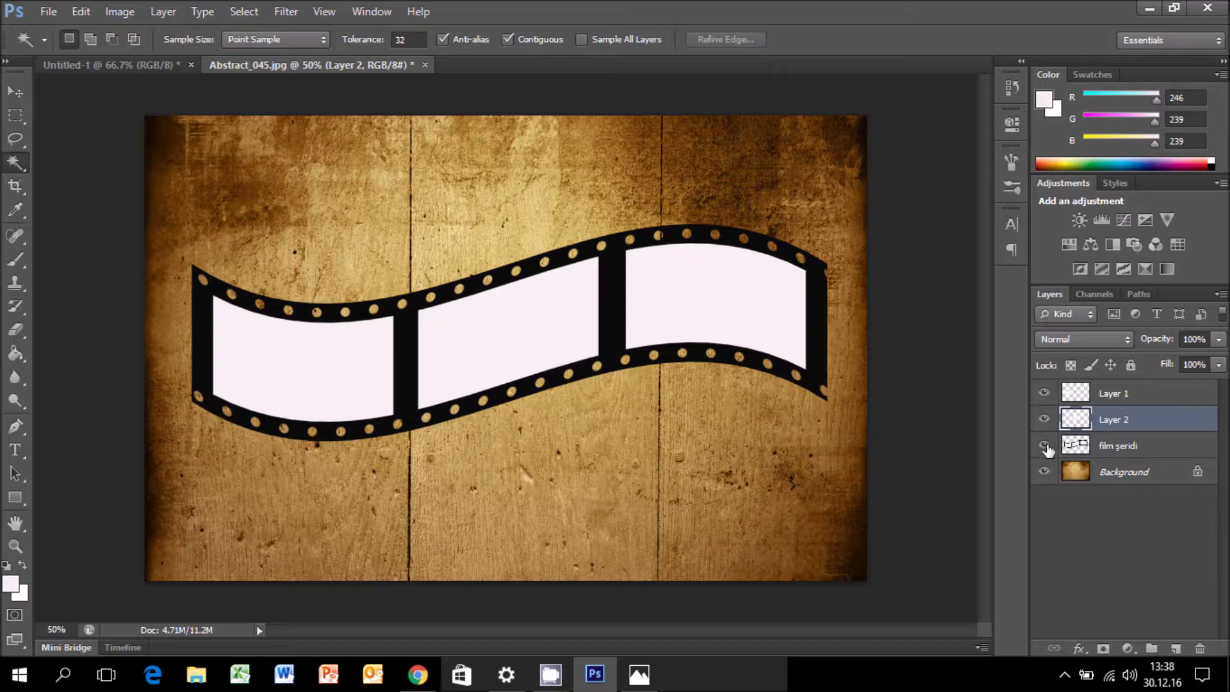
Copy the right white frame onto Layer 3 with Ctrl+J, then check by toggling the strip.
click(1121, 449)
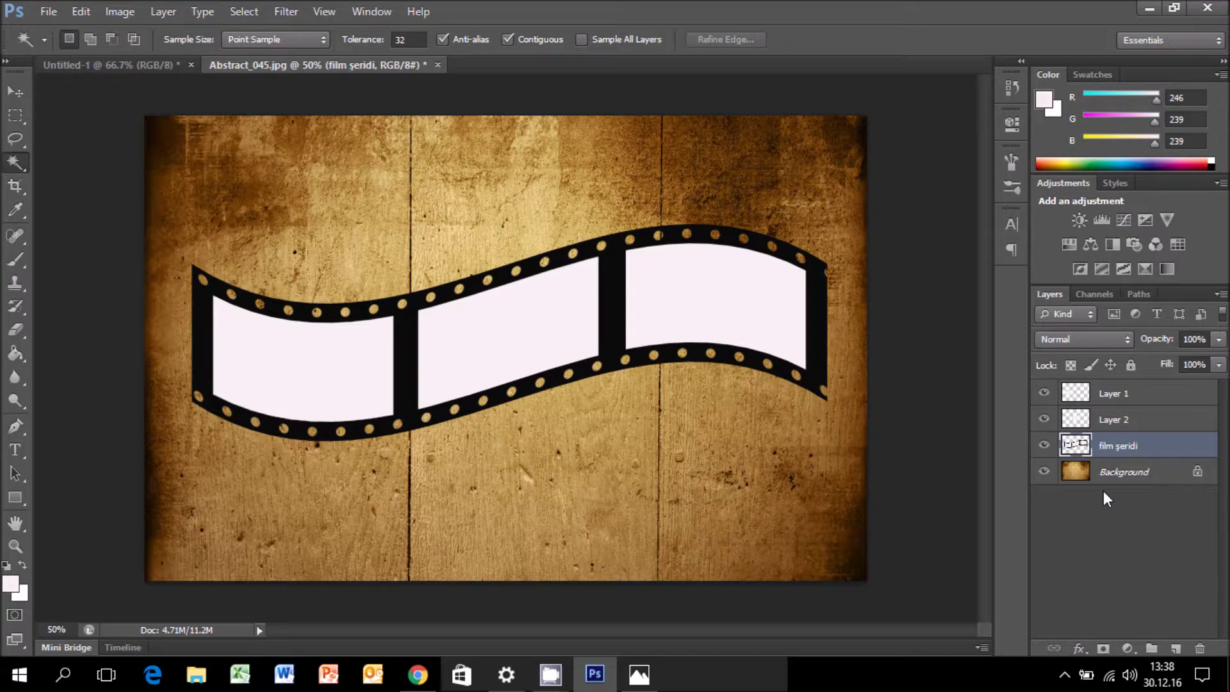
click(695, 325)
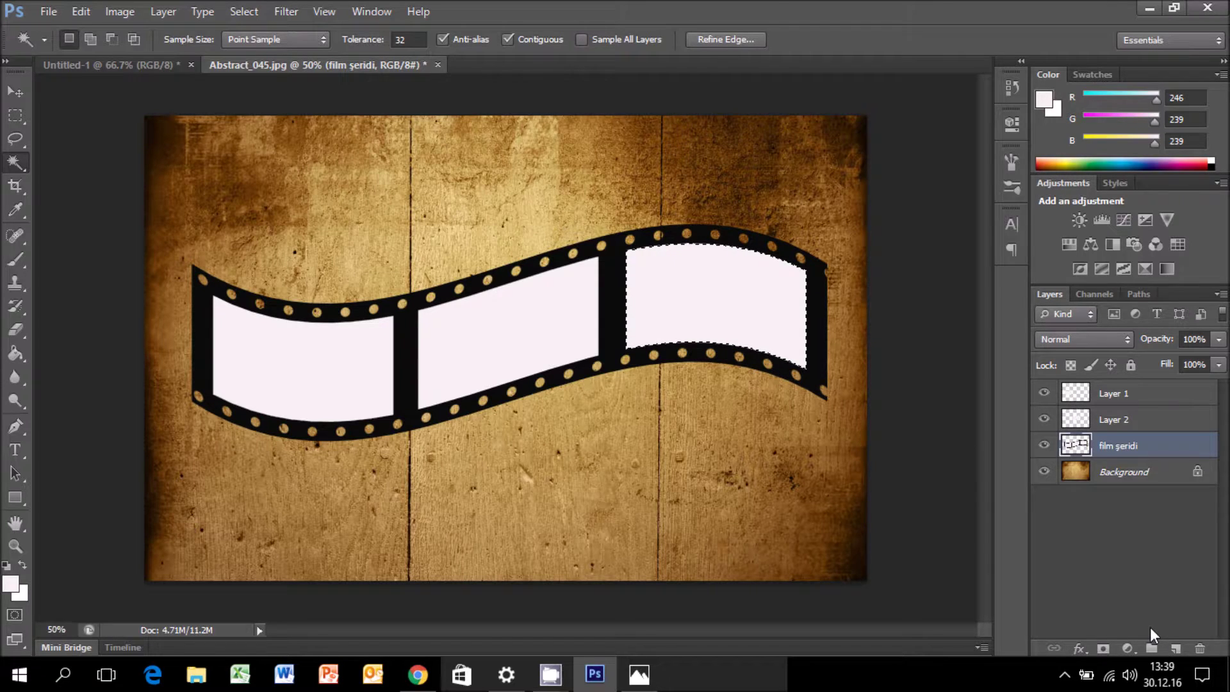
key(ctrl+j)
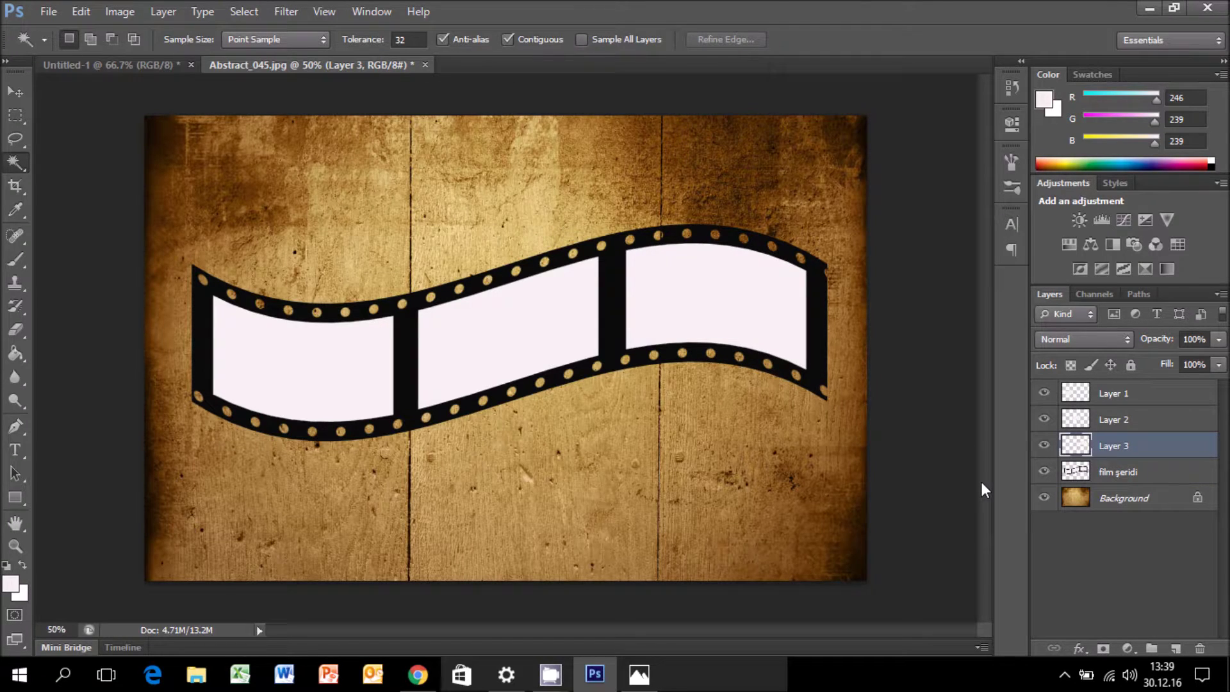
click(1044, 472)
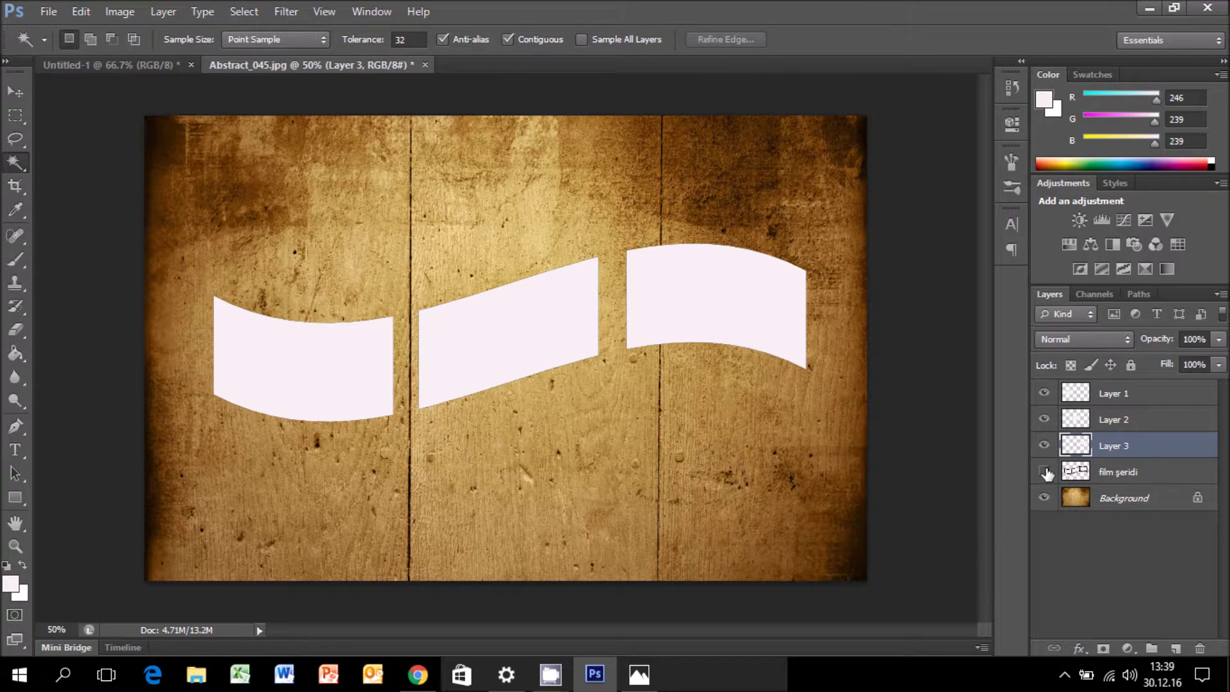
click(1044, 472)
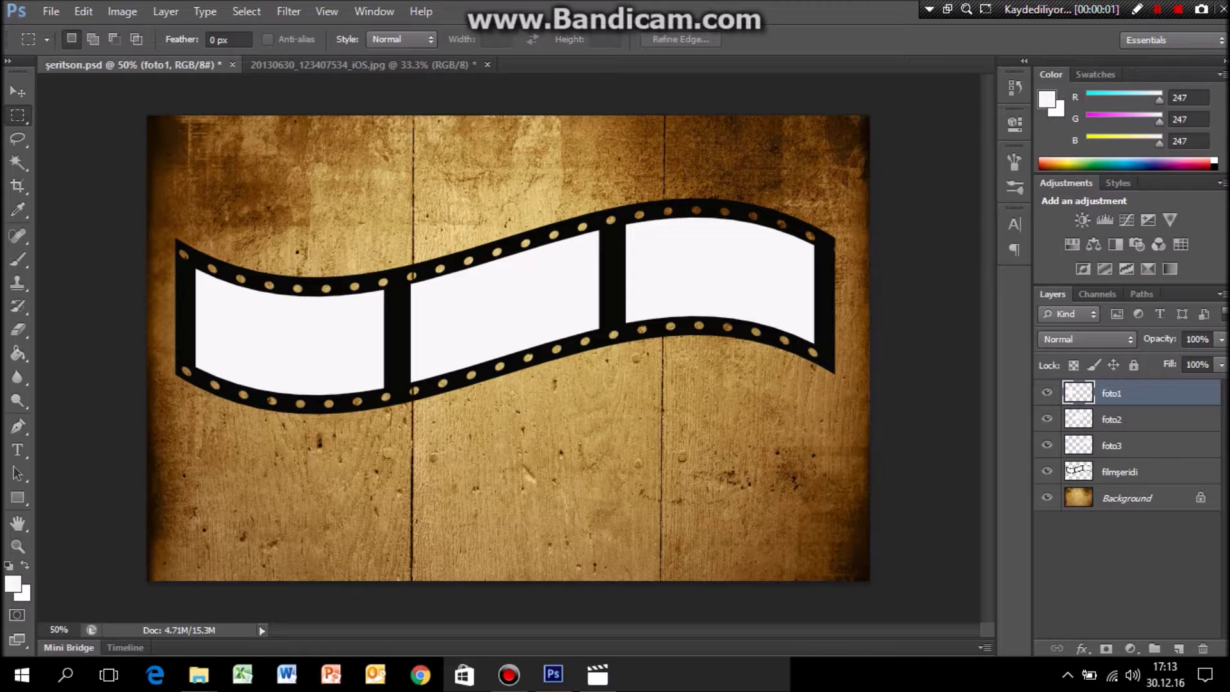
Open 20130630_123407534_iOS.jpg and paste the child's photo into the film-strip document.
click(50, 11)
click(38, 49)
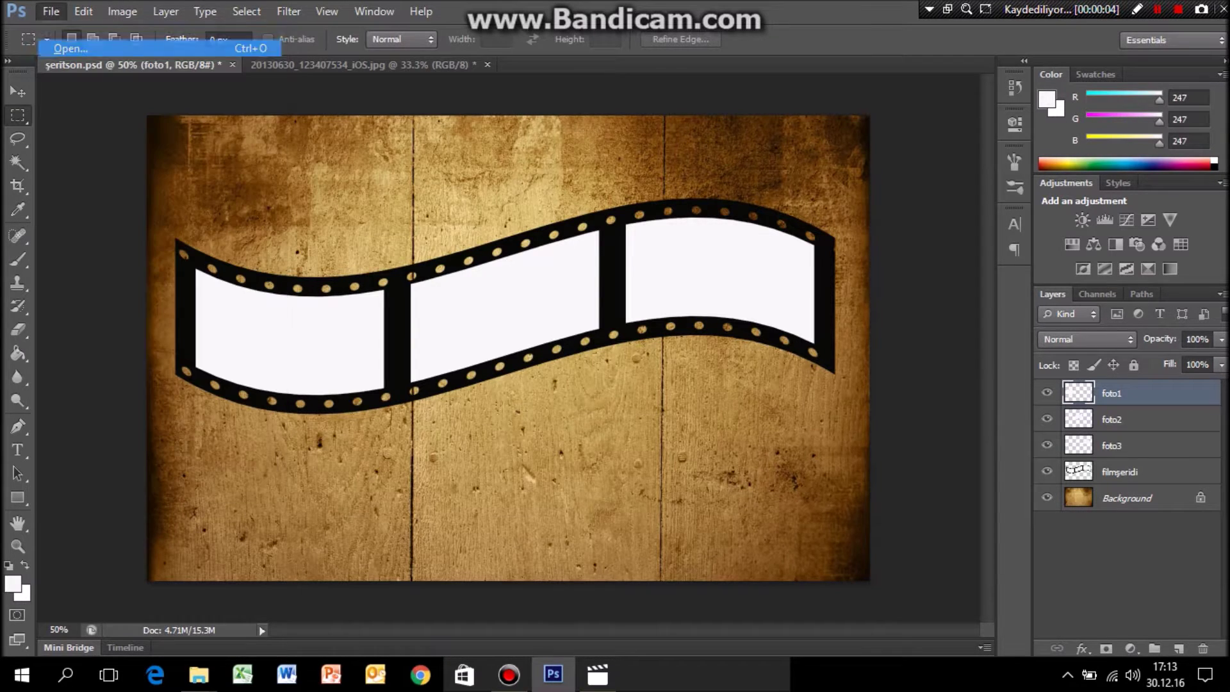
click(691, 164)
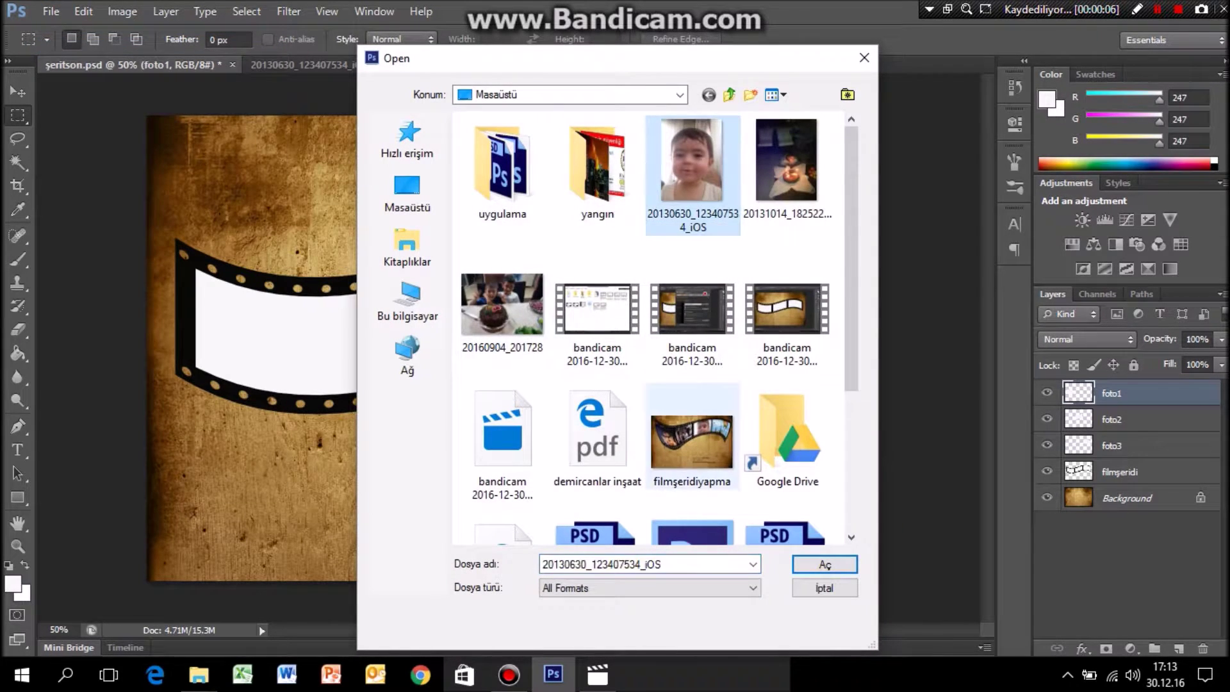
key(Return)
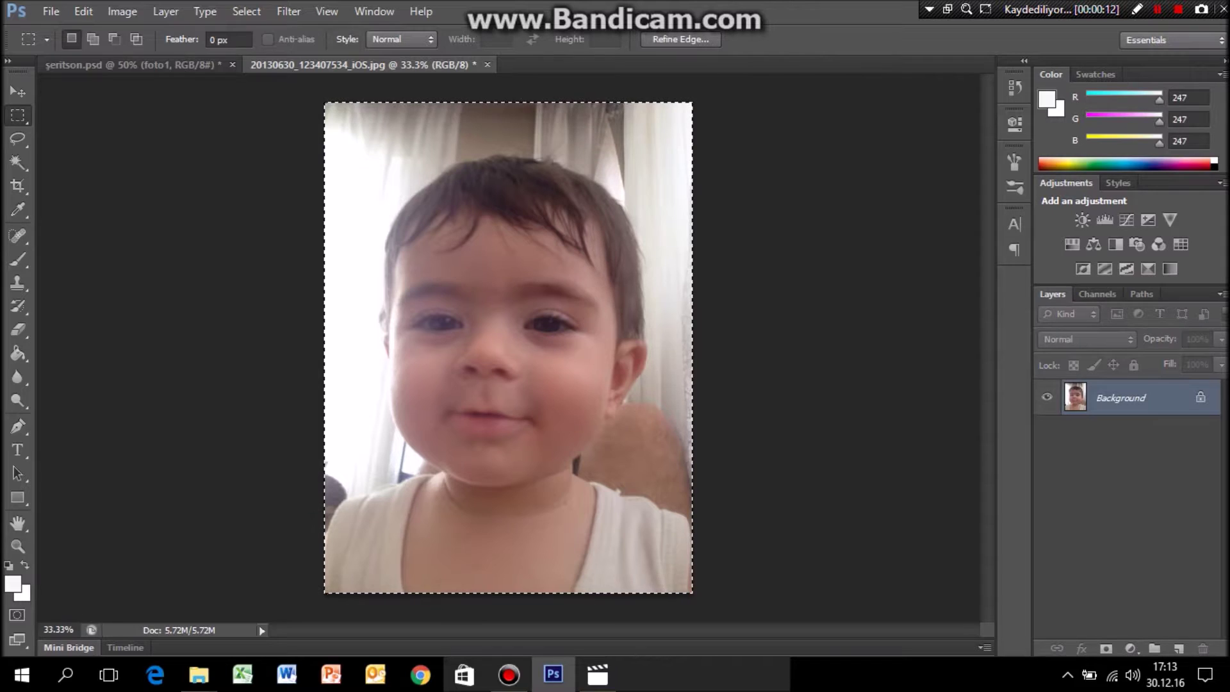
key(ctrl+Tab)
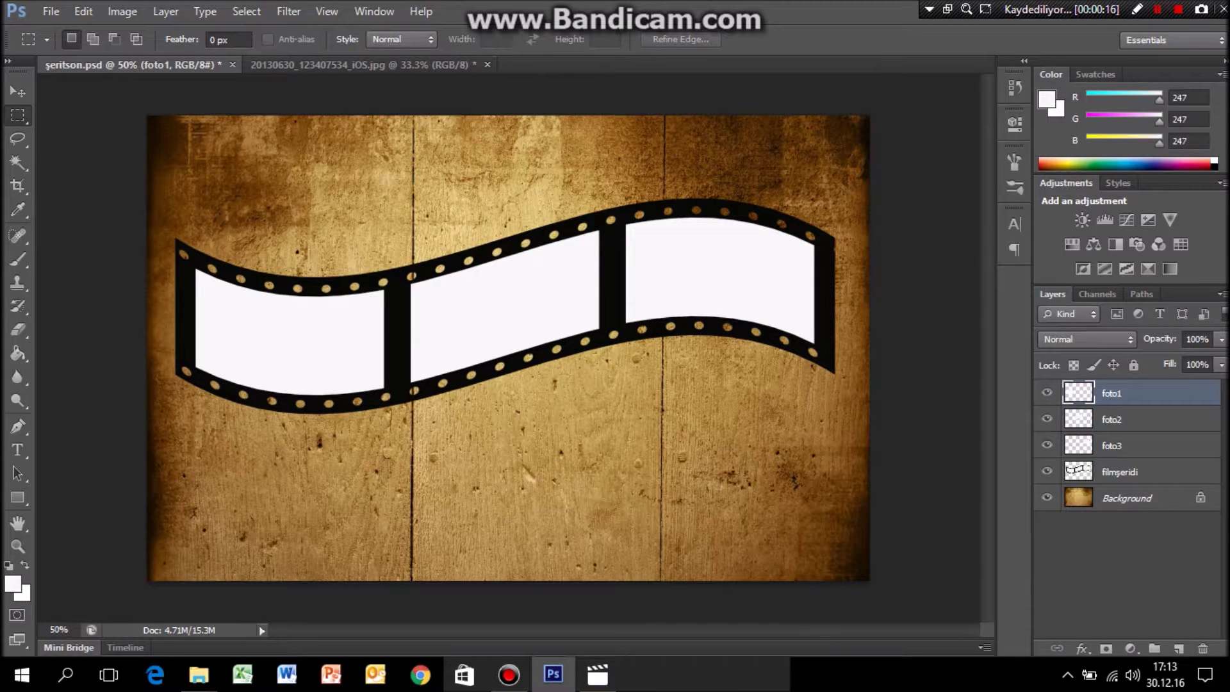
key(ctrl+v)
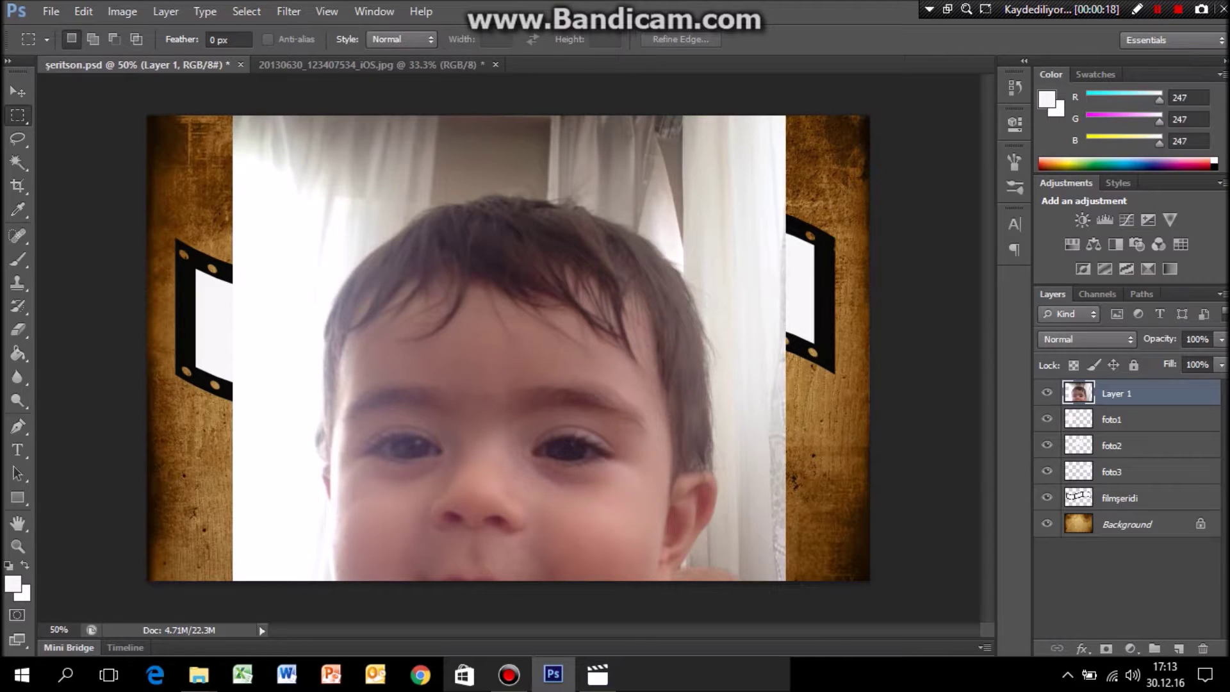
Scale the baby photo down to under half size and move it to the left frame.
key(ctrl+t)
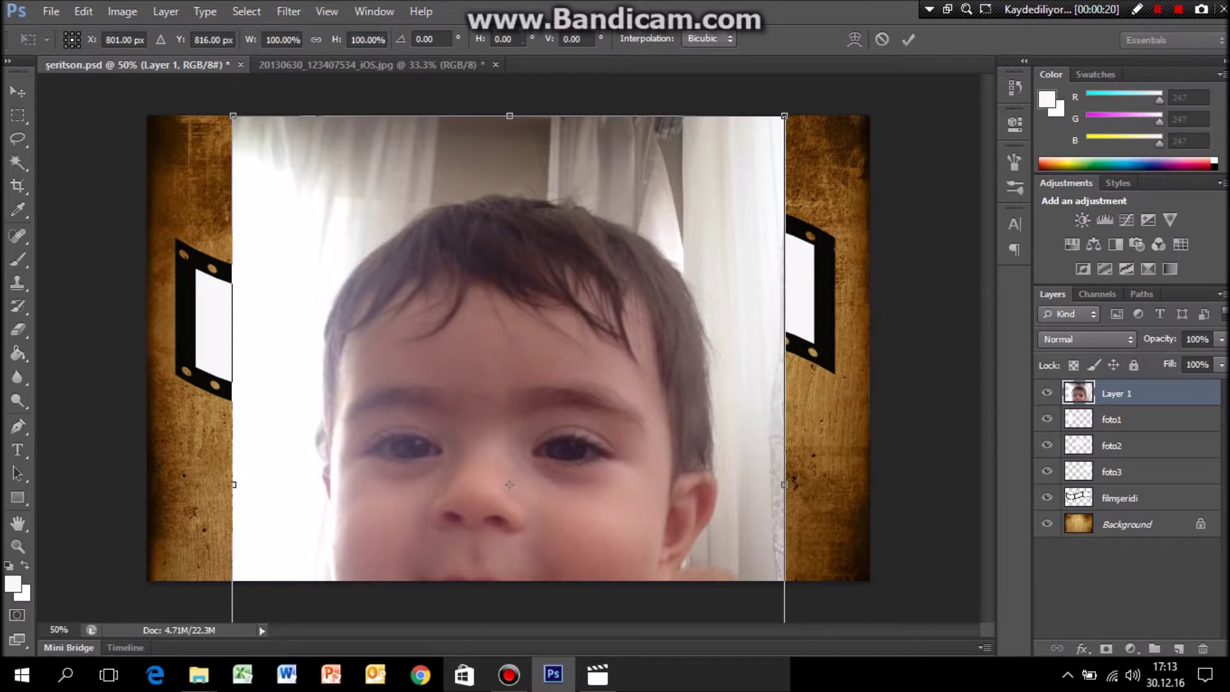
drag(784, 115, 511, 480)
drag(402, 495, 317, 212)
drag(426, 196, 408, 219)
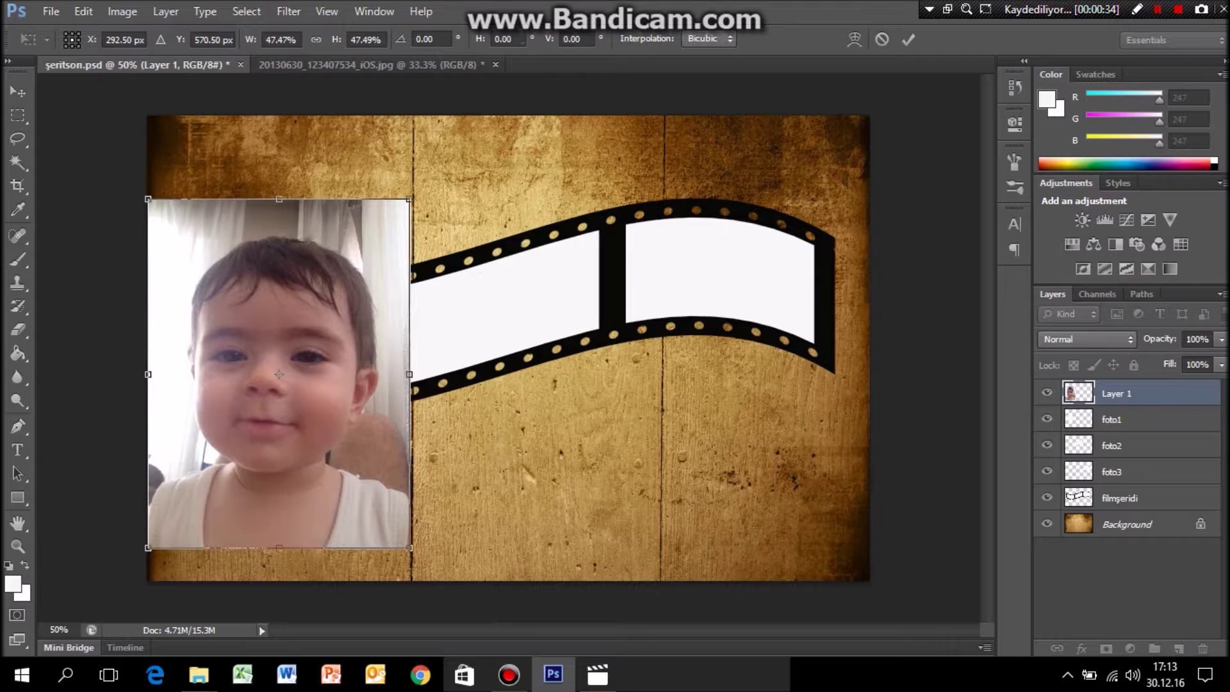
key(Return)
Clip the baby photo to the first frame and rotate it about 14° to match.
right_click(1153, 396)
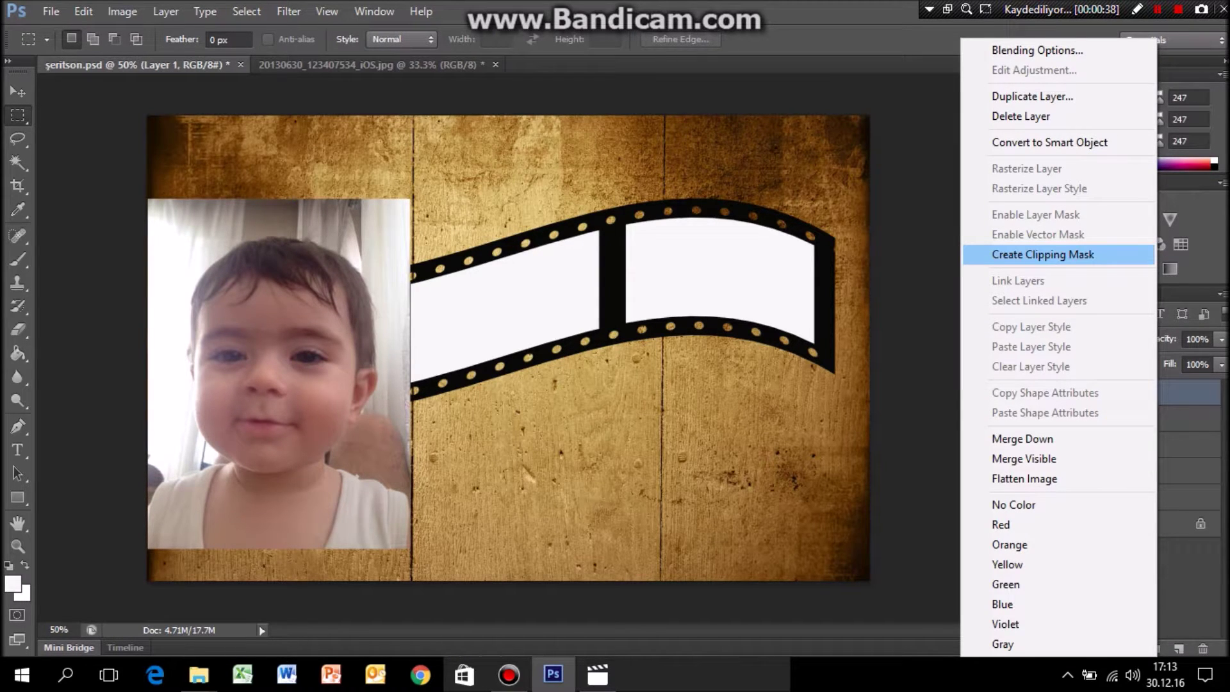
click(1043, 254)
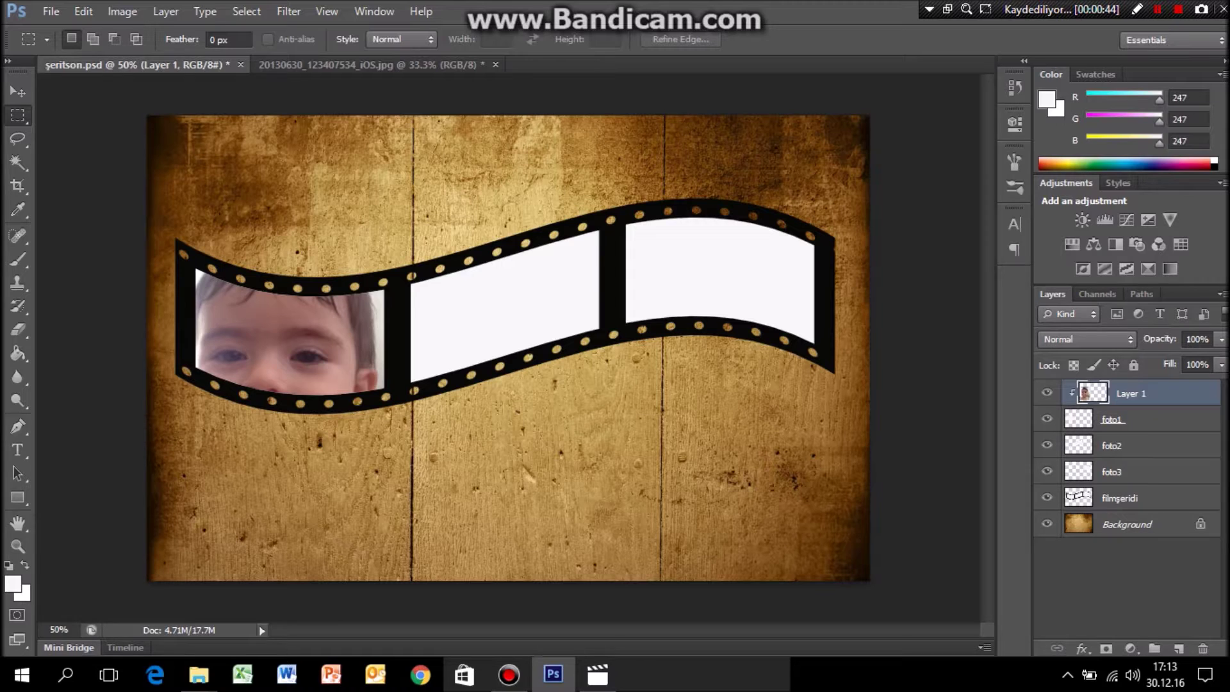
key(ctrl+t)
drag(425, 192, 468, 215)
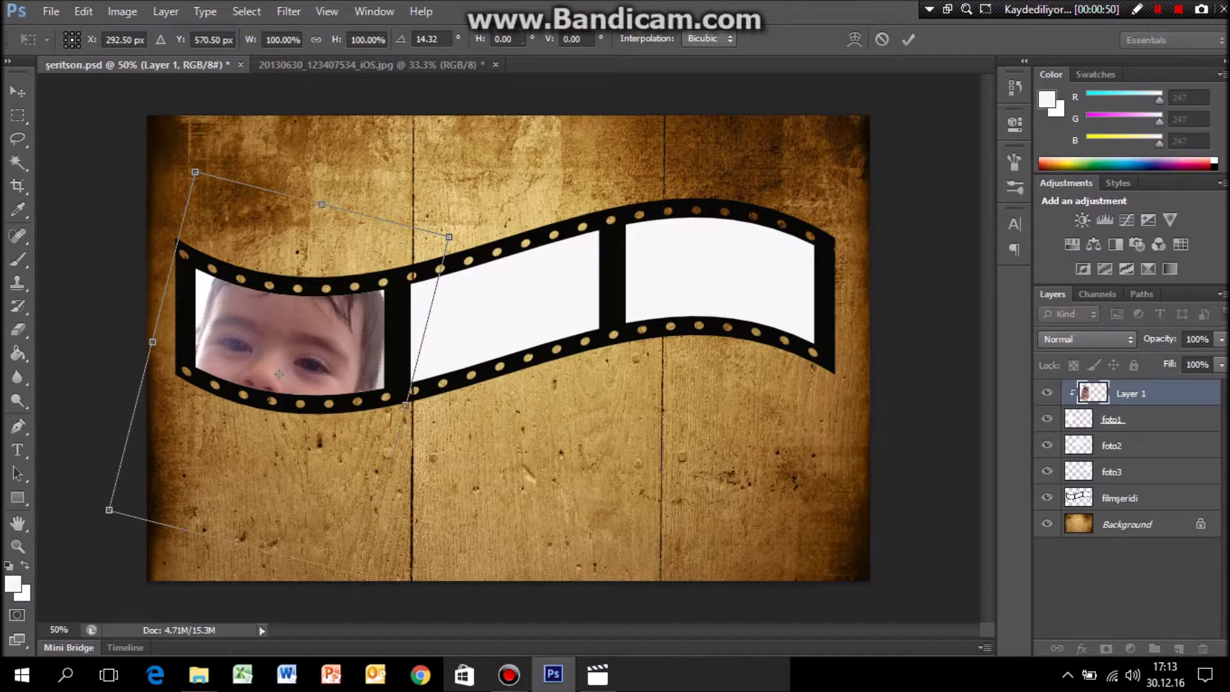
key(Return)
key(m)
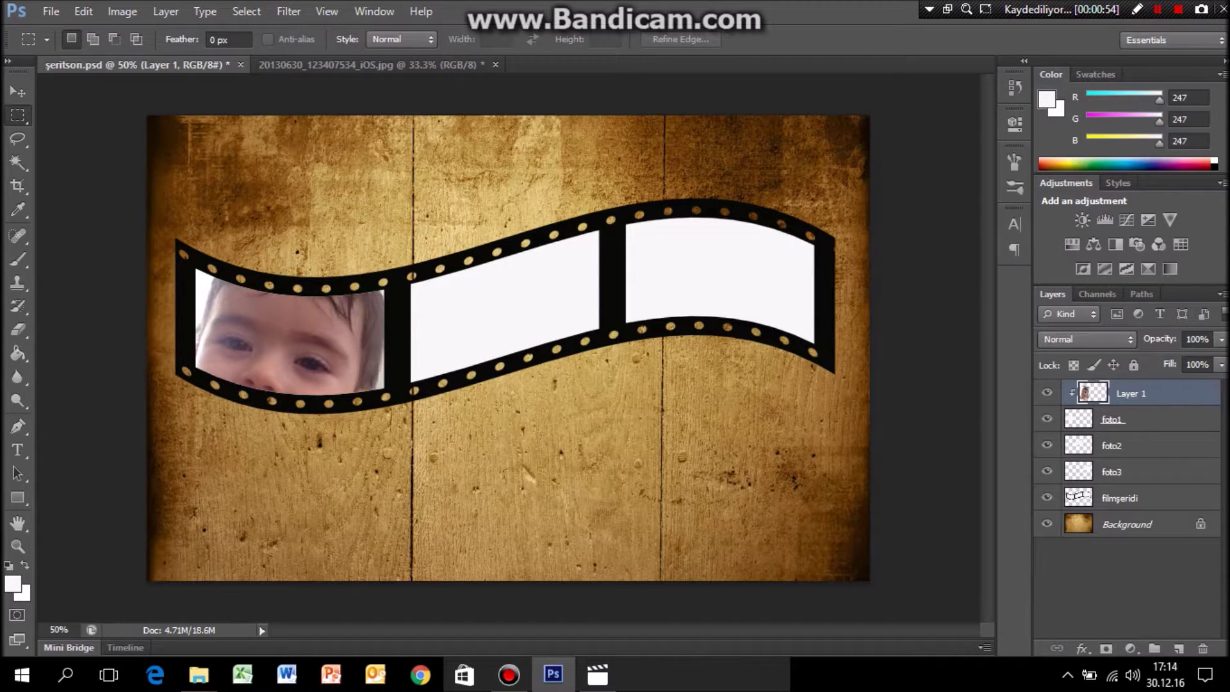
click(1134, 445)
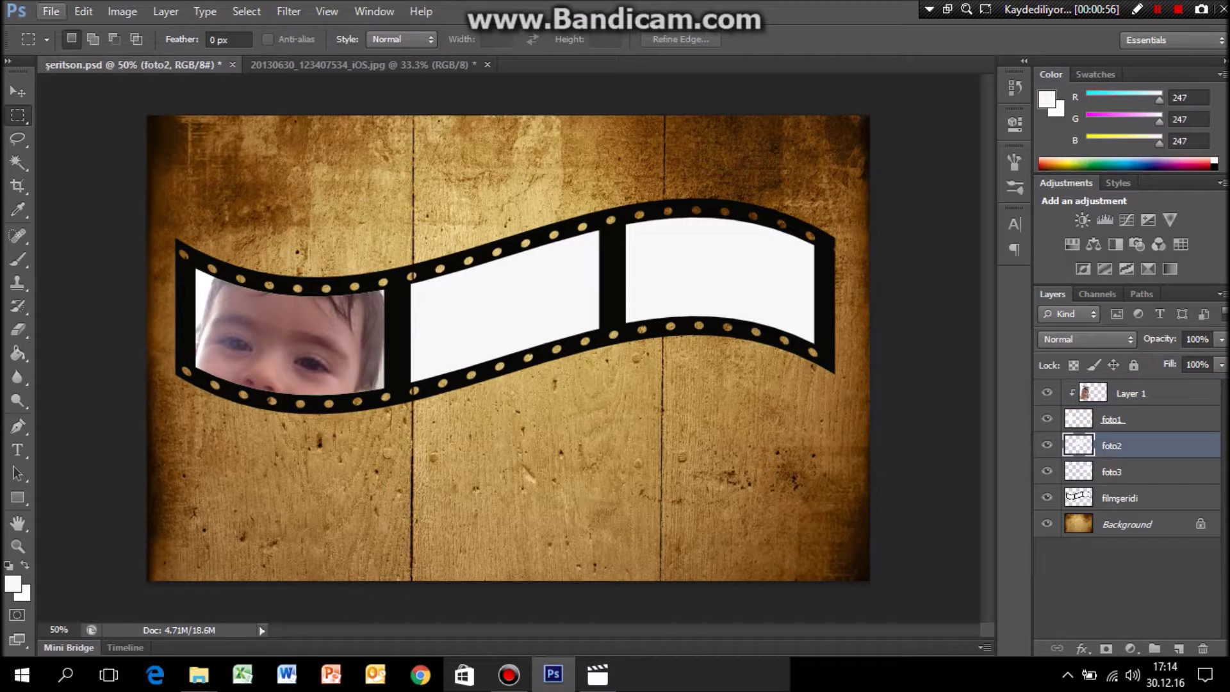
Open 20160904_201728, copy the whole birthday cake photo, and paste it above foto2.
click(50, 11)
click(70, 48)
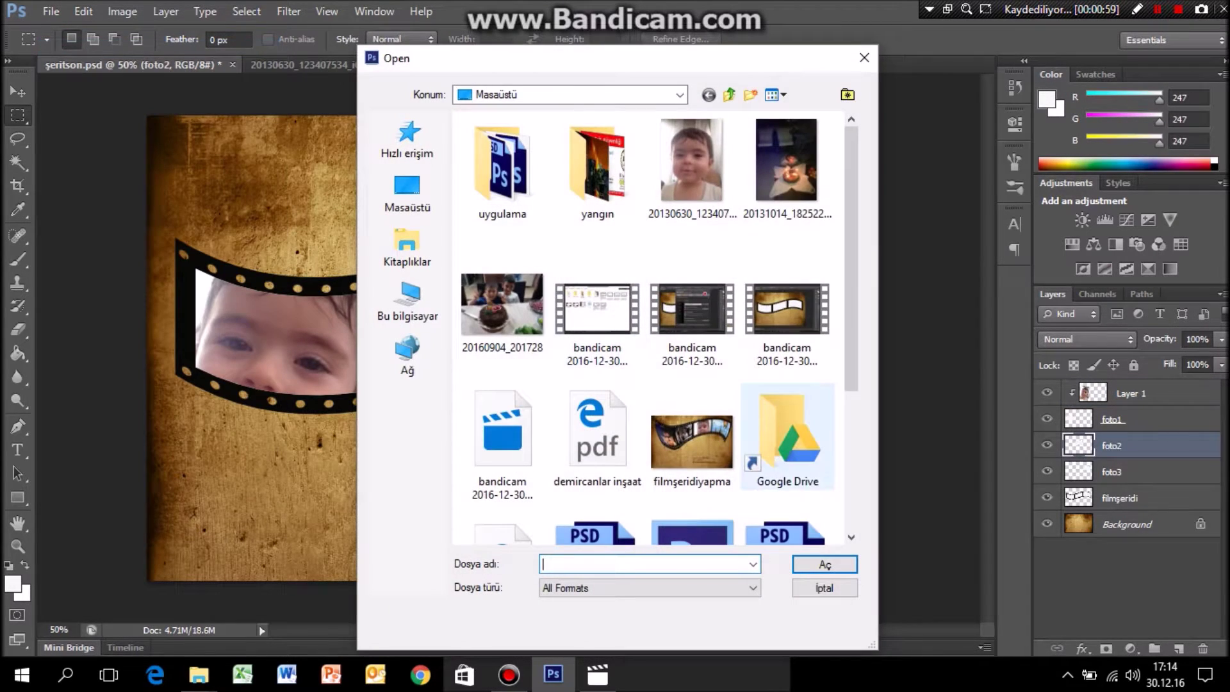
click(502, 304)
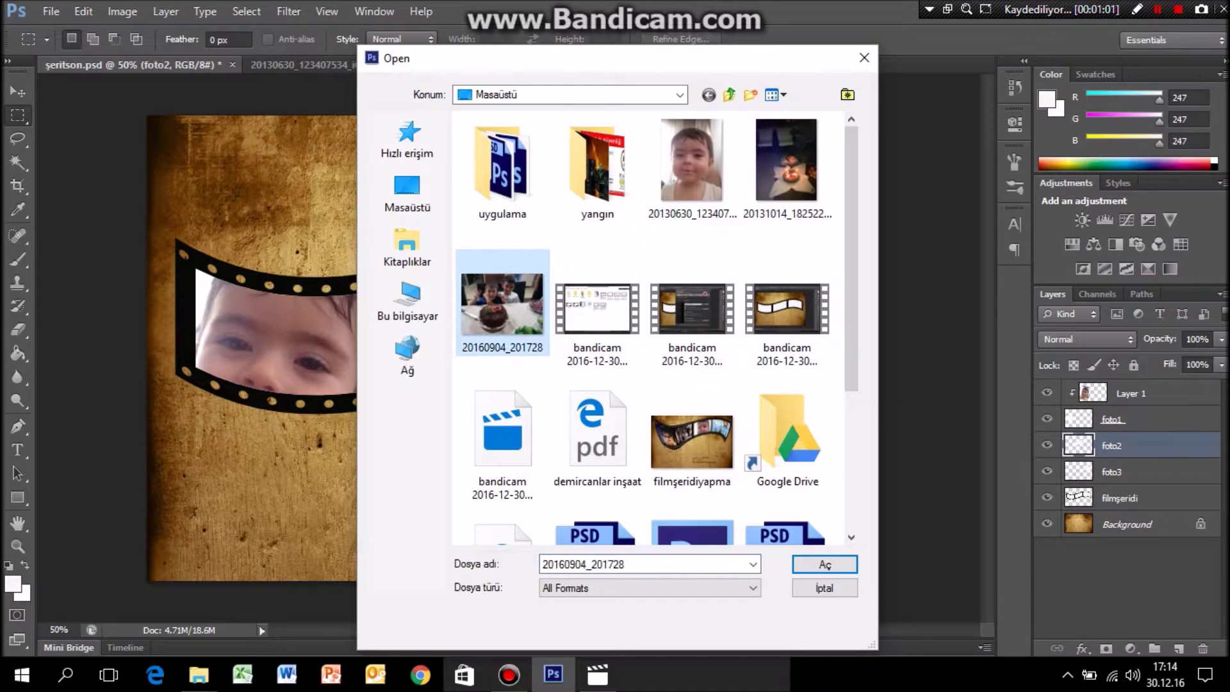
key(Return)
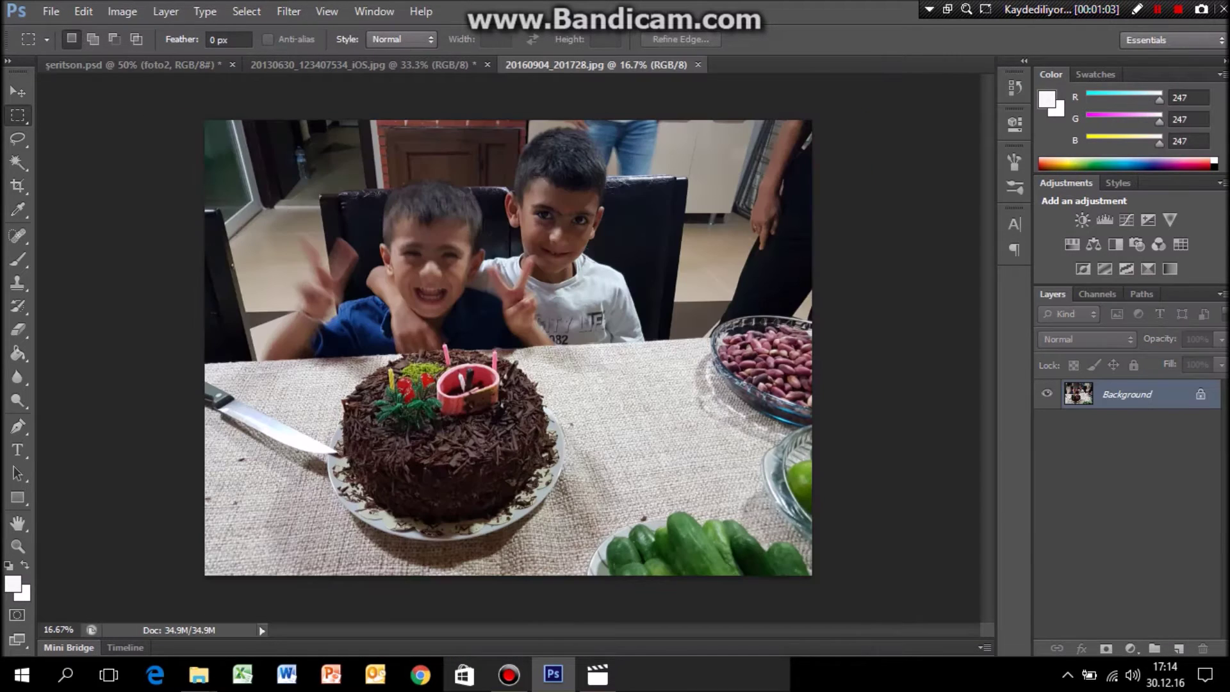
key(ctrl+a)
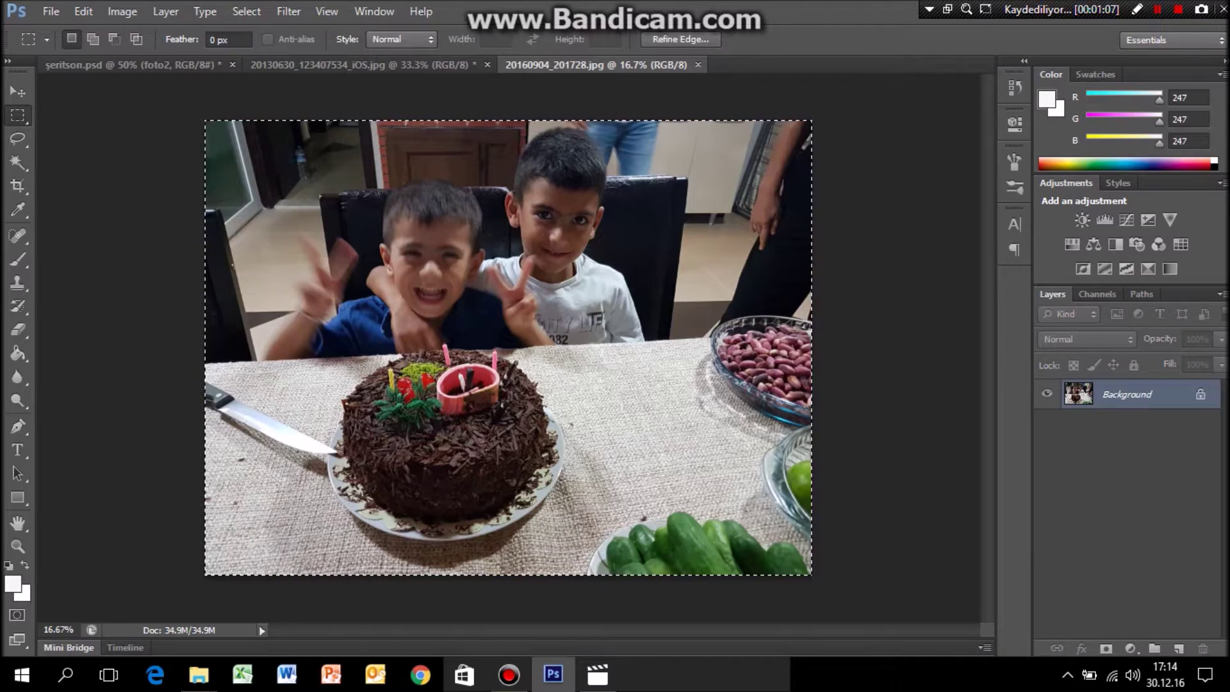
key(ctrl+Tab)
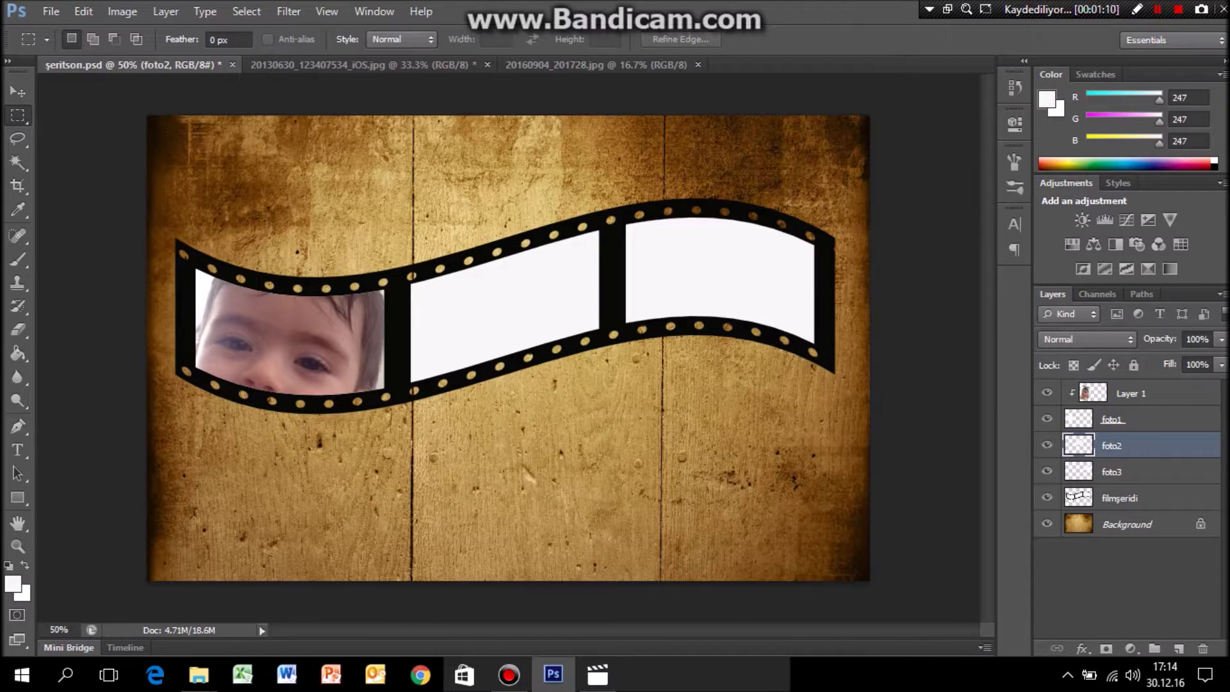
key(ctrl+v)
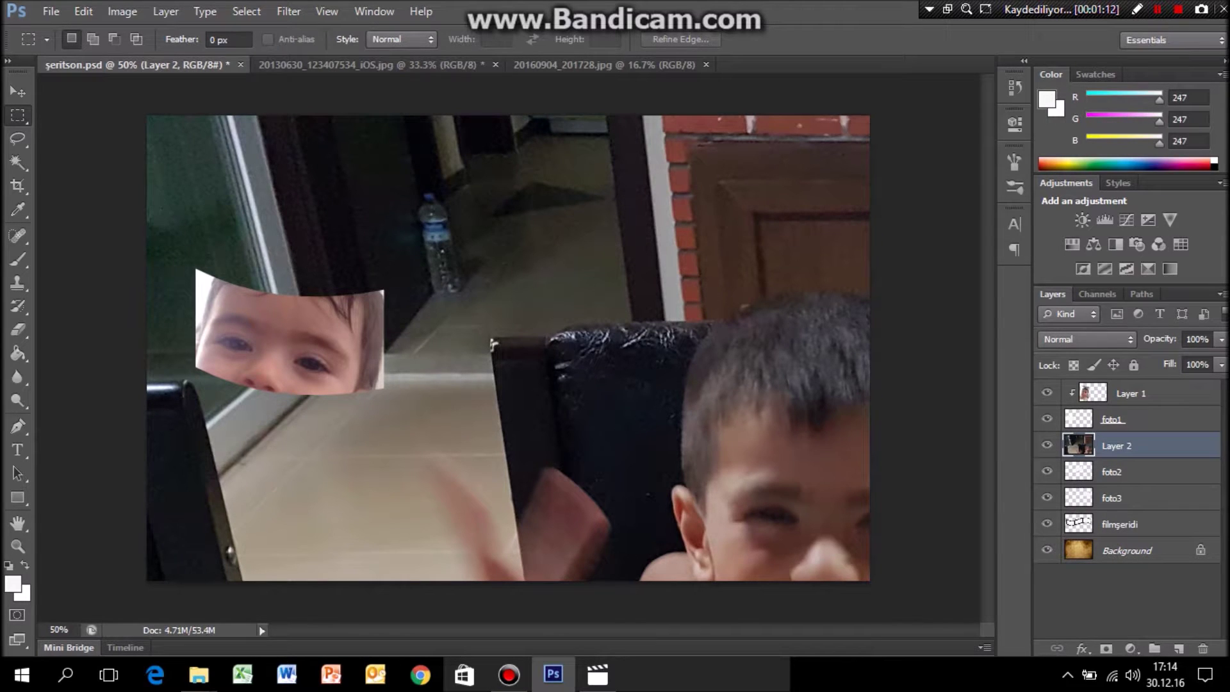
Scale the cake photo to about 17%, place it over the second frame, and clip it.
key(ctrl+t)
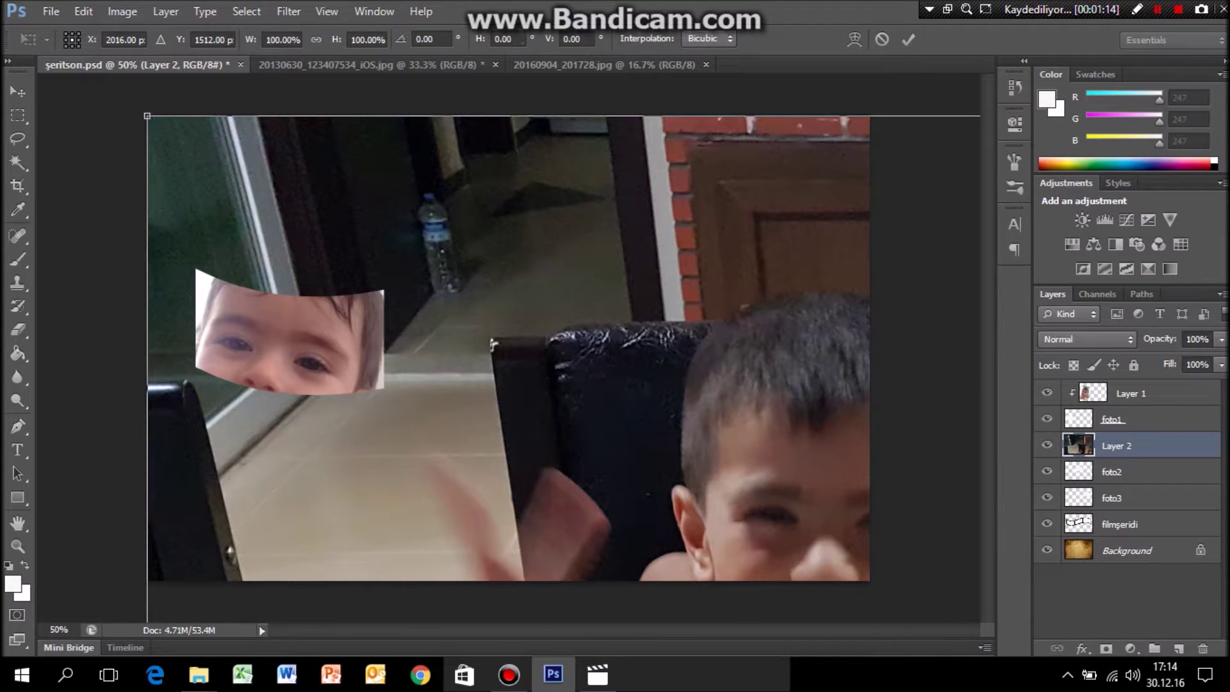
drag(147, 115, 695, 338)
drag(755, 421, 385, 269)
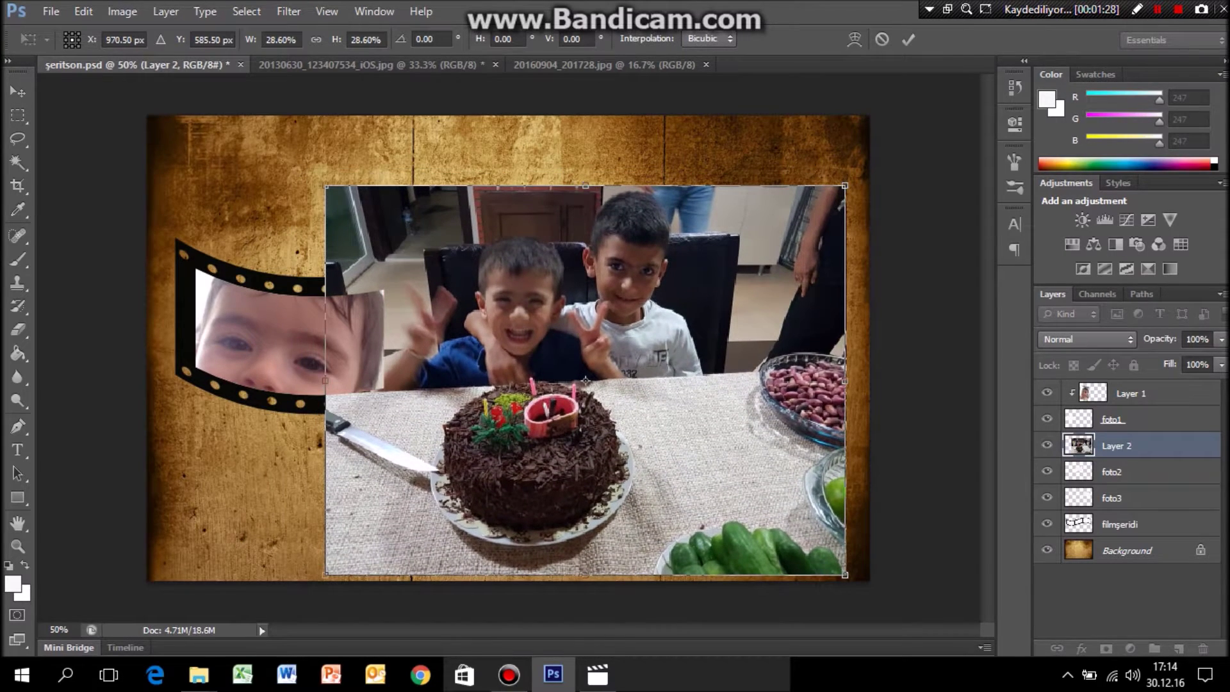
drag(845, 186, 641, 338)
drag(518, 468, 557, 320)
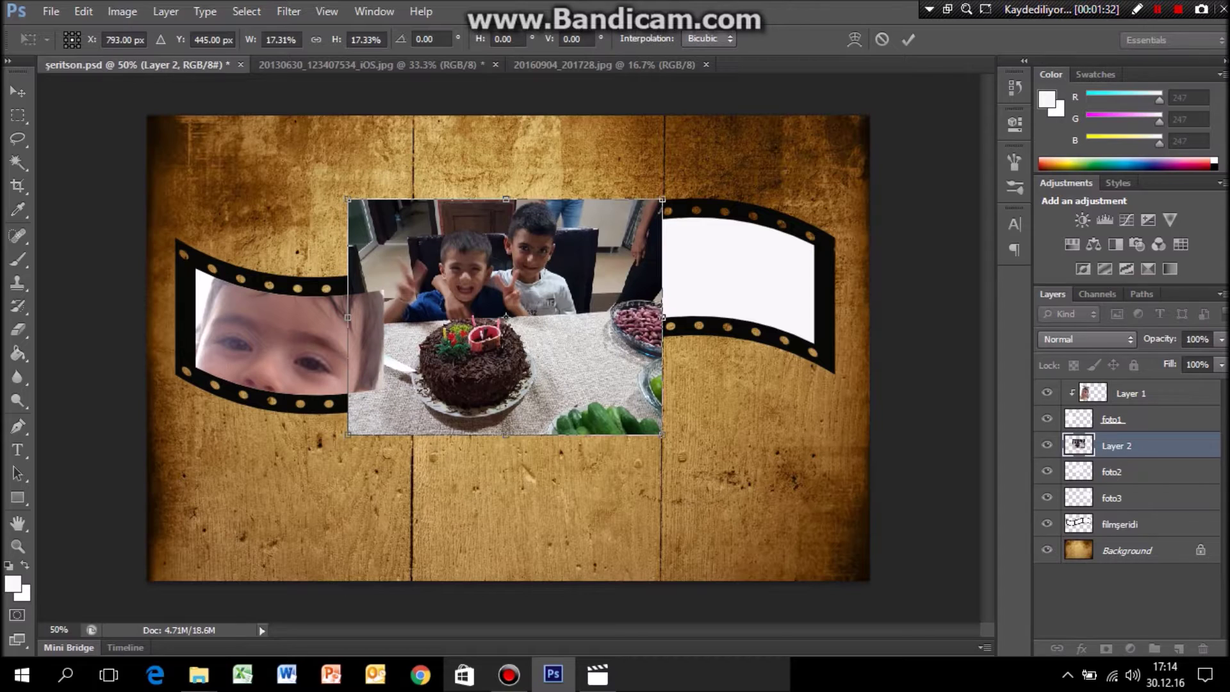
key(Return)
key(m)
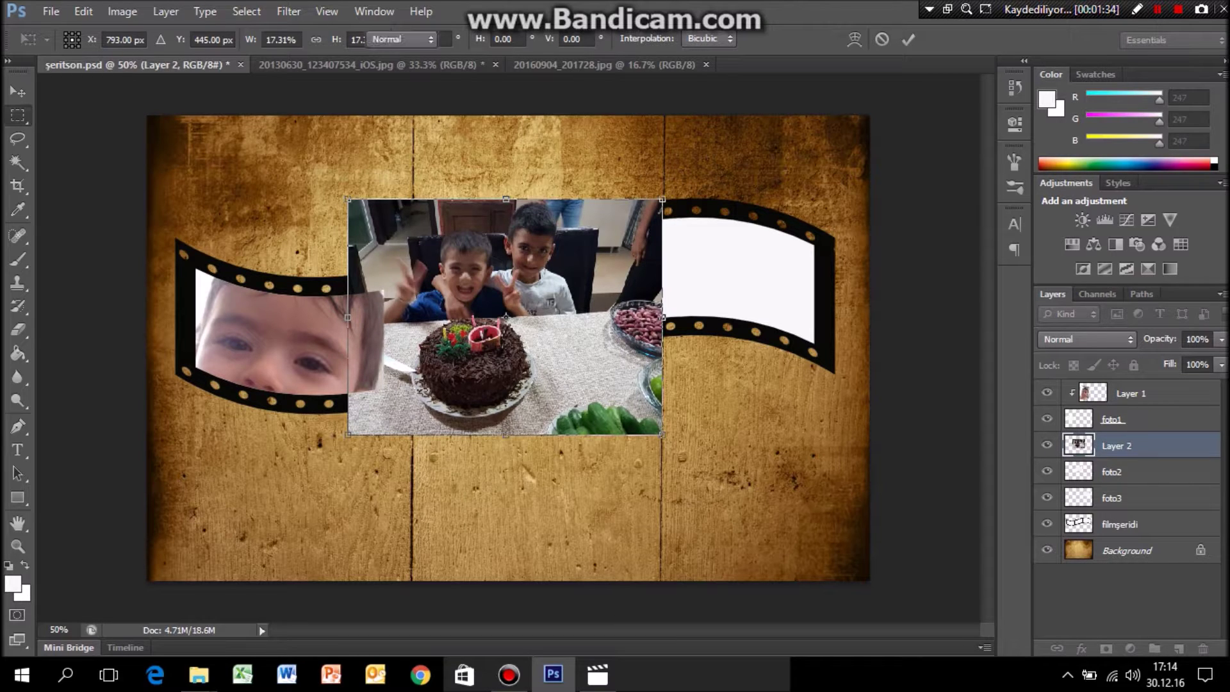
right_click(1118, 445)
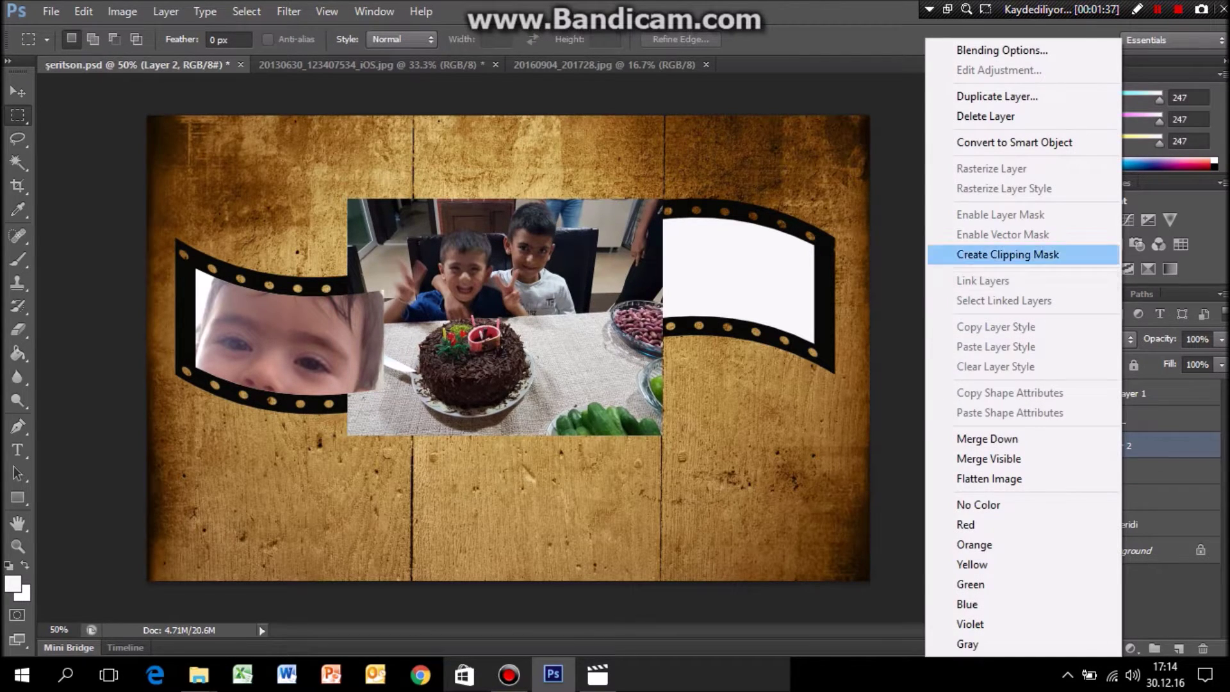
click(1007, 254)
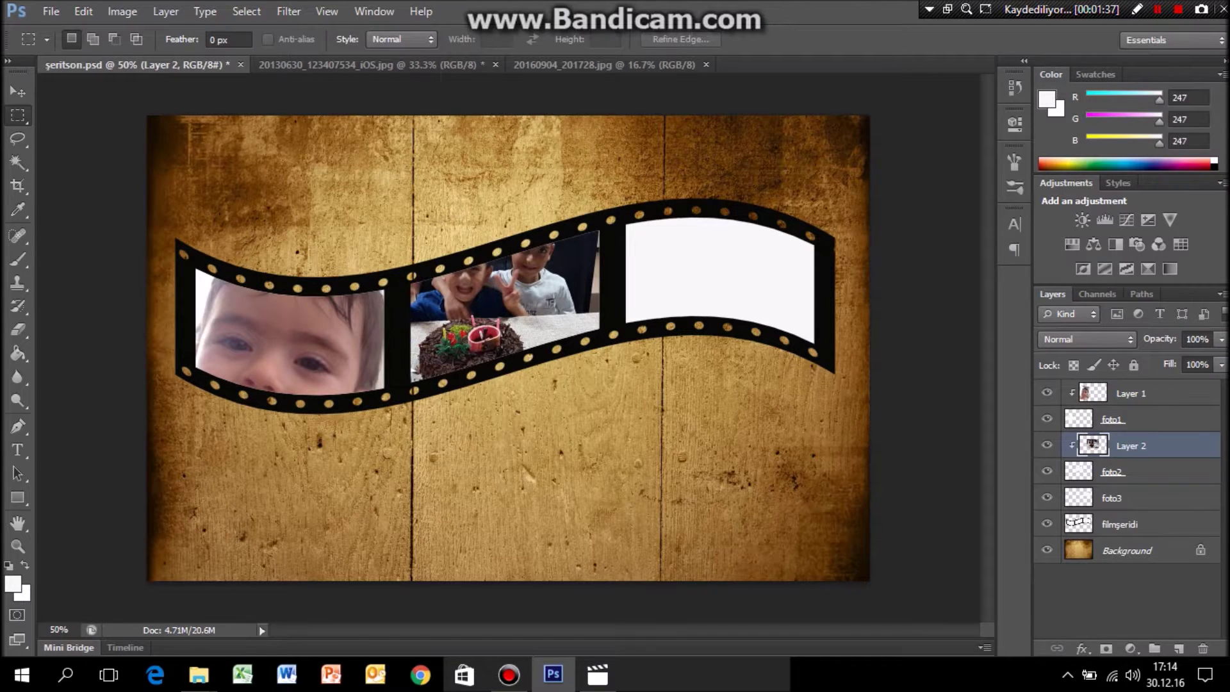
Make and clear a small test selection on the cake photo, switching to the Move tool.
drag(497, 300, 515, 330)
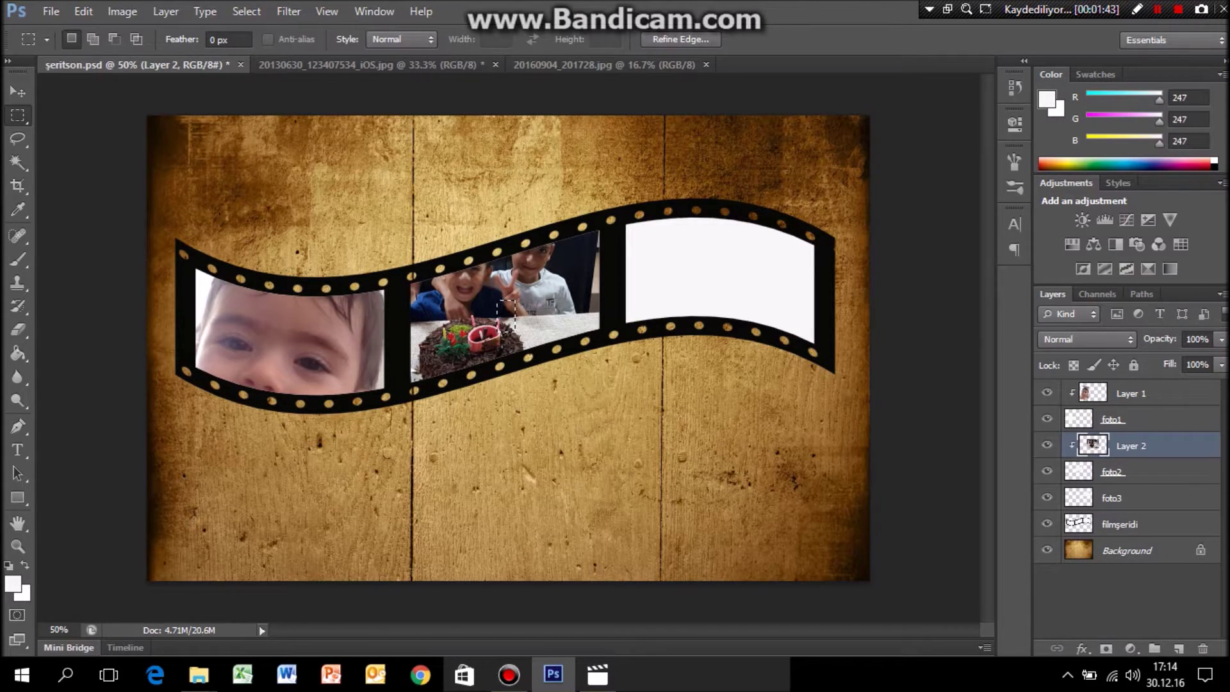
key(ctrl+d)
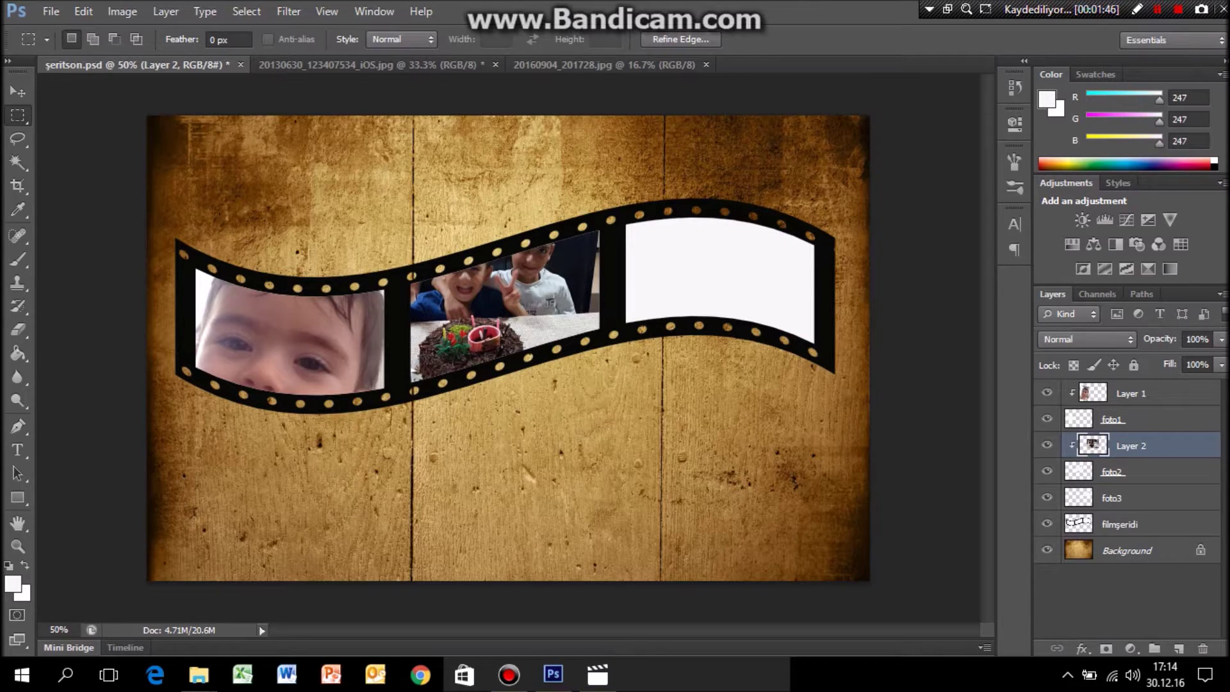
key(ctrl+z)
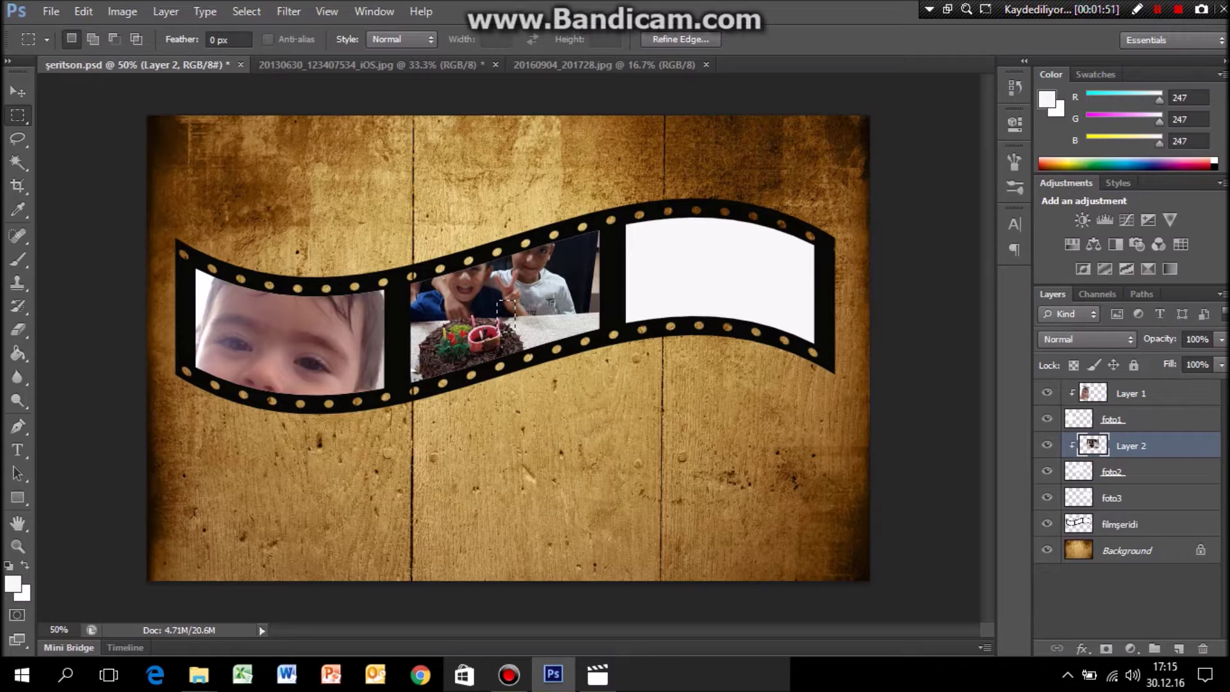
key(v)
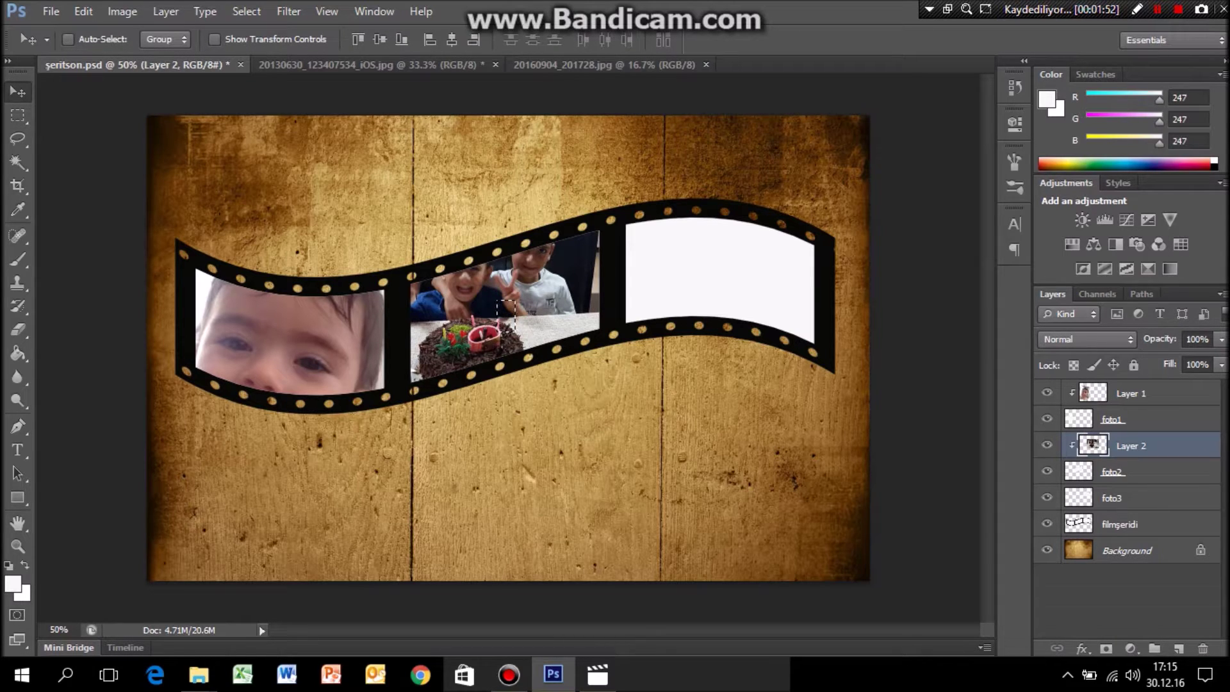
key(ctrl+d)
Reposition the cake photo in its frame and resize it to about 87%, tilted about 21°.
key(ctrl+t)
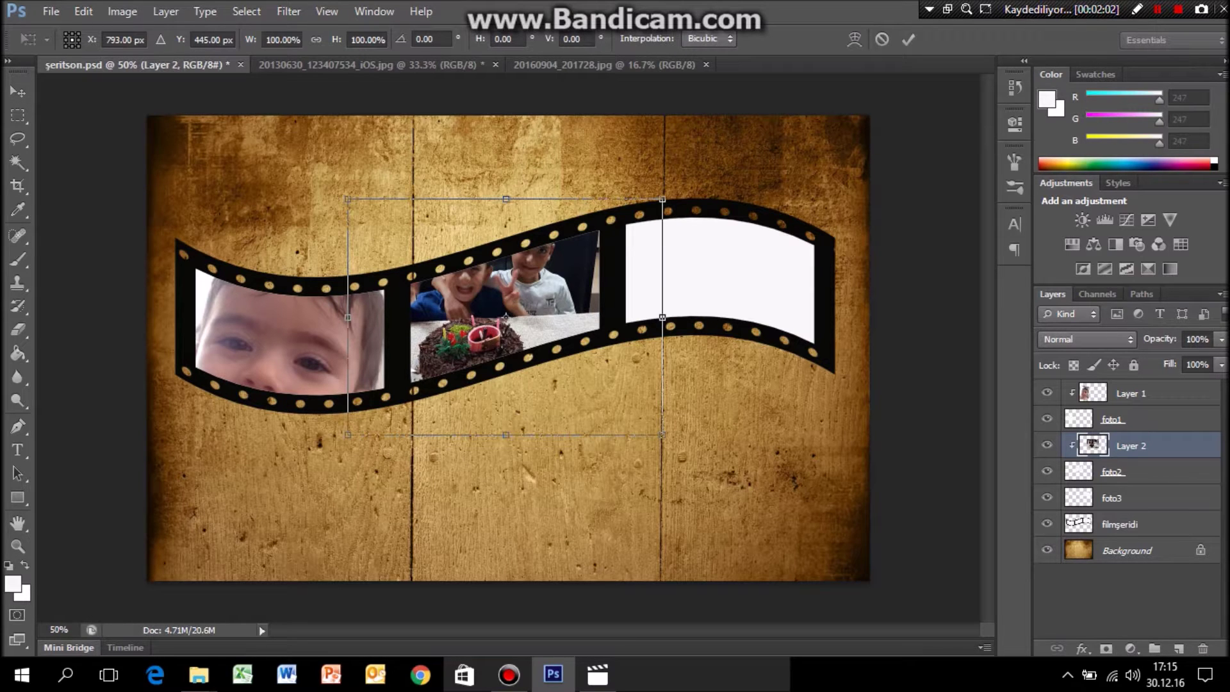
key(Return)
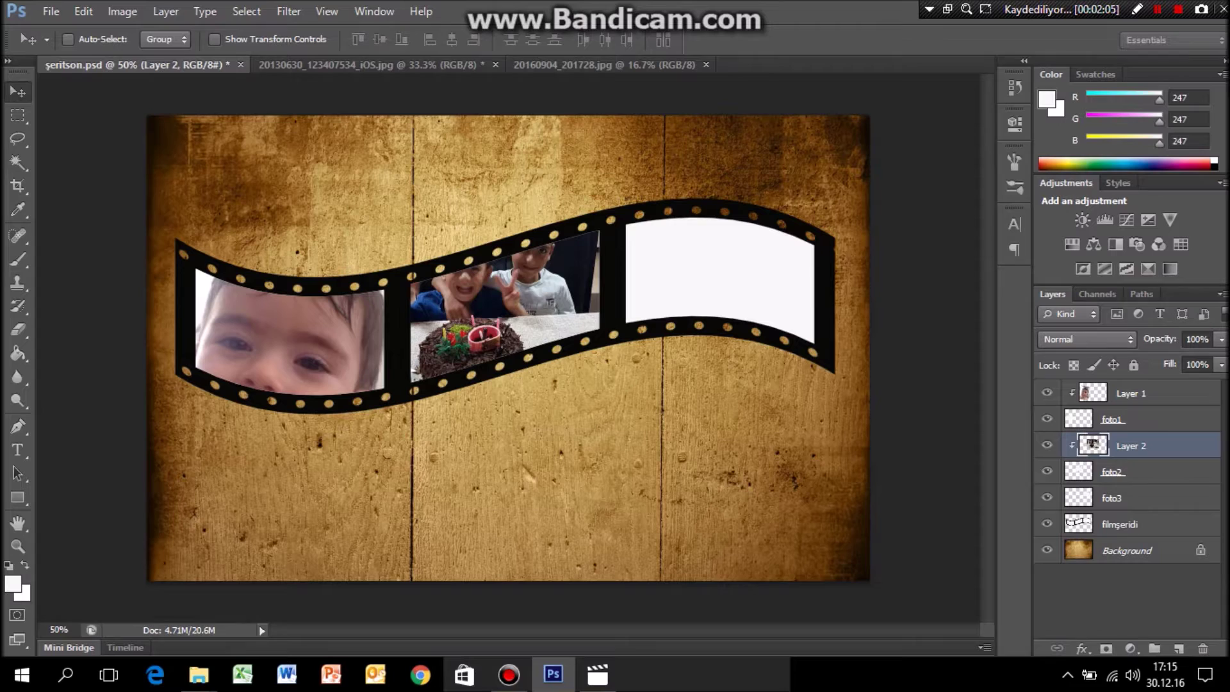
drag(484, 281, 528, 248)
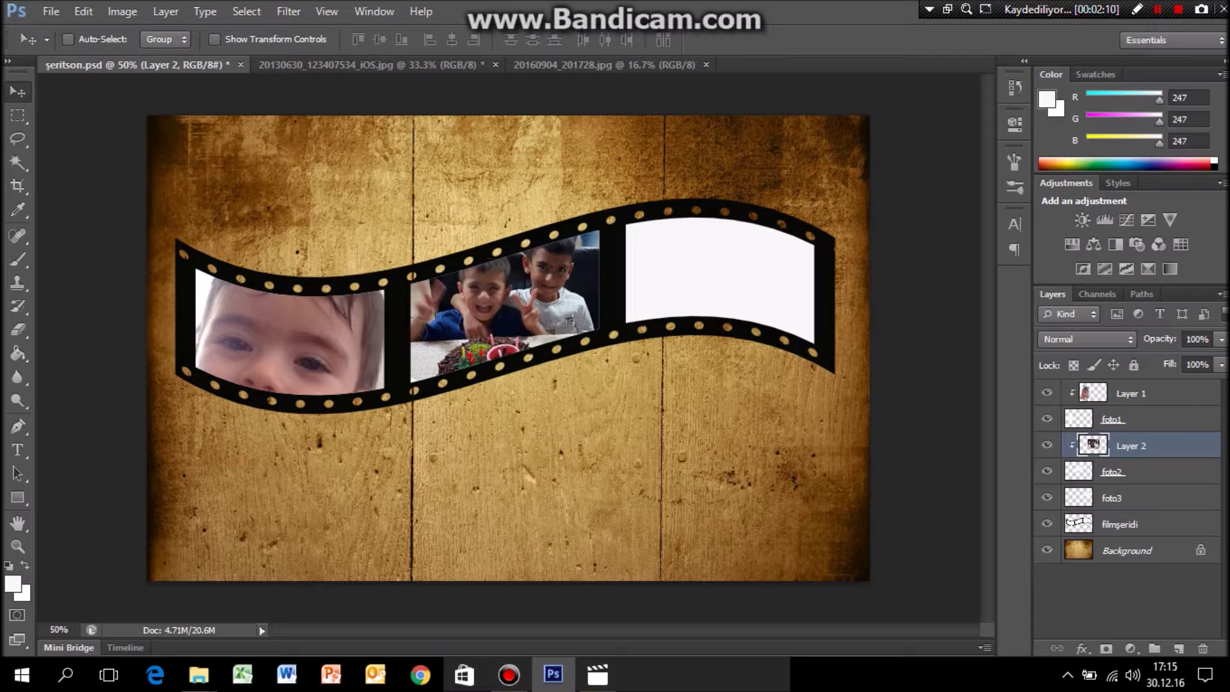
key(ctrl+t)
drag(681, 218, 671, 301)
drag(503, 349, 527, 326)
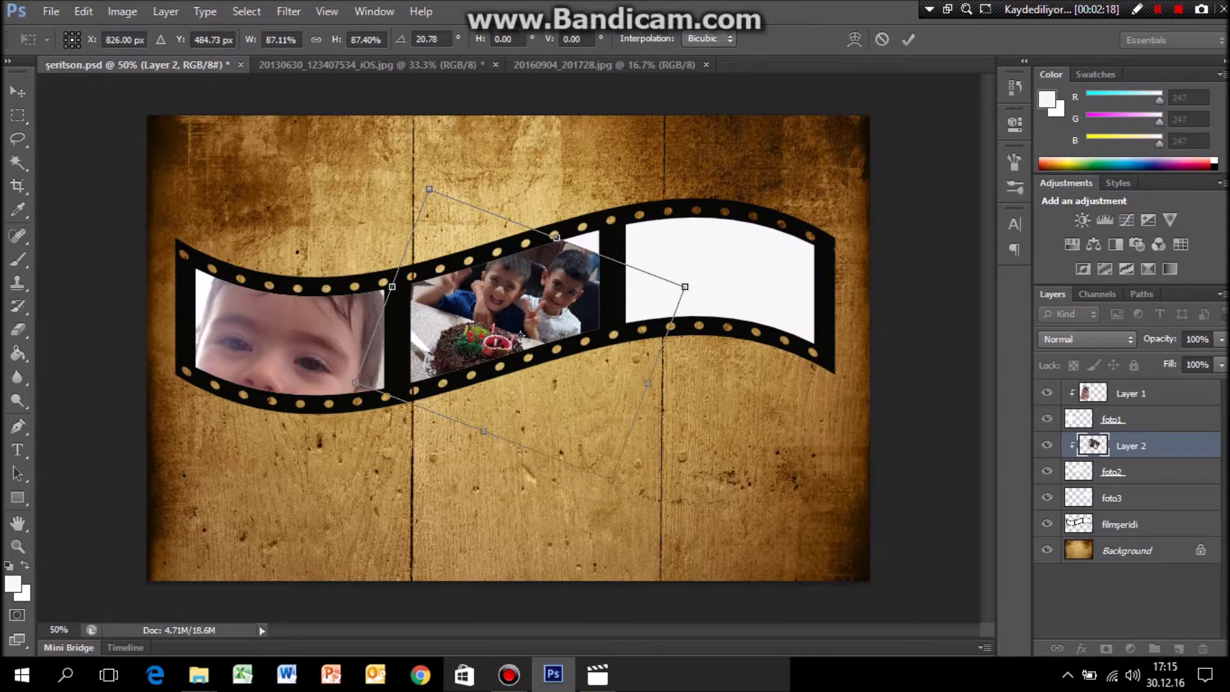
key(Return)
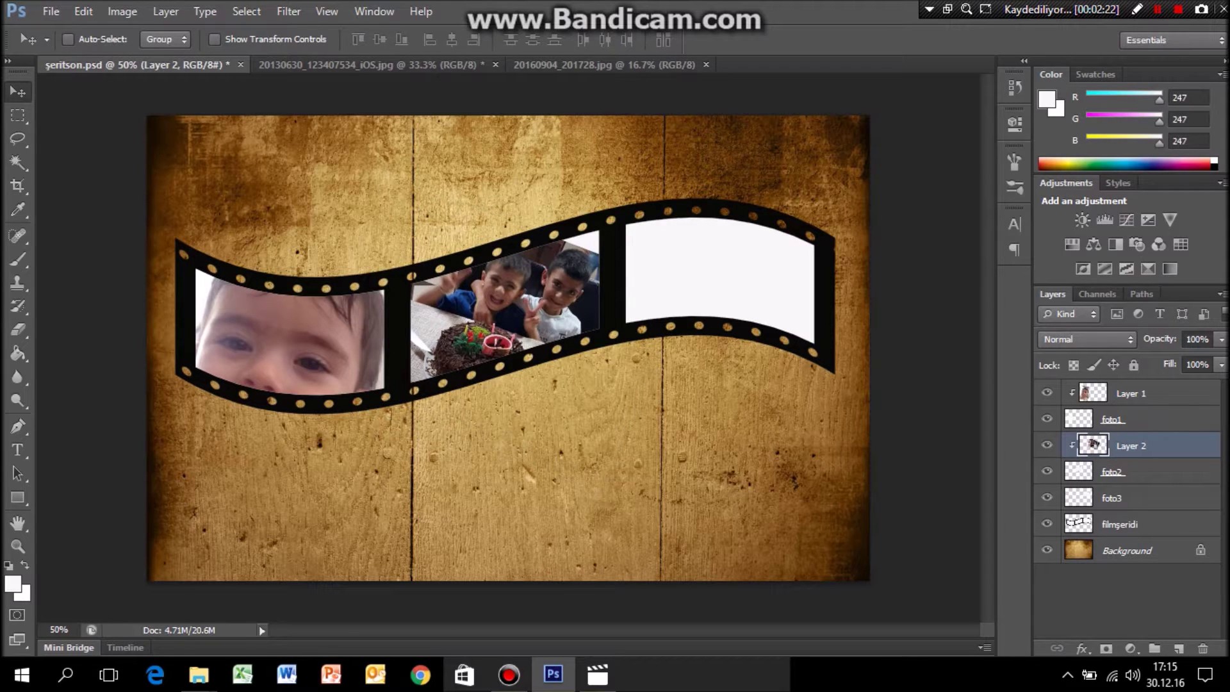
click(51, 11)
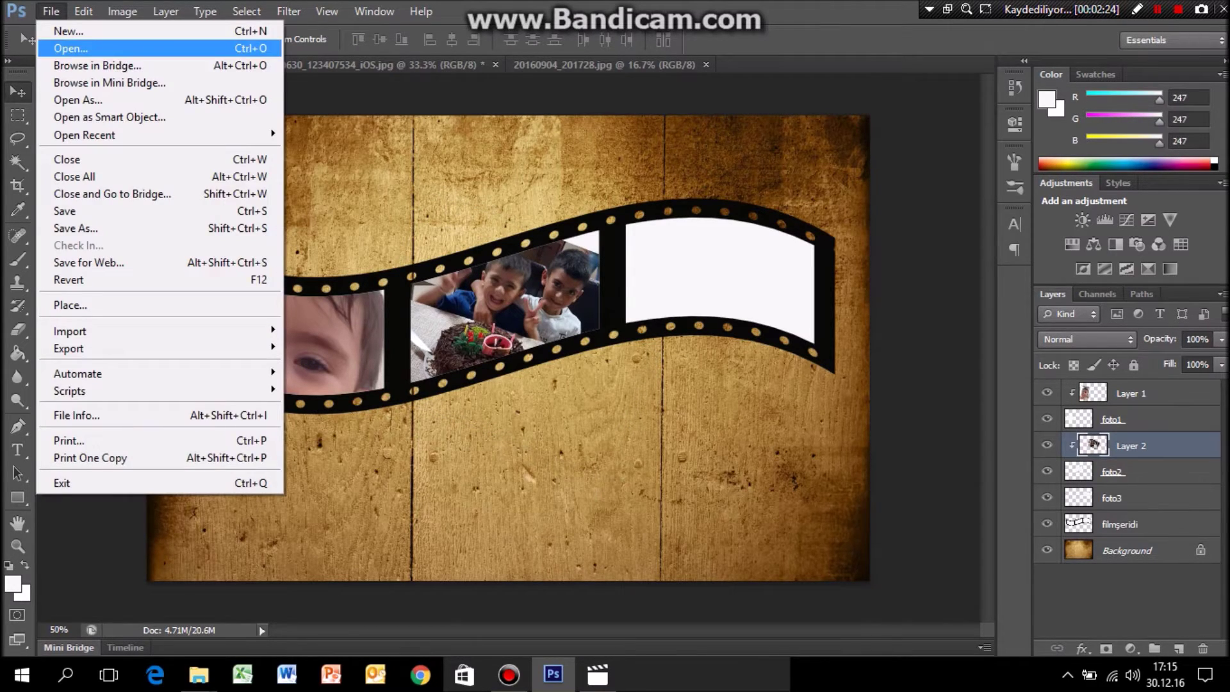
Open 20131014_182522165_iOS.jpg, select all of it, and return to şeritson.psd with foto3 active.
click(64, 47)
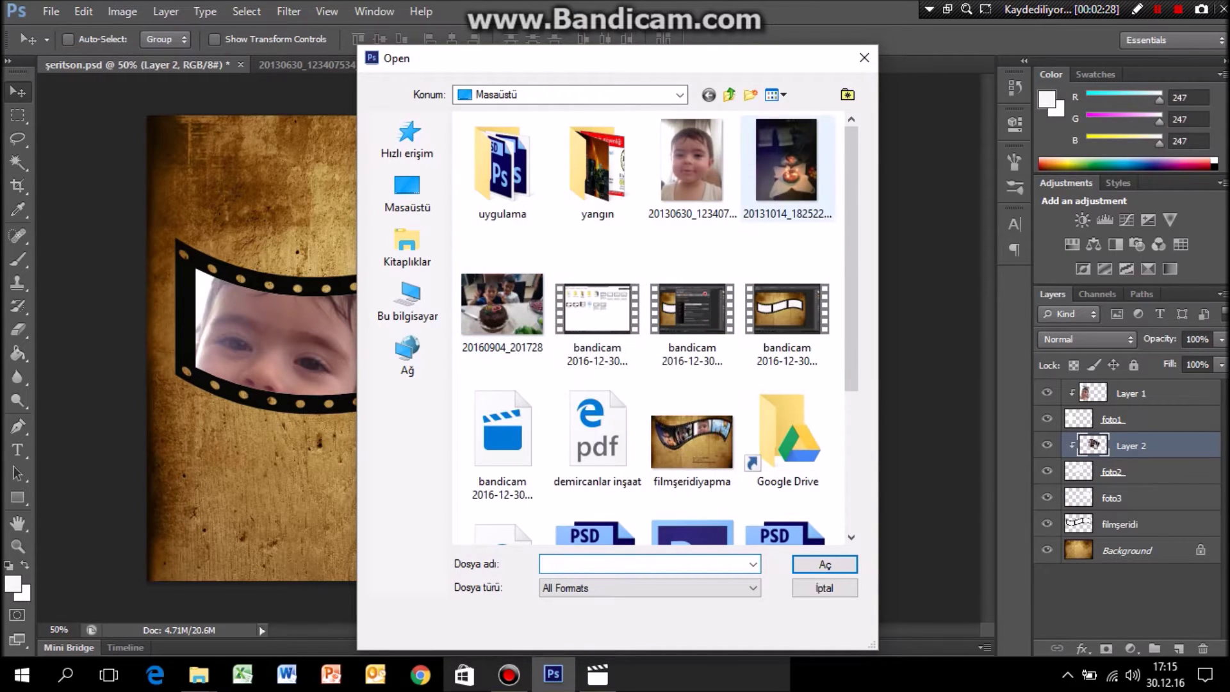
click(787, 166)
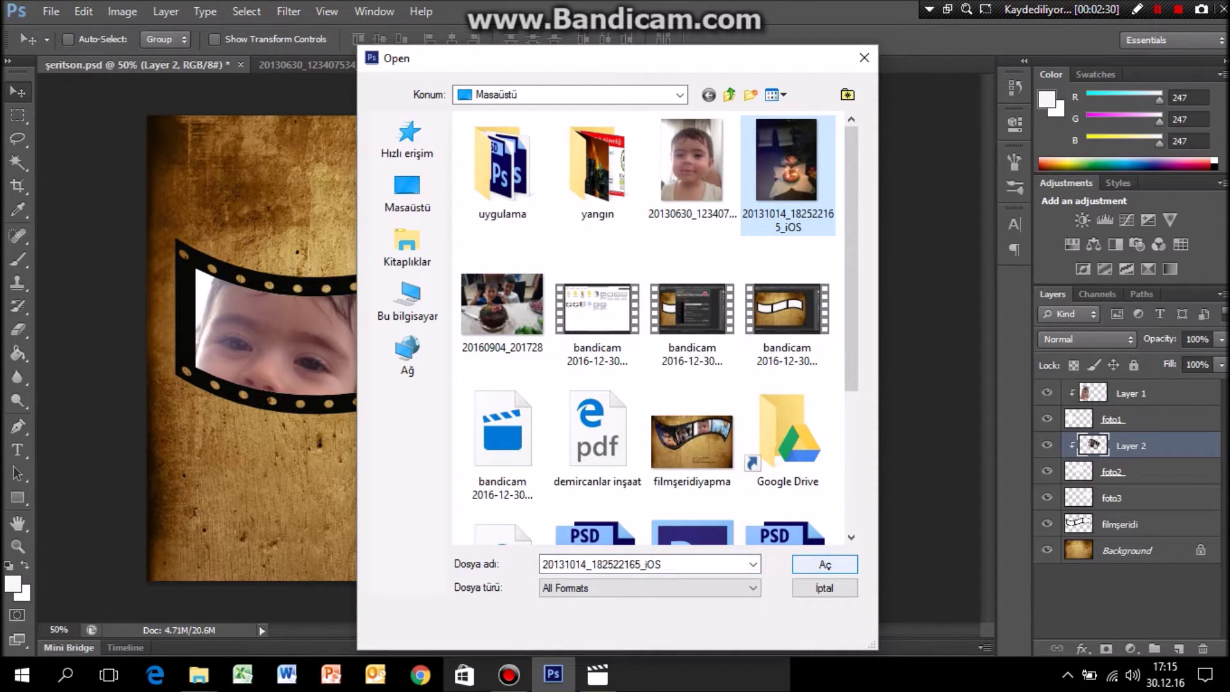
key(Return)
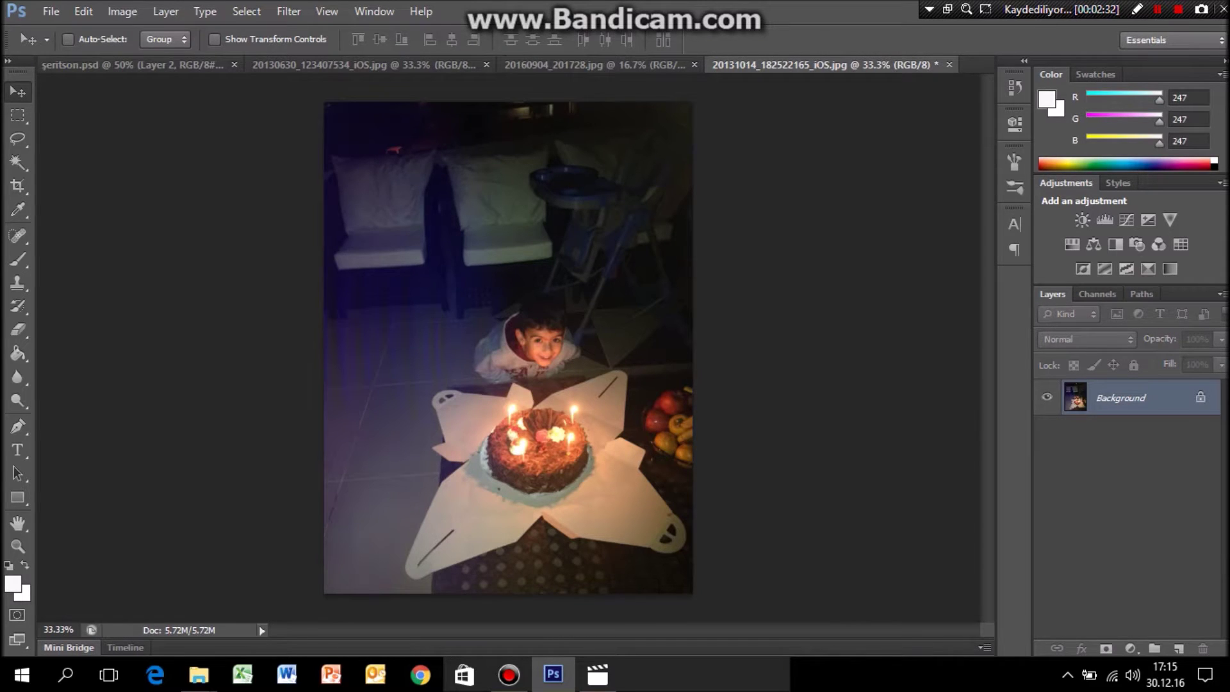
key(ctrl+a)
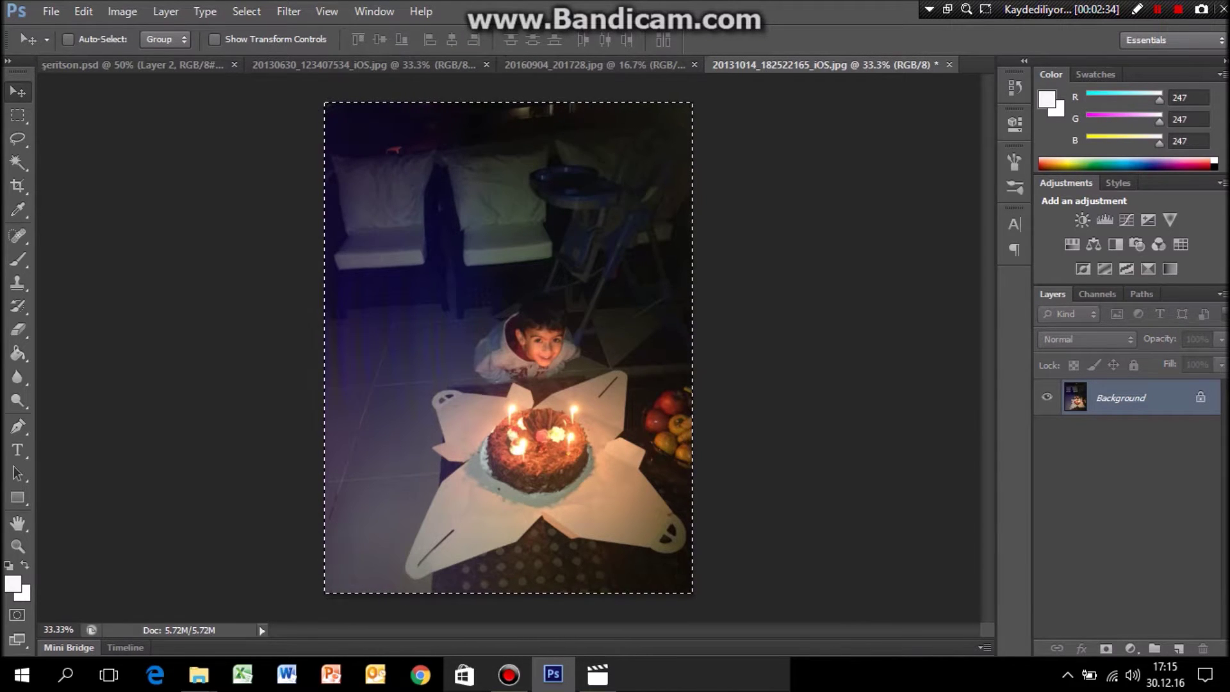
key(ctrl+Tab)
click(1128, 498)
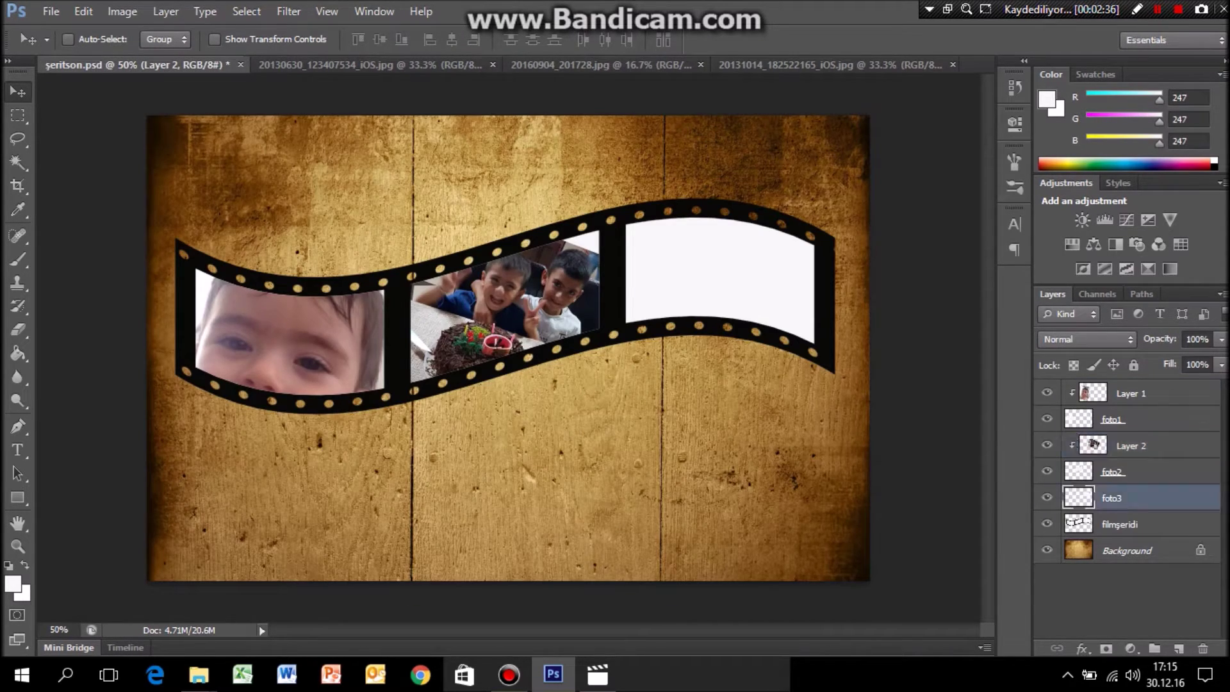
Paste the dark birthday photo, scale it about 50% over the third frame, clip and nudge it.
key(ctrl+v)
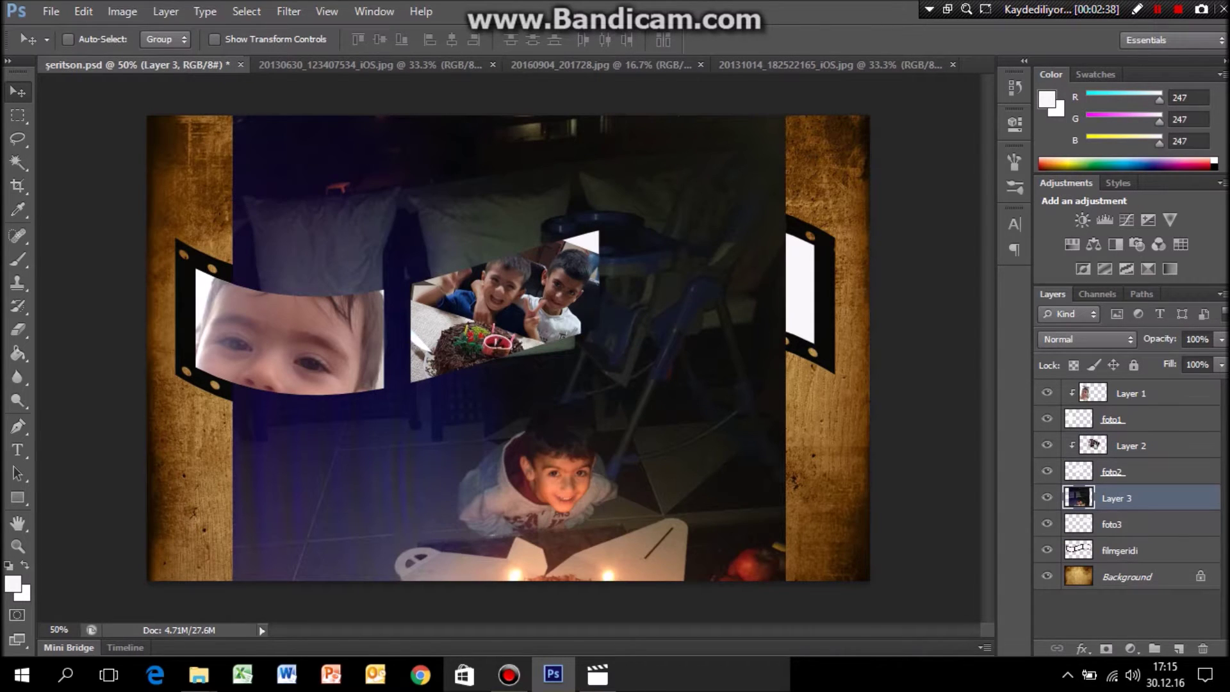
key(ctrl+t)
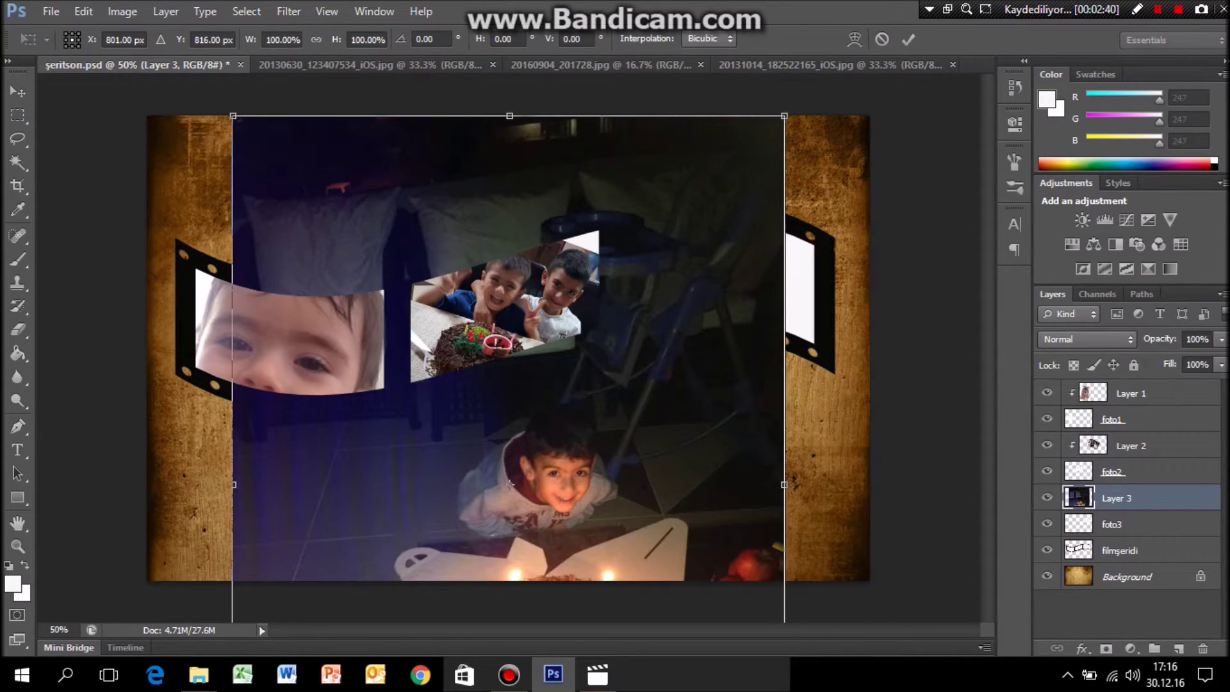
drag(784, 115, 510, 481)
drag(400, 510, 747, 145)
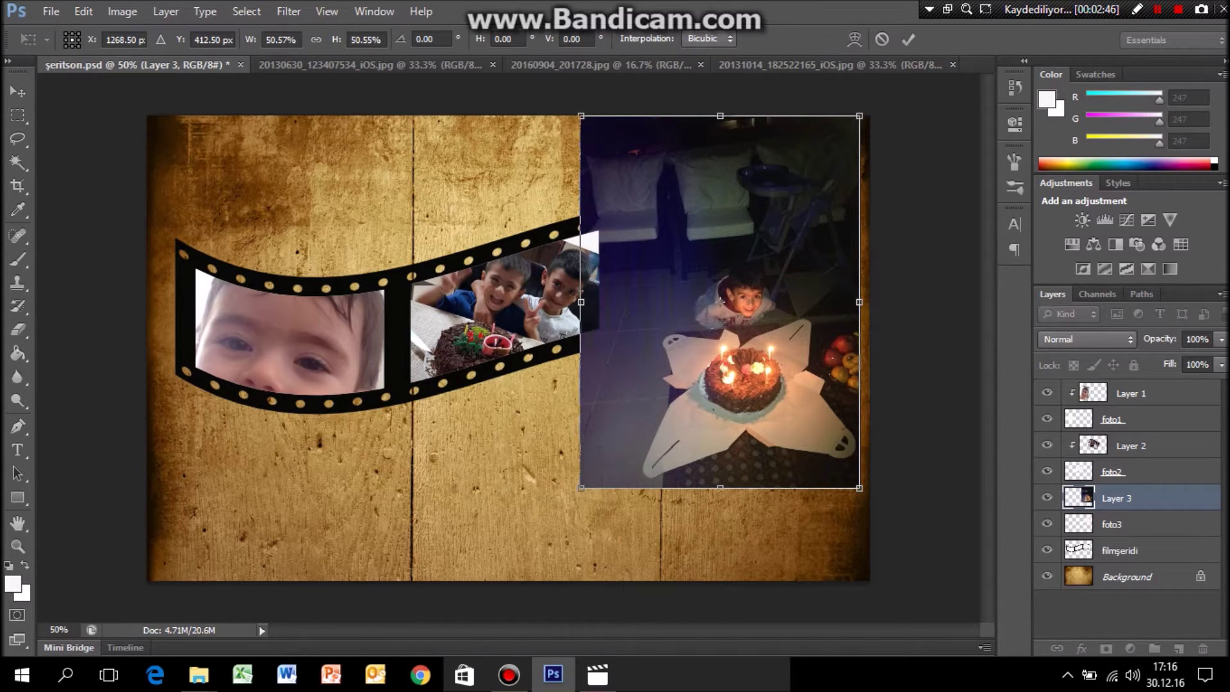
key(Return)
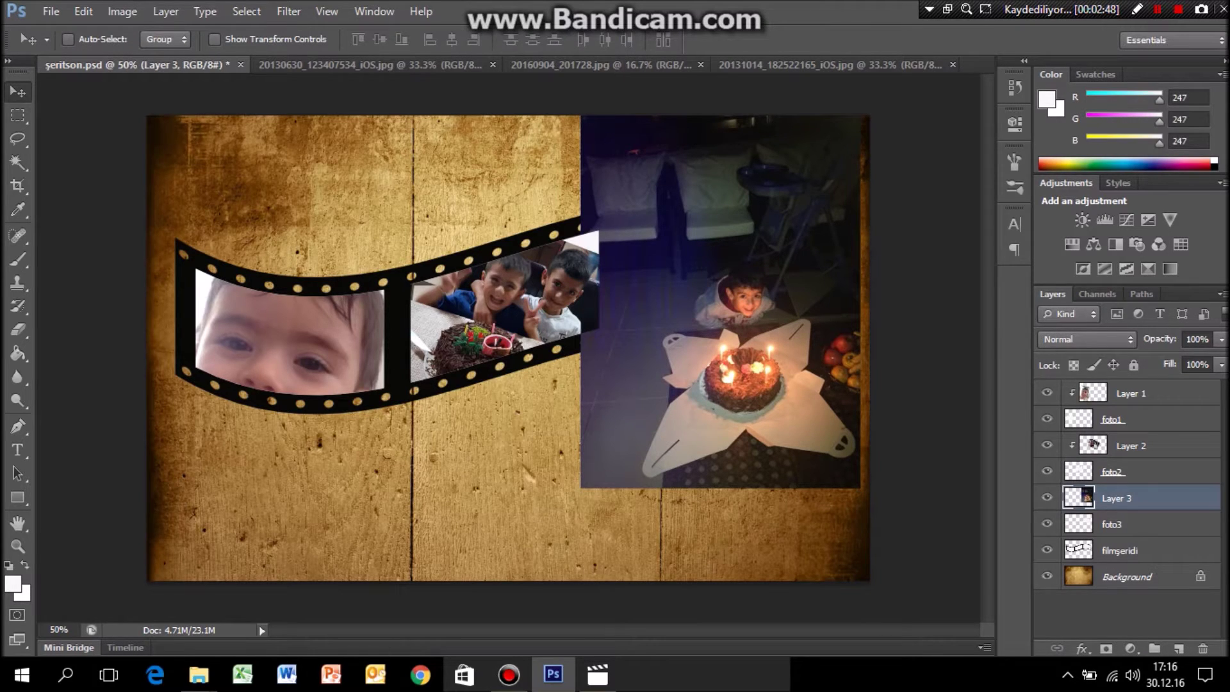
right_click(1127, 498)
click(987, 255)
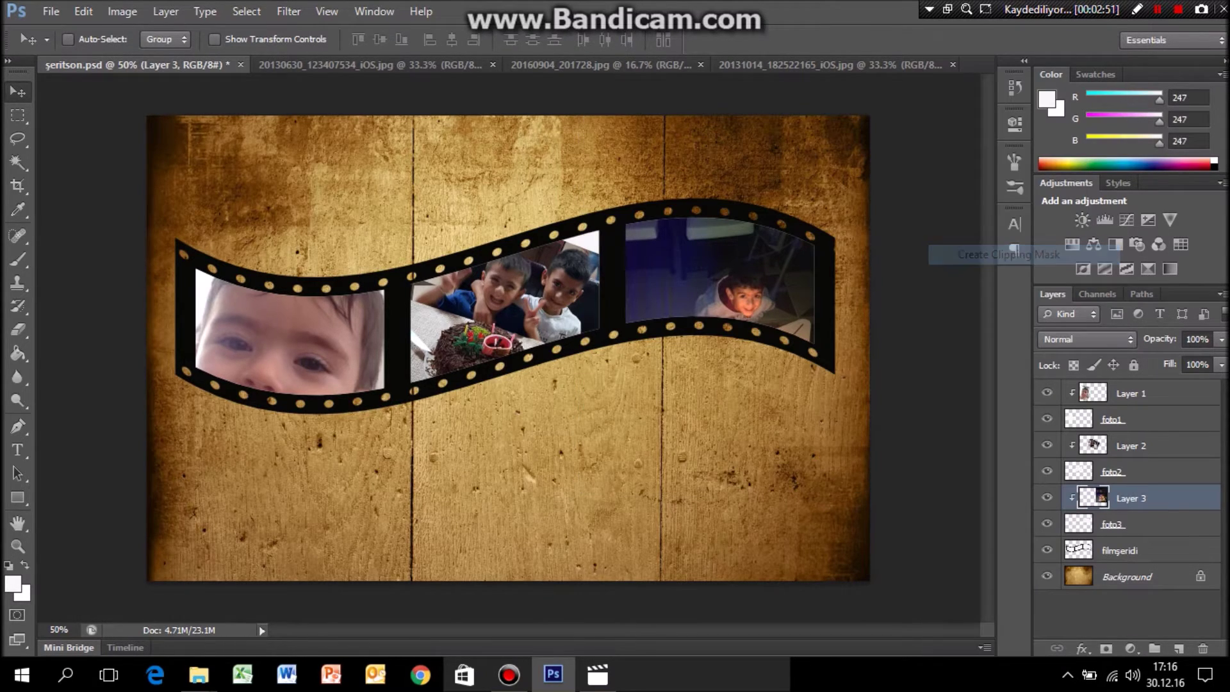
drag(692, 266, 681, 263)
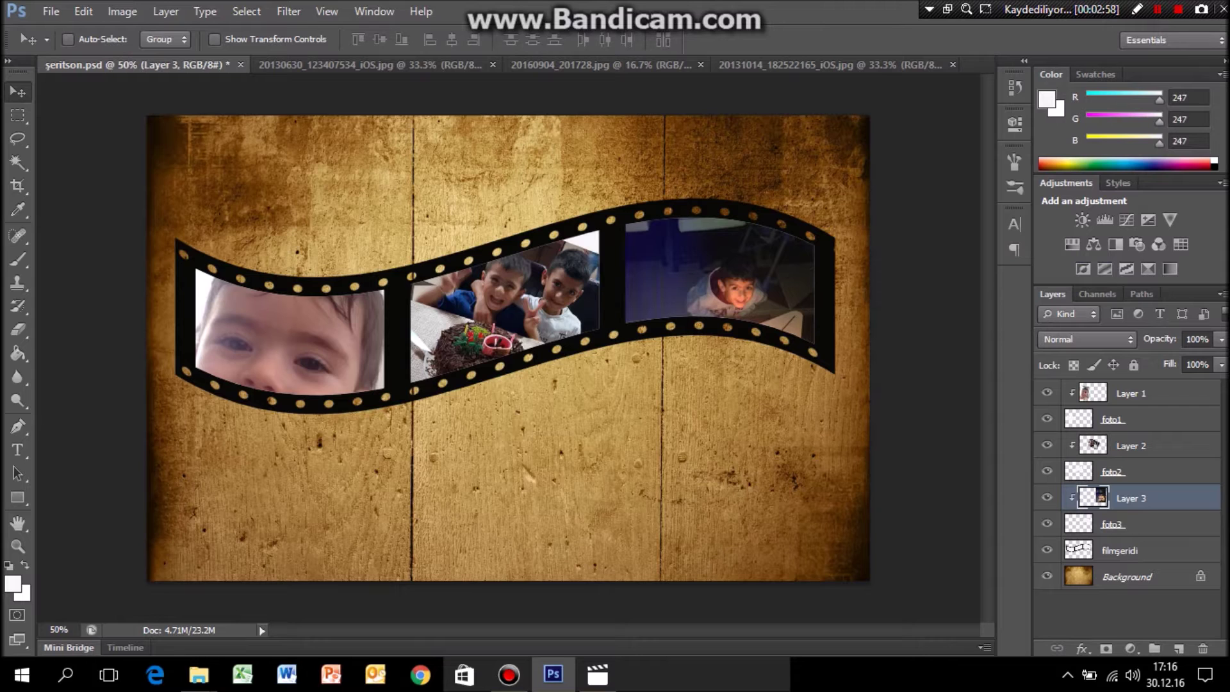
click(1119, 550)
Merge Layer 1 through filmşeridi into one layer and nudge it up and right.
shift+click(1130, 393)
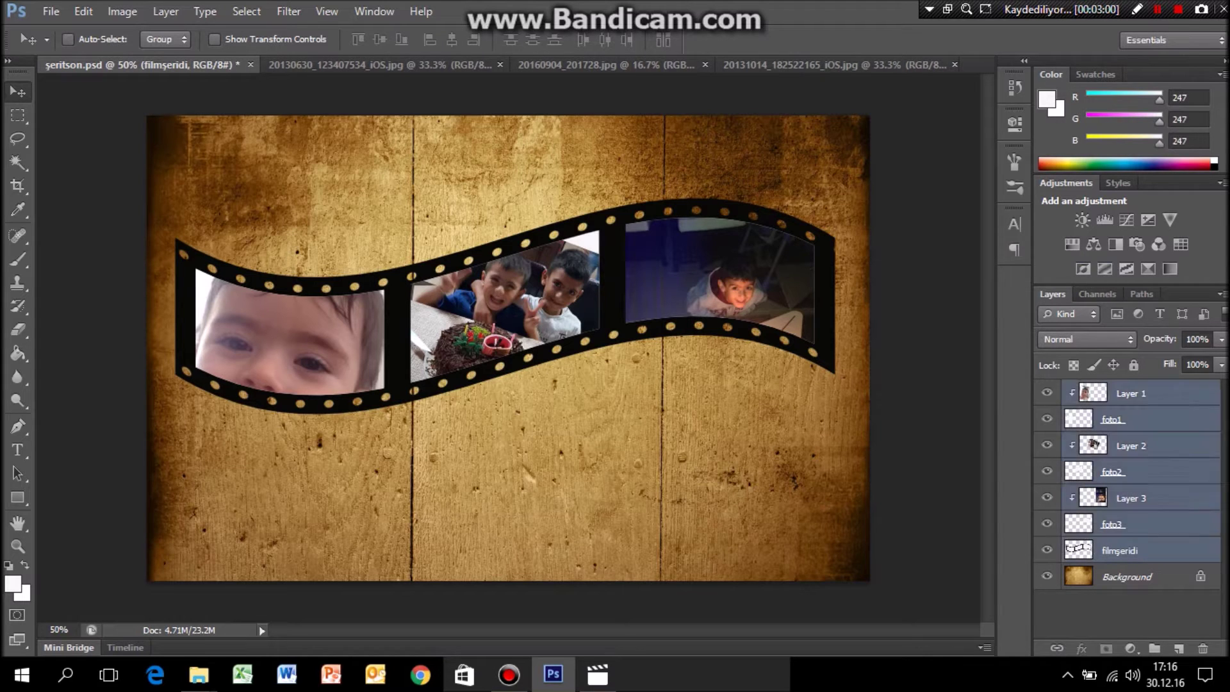
key(ctrl+e)
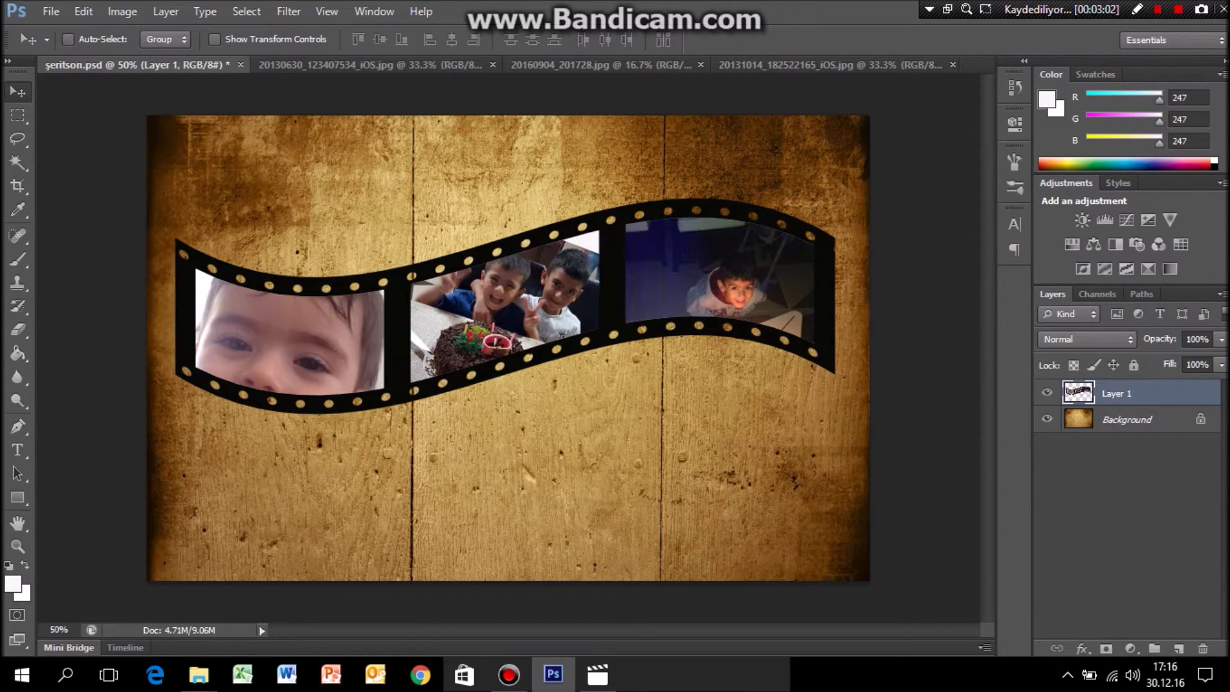
drag(471, 229, 493, 211)
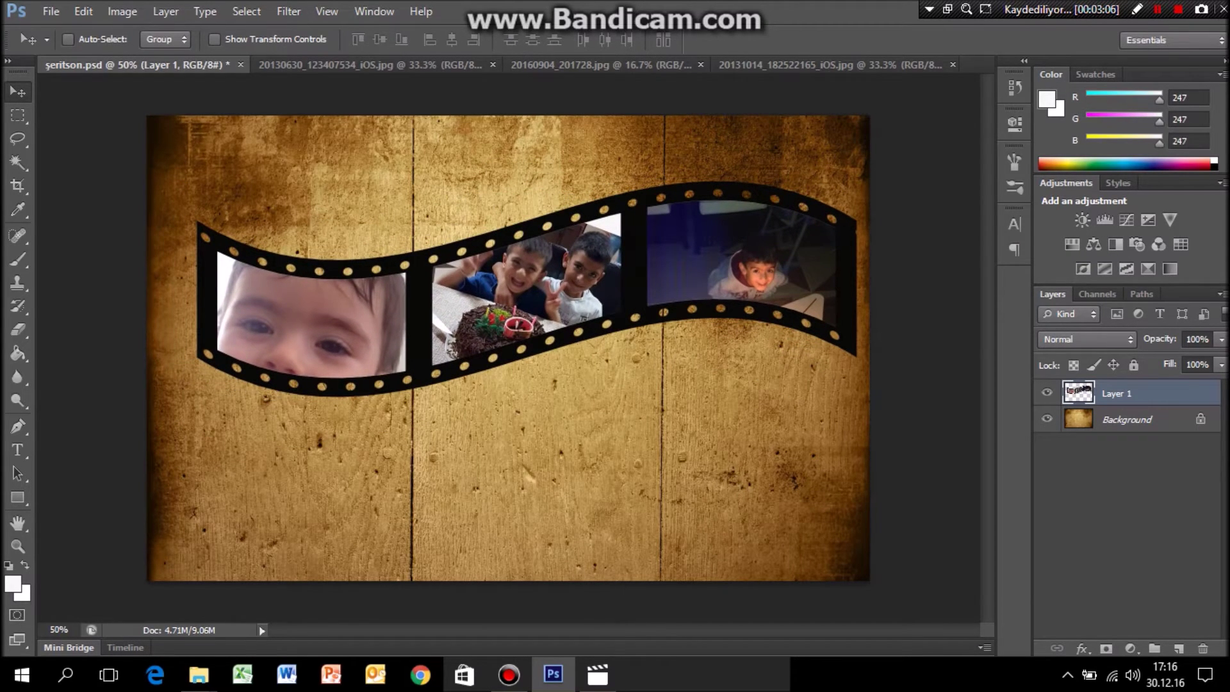
Warp the merged strip into a deeper wave with raised ends, then move it higher.
key(ctrl+t)
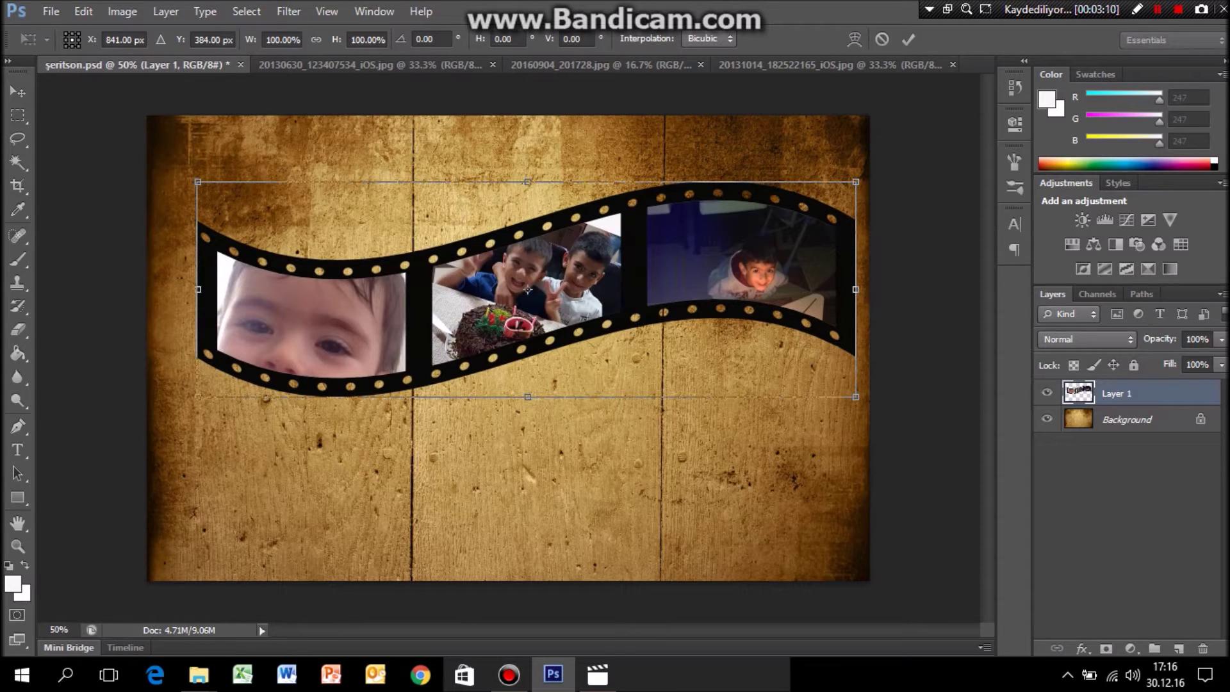
right_click(541, 281)
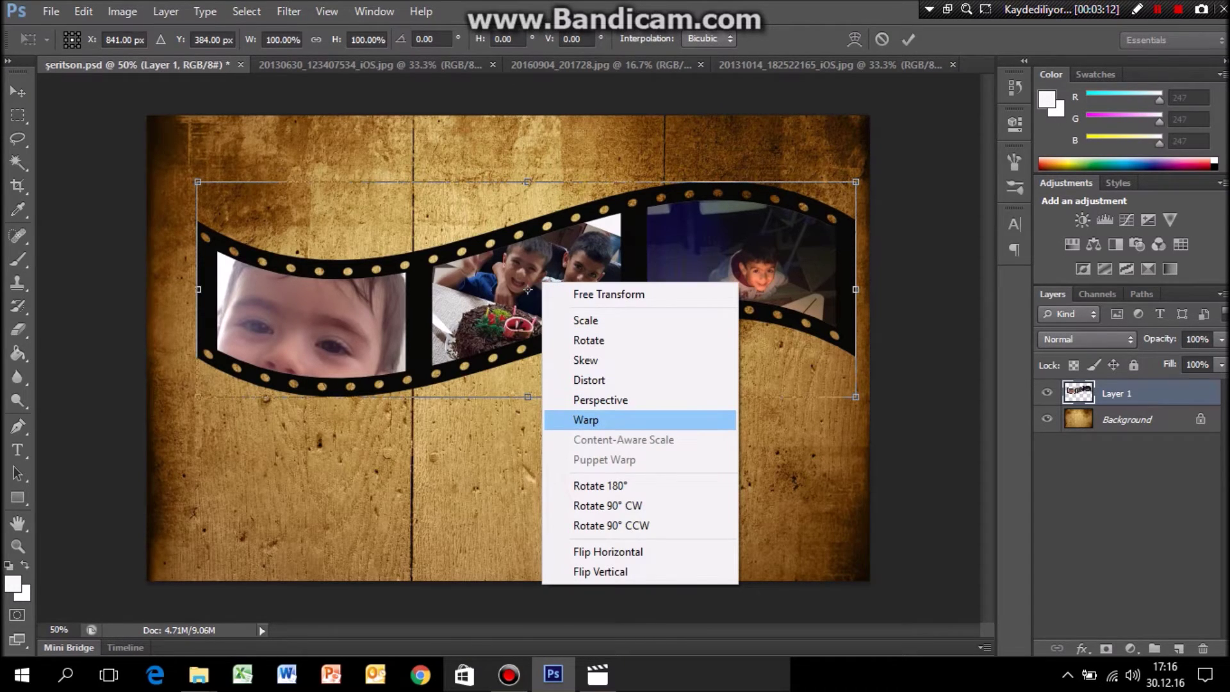
click(586, 420)
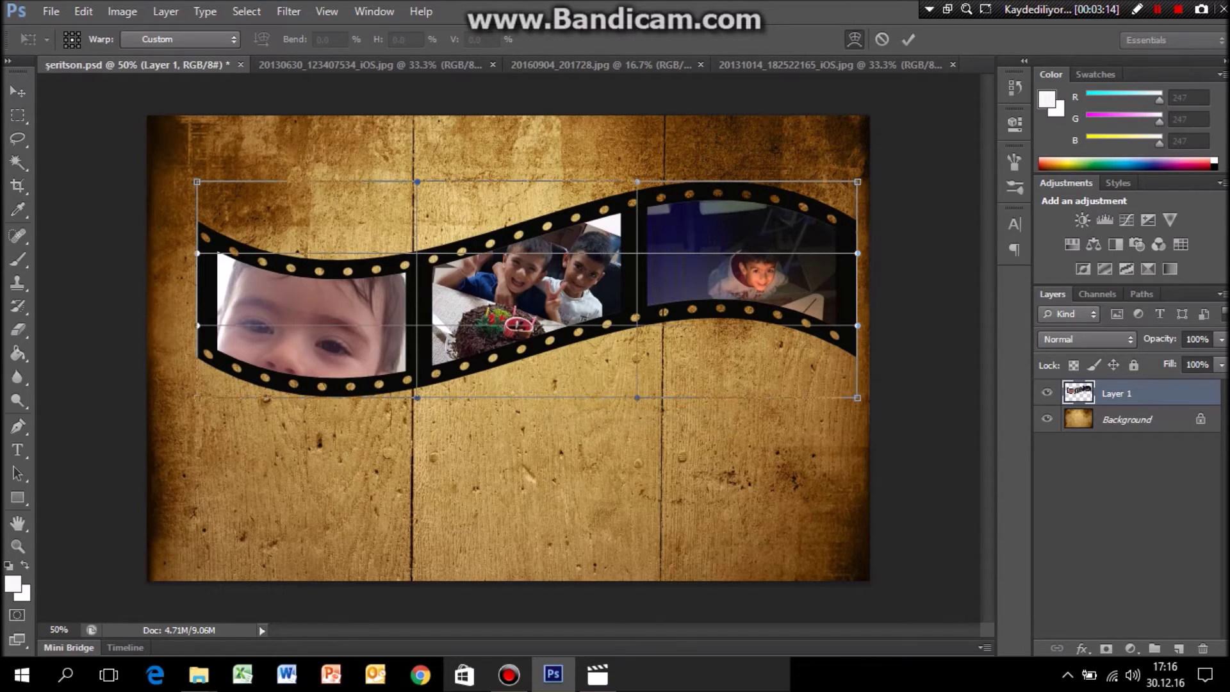
drag(196, 182, 286, 142)
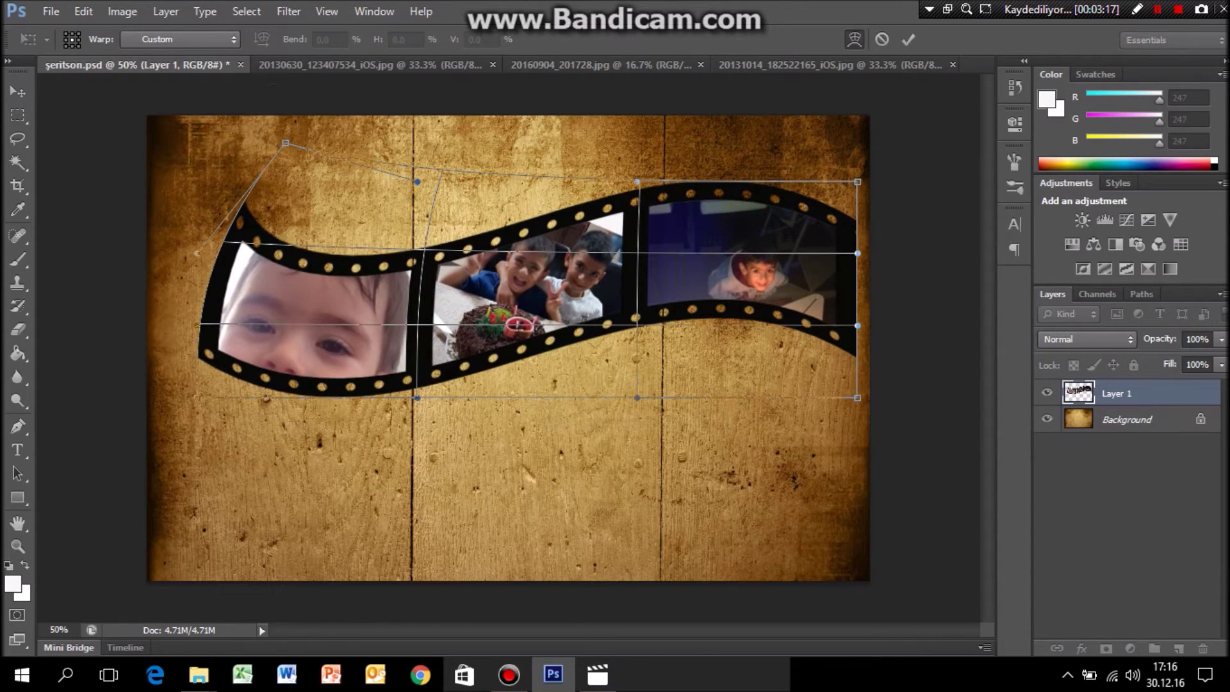
drag(410, 359, 378, 404)
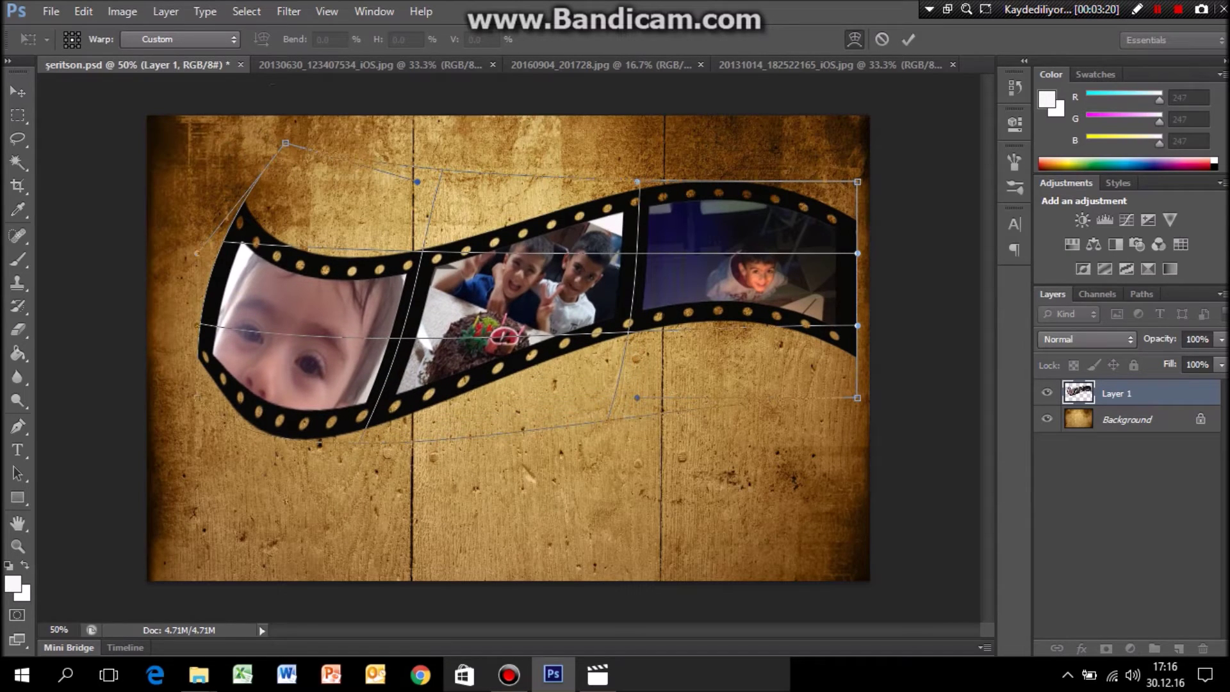
drag(858, 181, 700, 139)
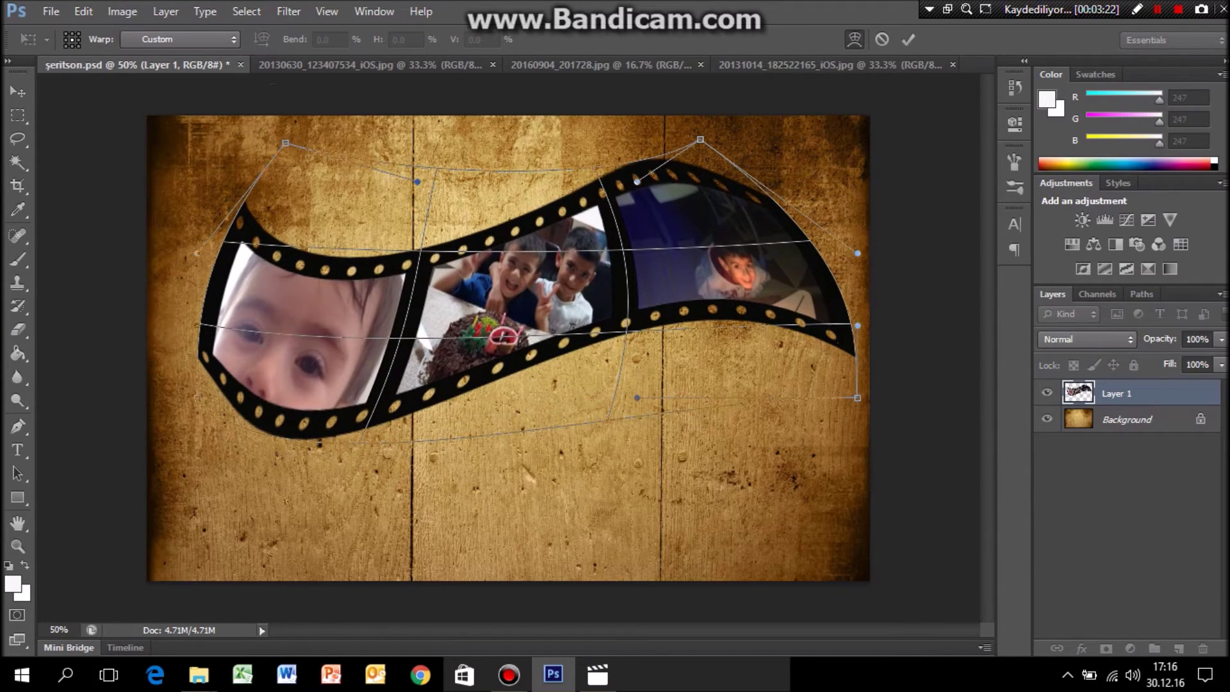
key(Return)
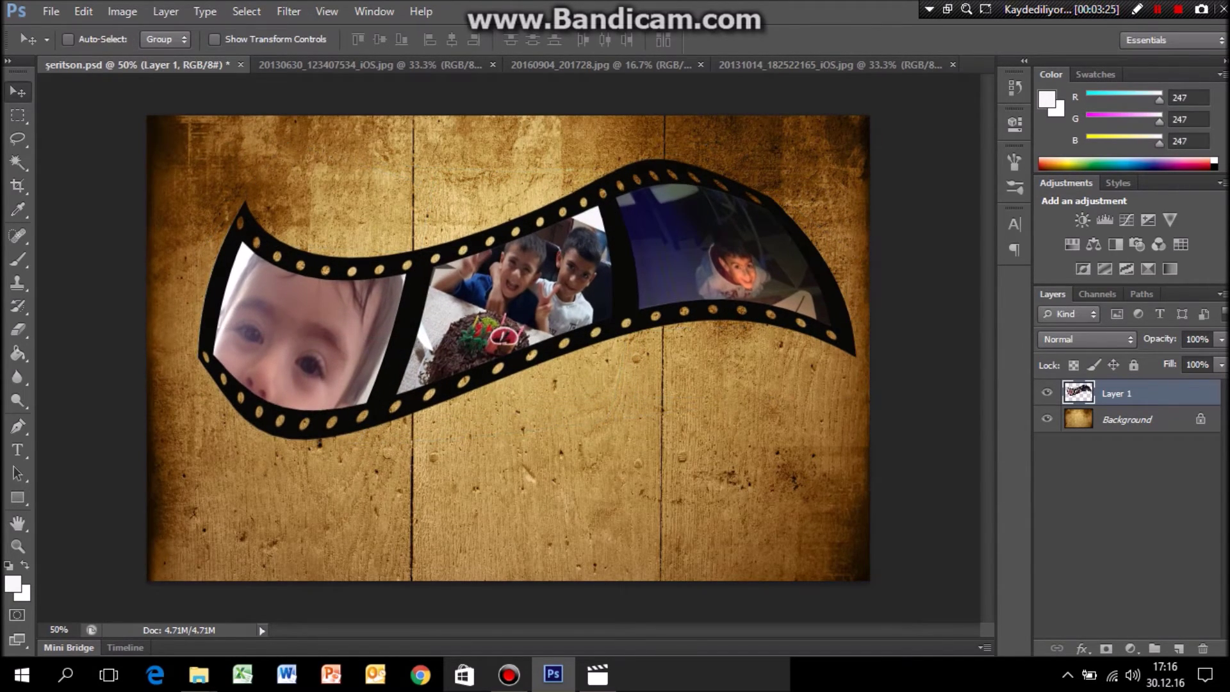
drag(700, 139, 700, 89)
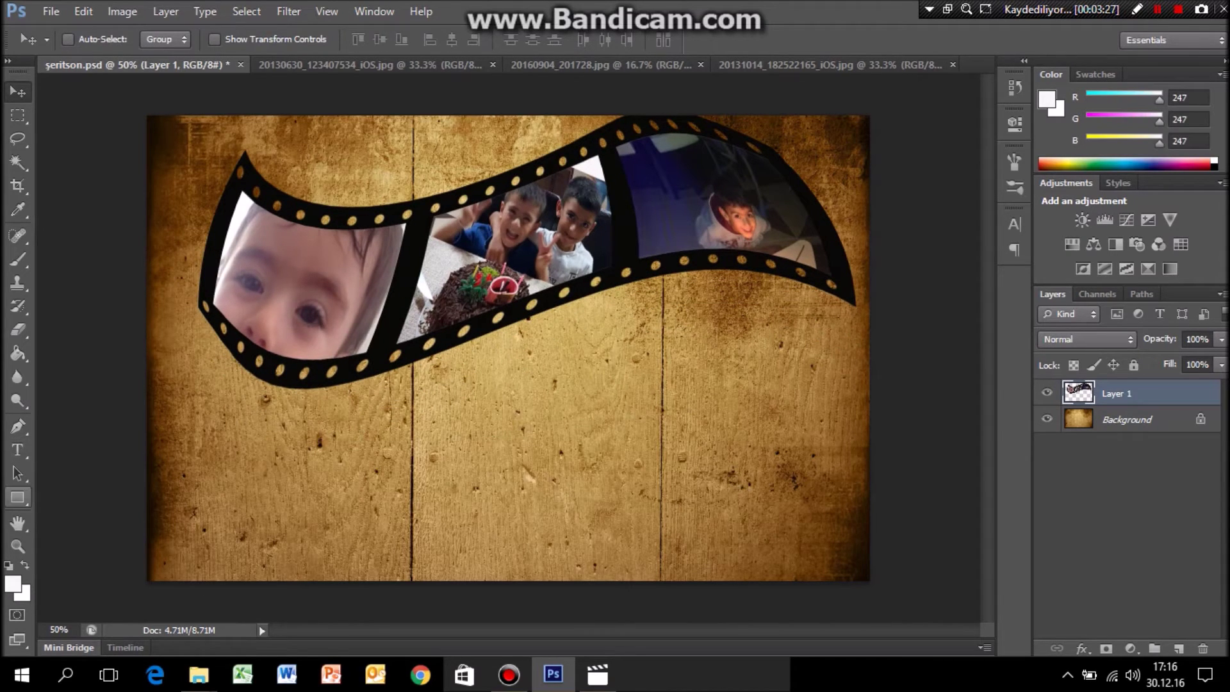
Add a text box below the film strip containing the person's full name.
click(18, 450)
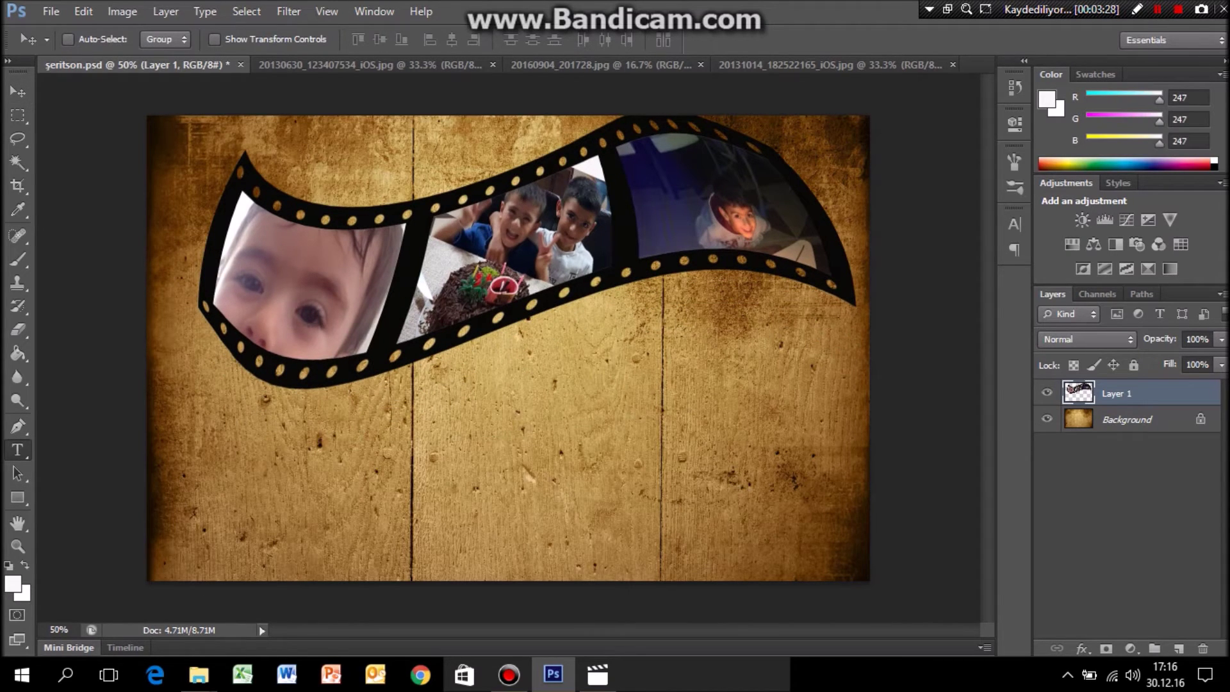
drag(549, 440, 733, 542)
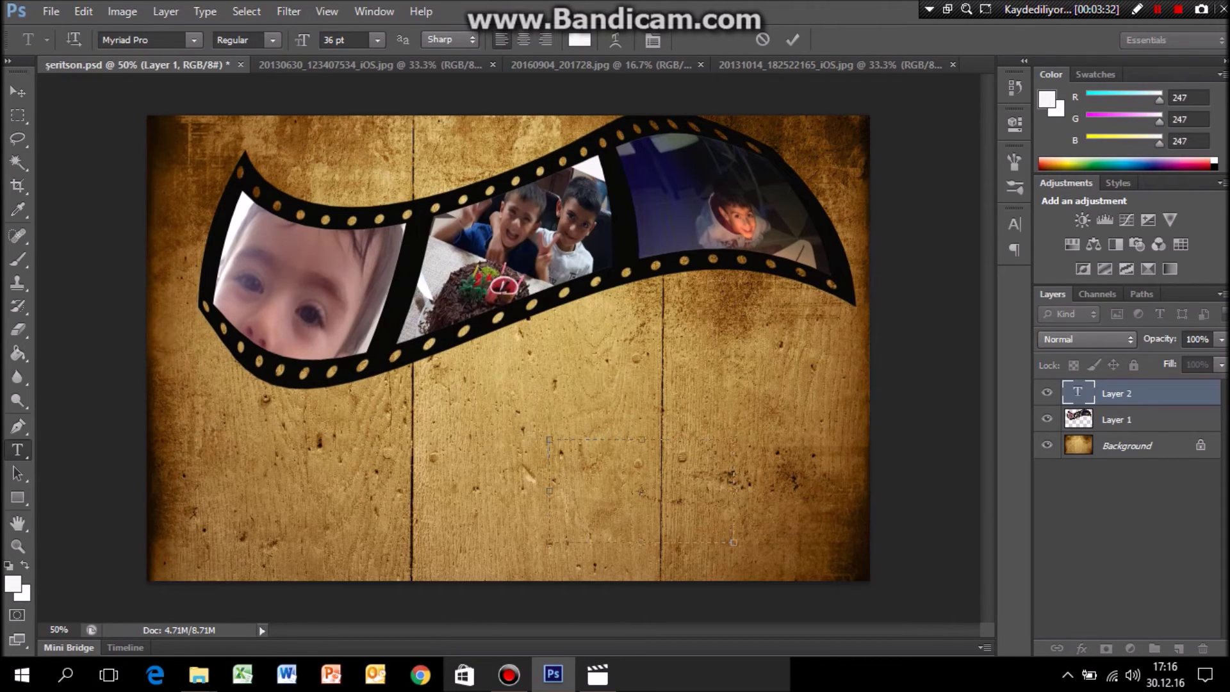
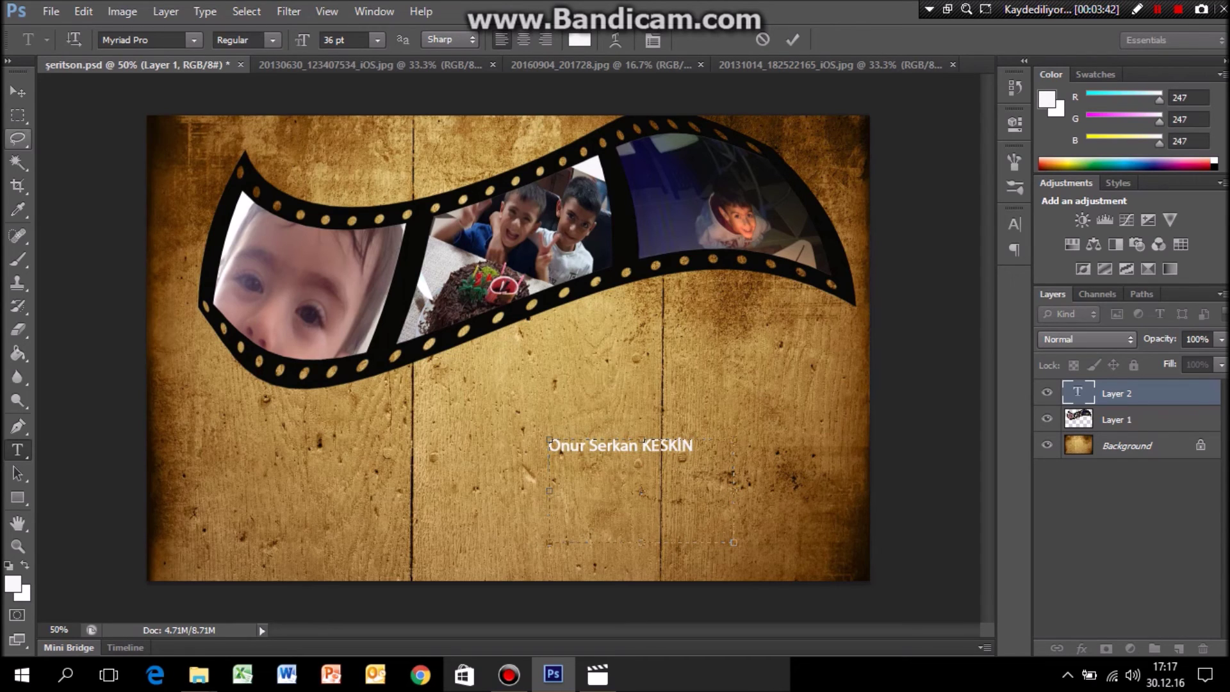
click(17, 92)
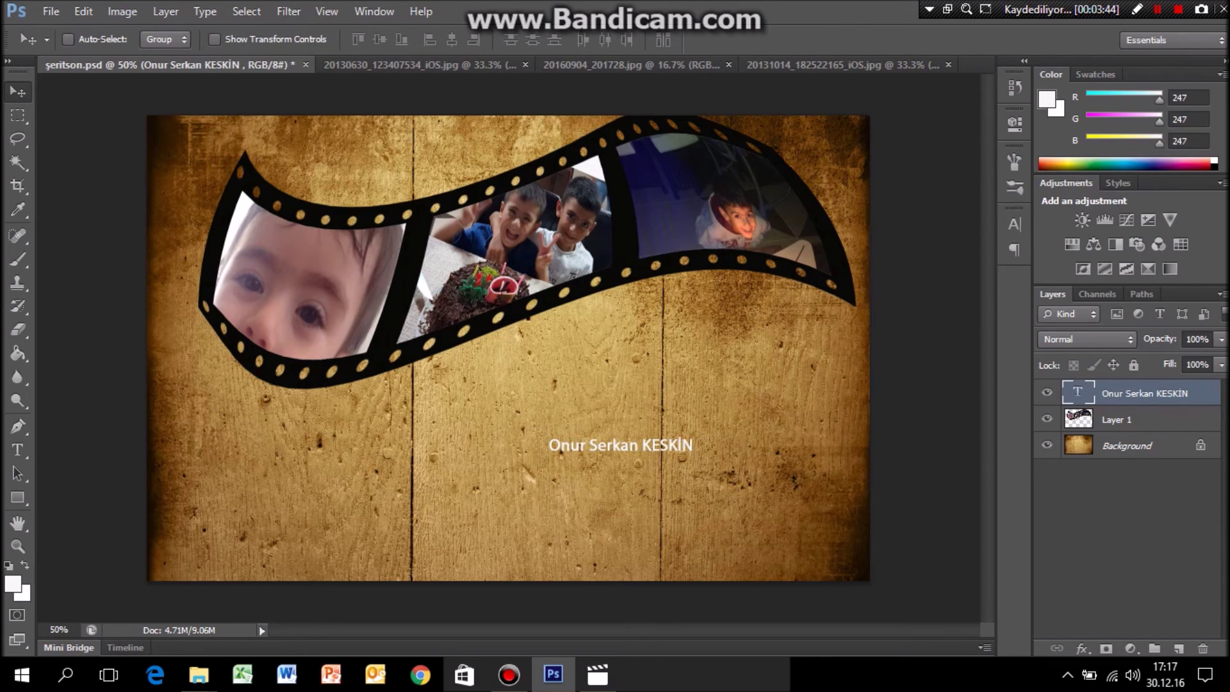
Shift the name caption slightly down-left and lower the film strip toward it.
drag(529, 211, 519, 236)
key(alt+bracketleft)
drag(487, 192, 474, 266)
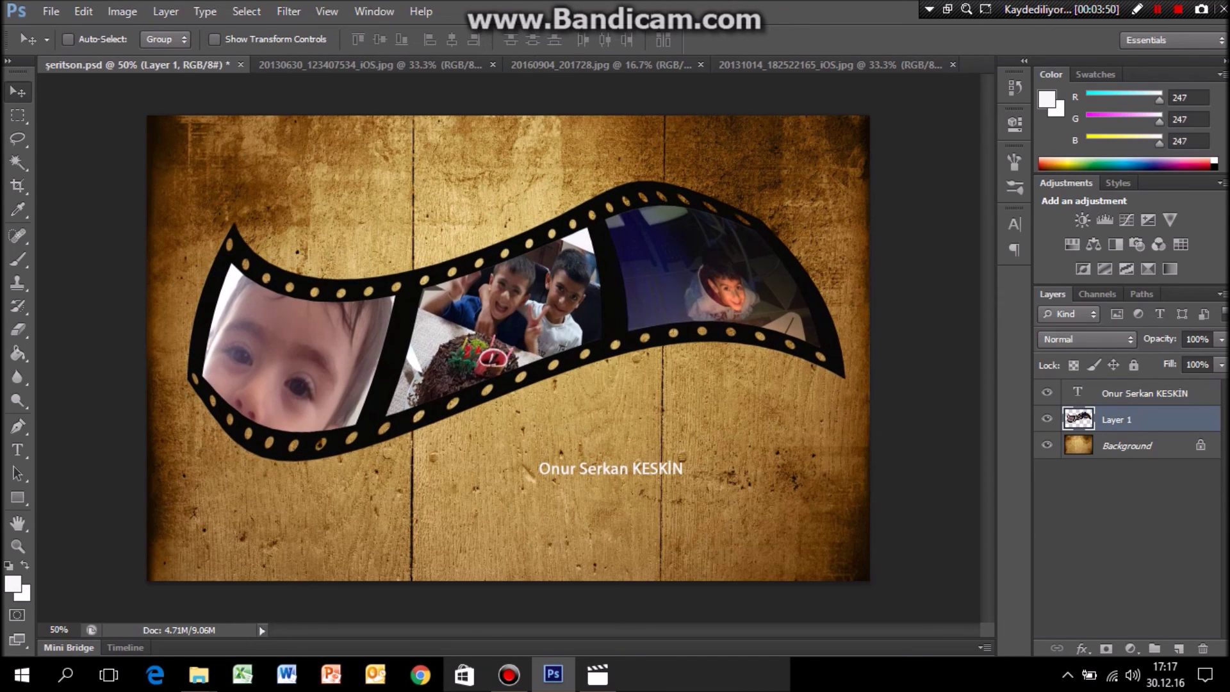